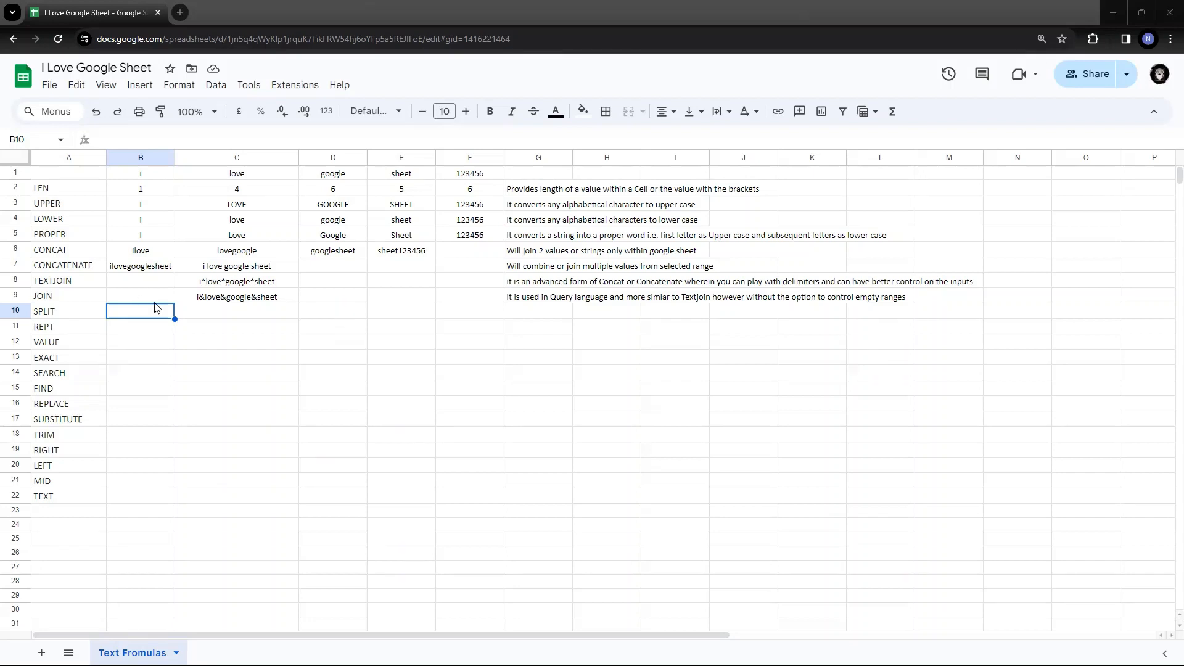
- Select A10:A13, the SPLIT, REPT, VALUE and EXACT labels, as one range
{"action": "left_click", "coordinate": [212, 317]}
{"action": "key", "text": "Left"}
{"action": "key", "text": "Left"}
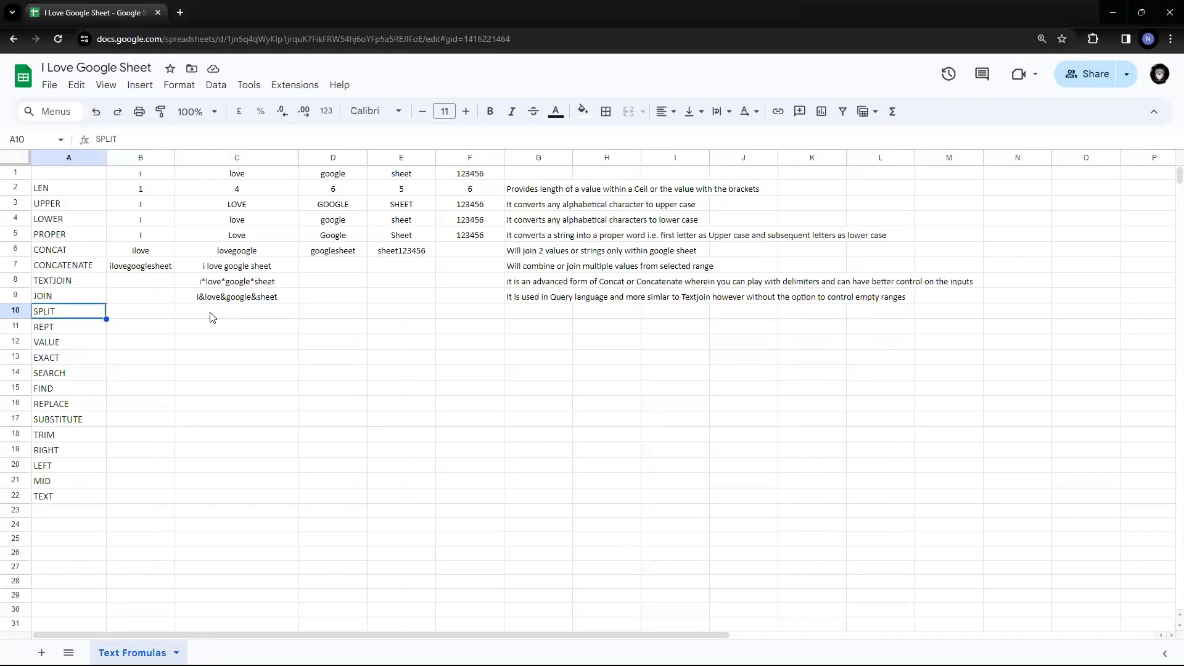
{"action": "key", "text": "shift+Down"}
{"action": "key", "text": "shift+Down"}
{"action": "key", "text": "shift+Down"}
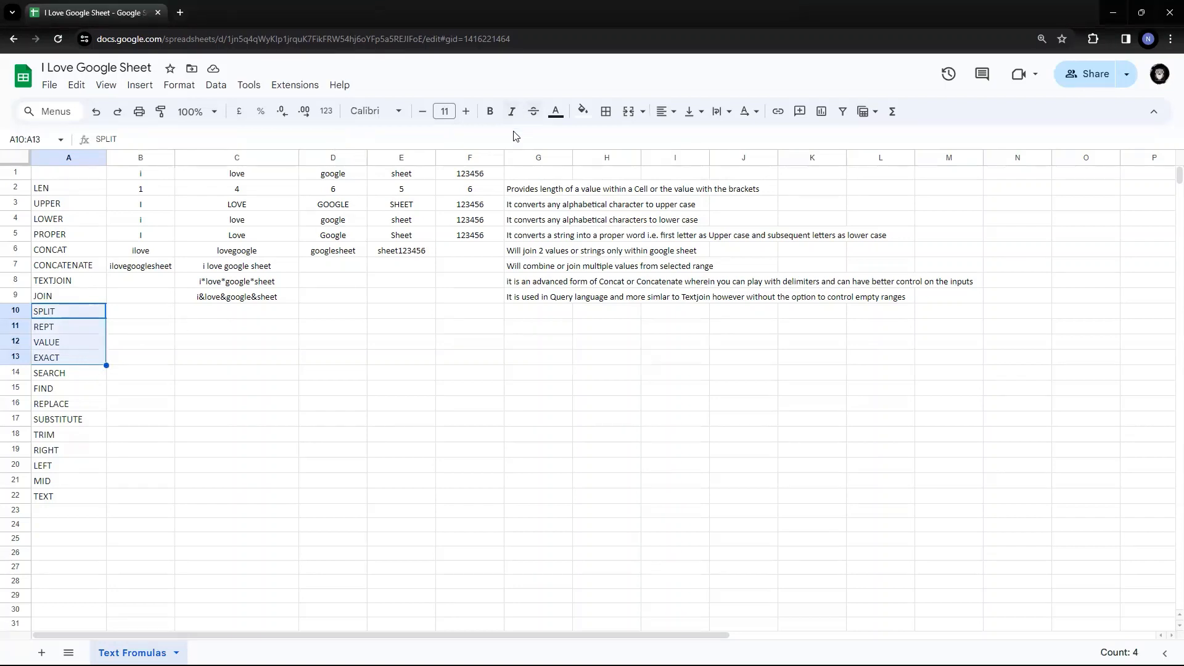
- Fill the labels in A10:A13 with light green, then select B10
{"action": "left_click", "coordinate": [583, 111]}
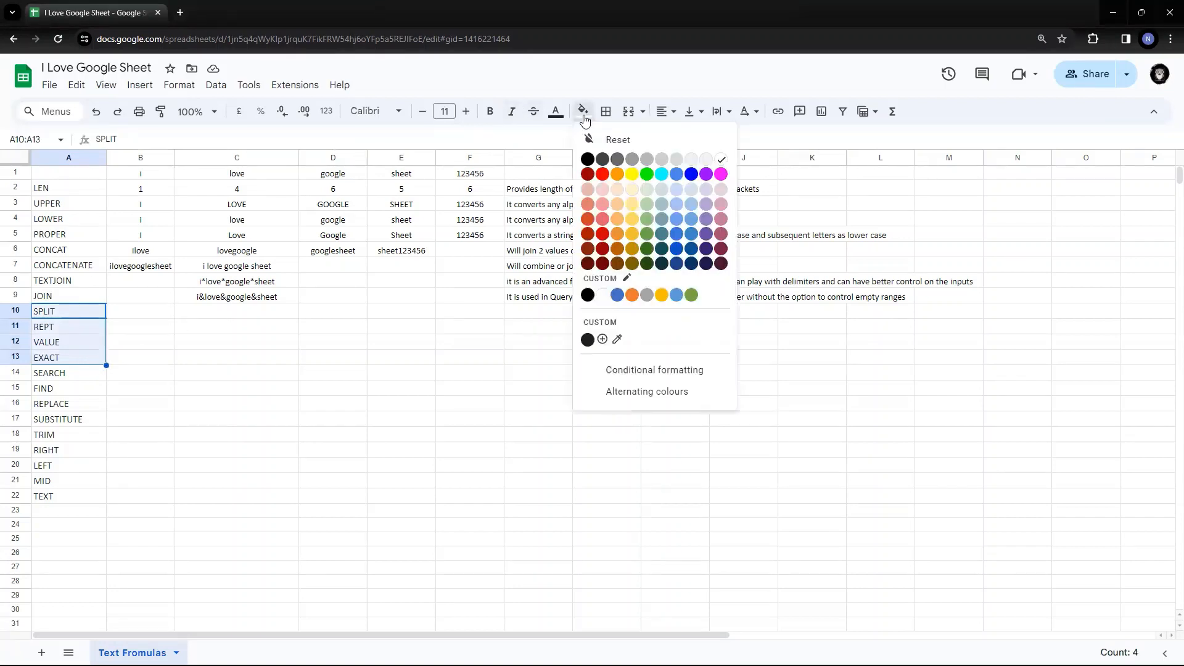
{"action": "left_click", "coordinate": [645, 197]}
{"action": "left_click", "coordinate": [162, 330]}
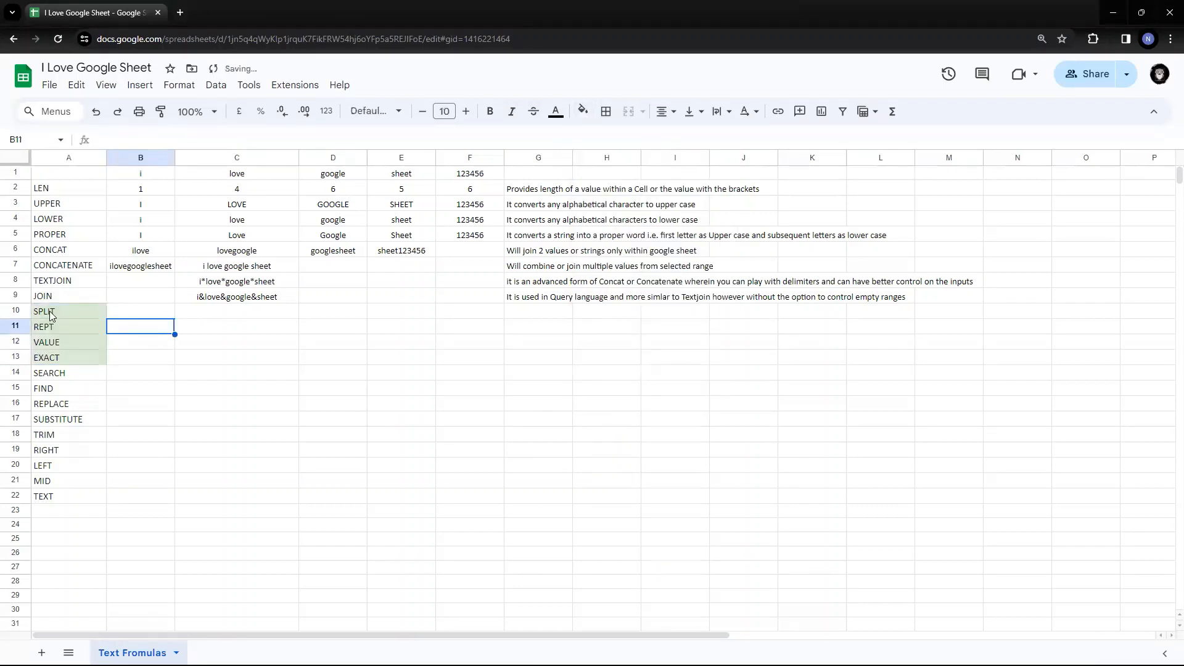
{"action": "left_click", "coordinate": [166, 315]}
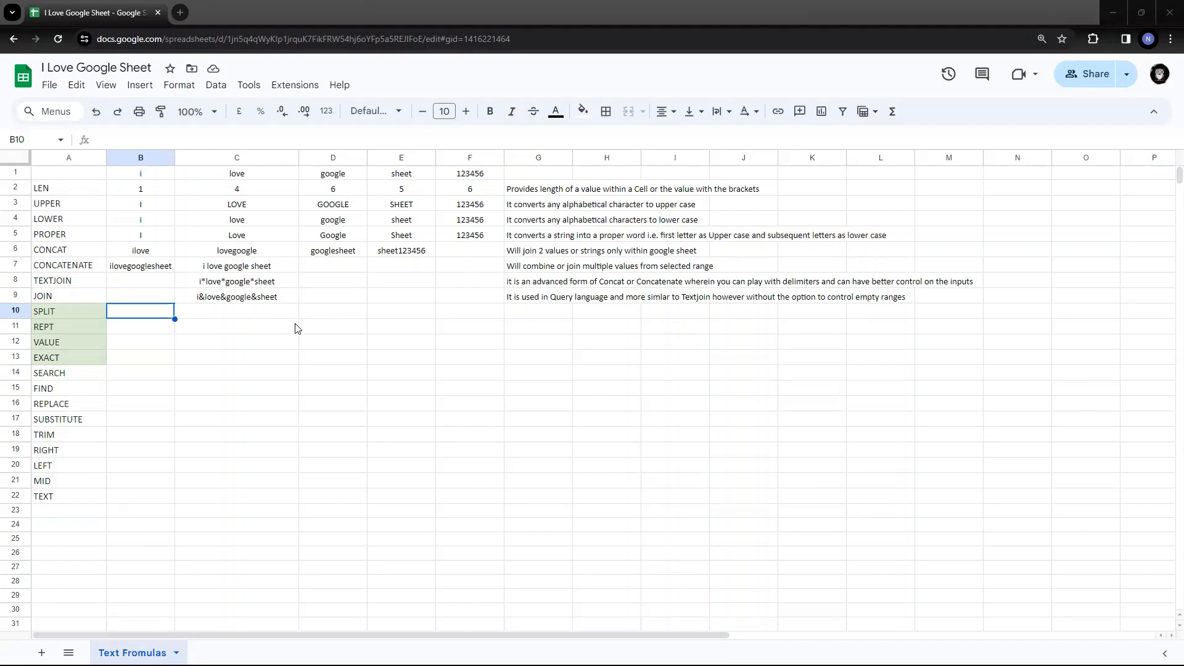
- Give C9's JOIN result i&love&google&sheet a yellow fill, then select B10
{"action": "left_click", "coordinate": [210, 298]}
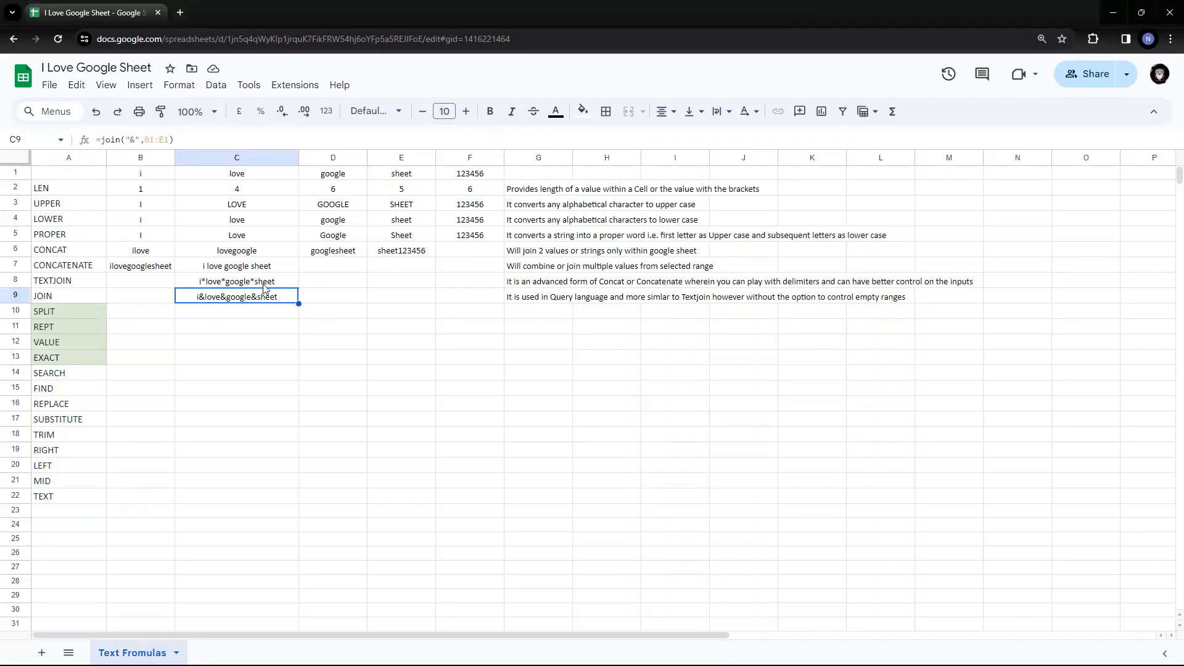
{"action": "left_click", "coordinate": [581, 111]}
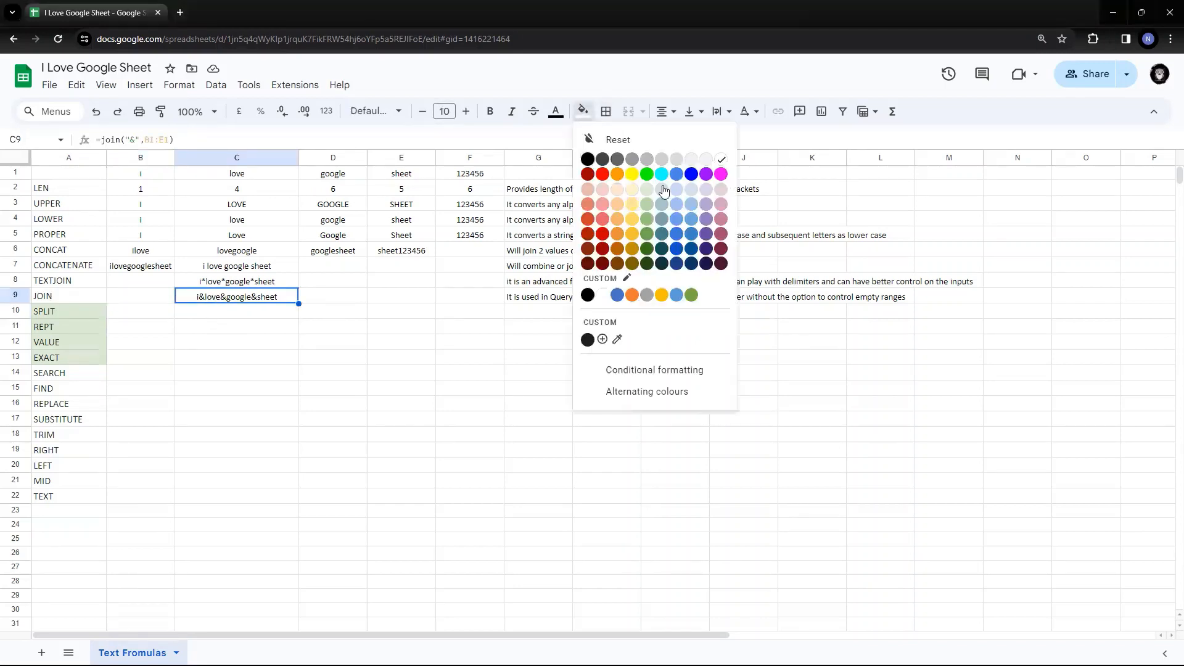
{"action": "left_click", "coordinate": [630, 175]}
{"action": "left_click", "coordinate": [259, 359]}
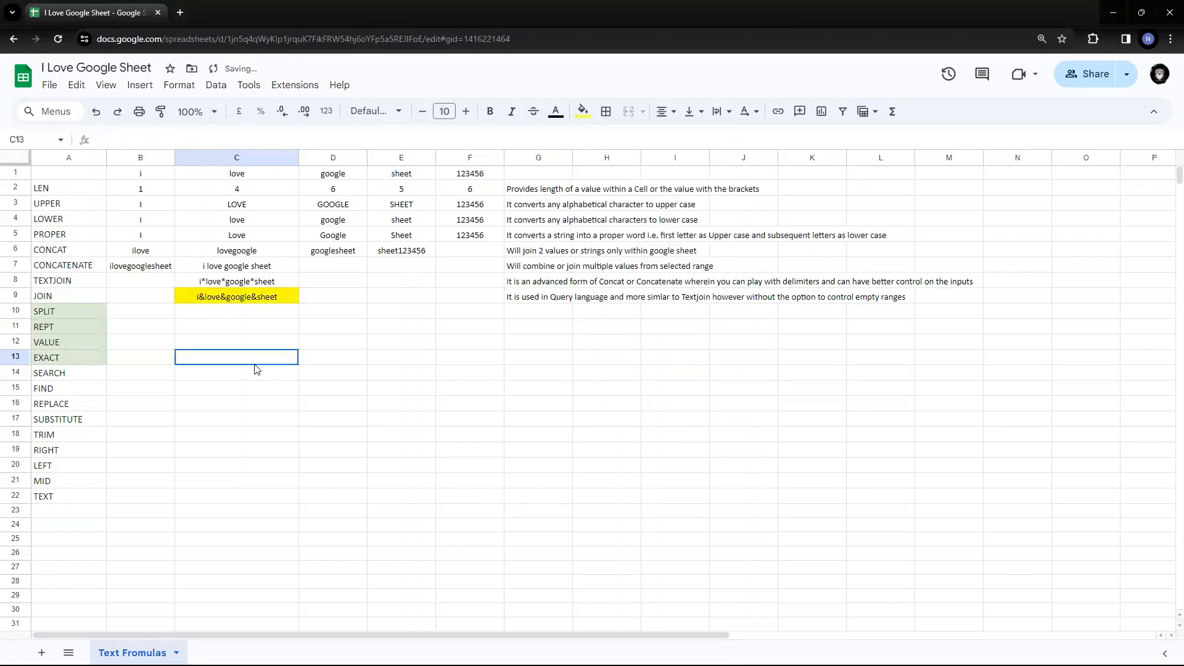
{"action": "left_click", "coordinate": [230, 299]}
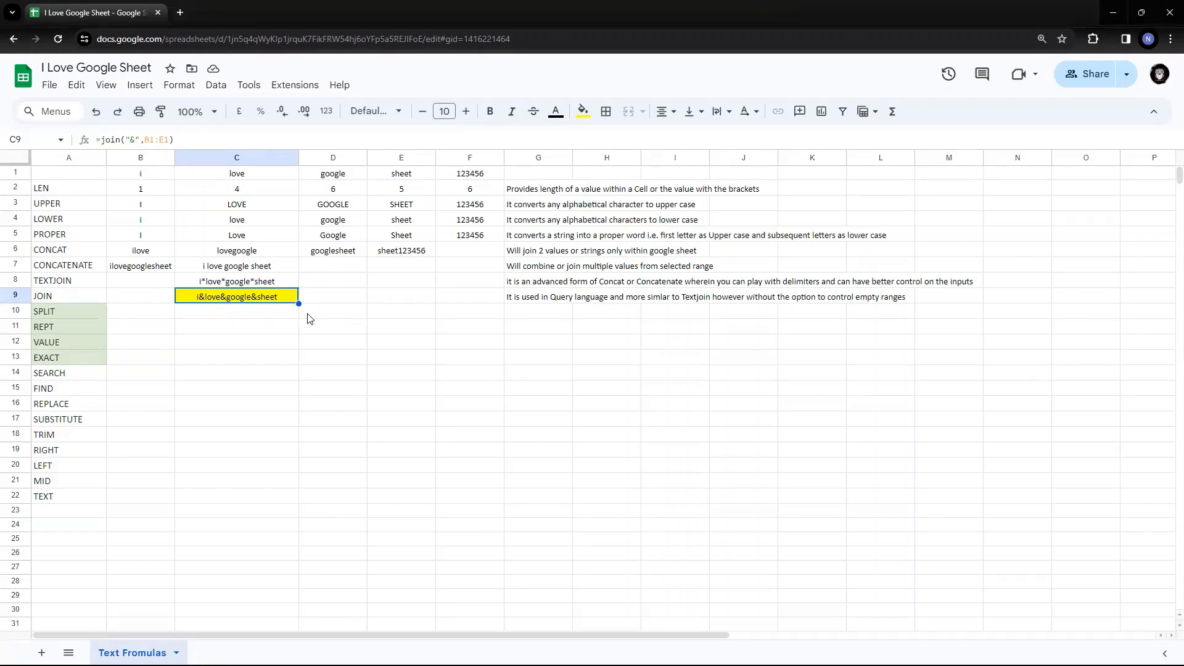
{"action": "left_click", "coordinate": [152, 315]}
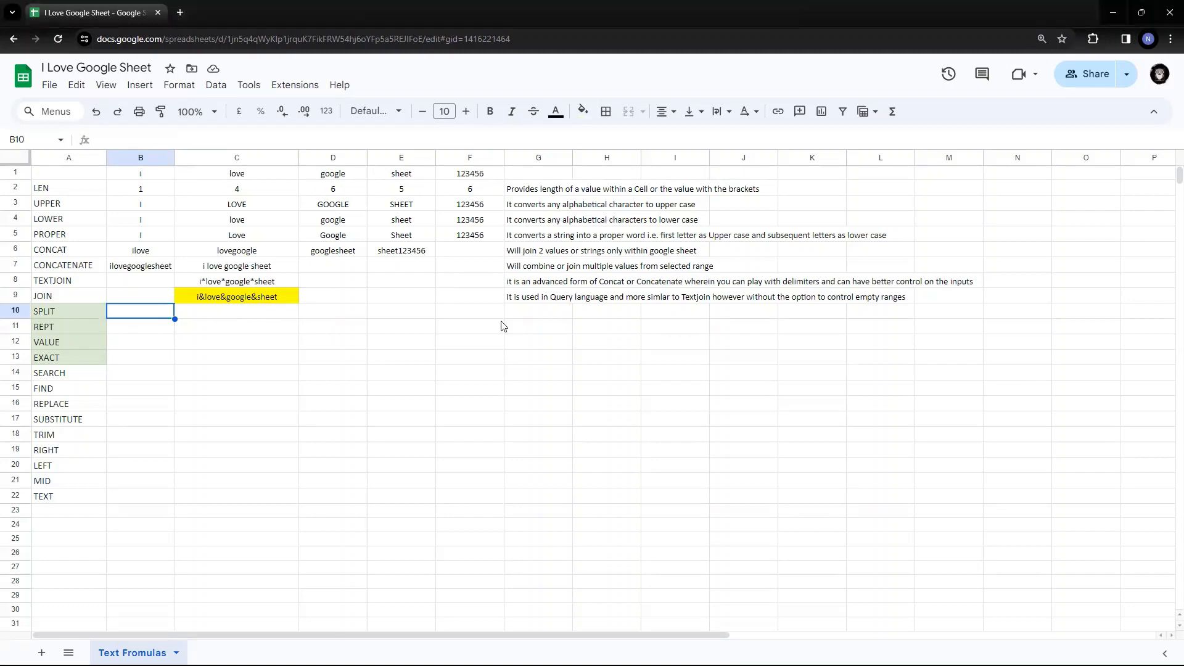
- Type =SPLIT(C9,"&") into B10, referencing C9 as the text to split
{"action": "type", "text": "=SPLIT"}
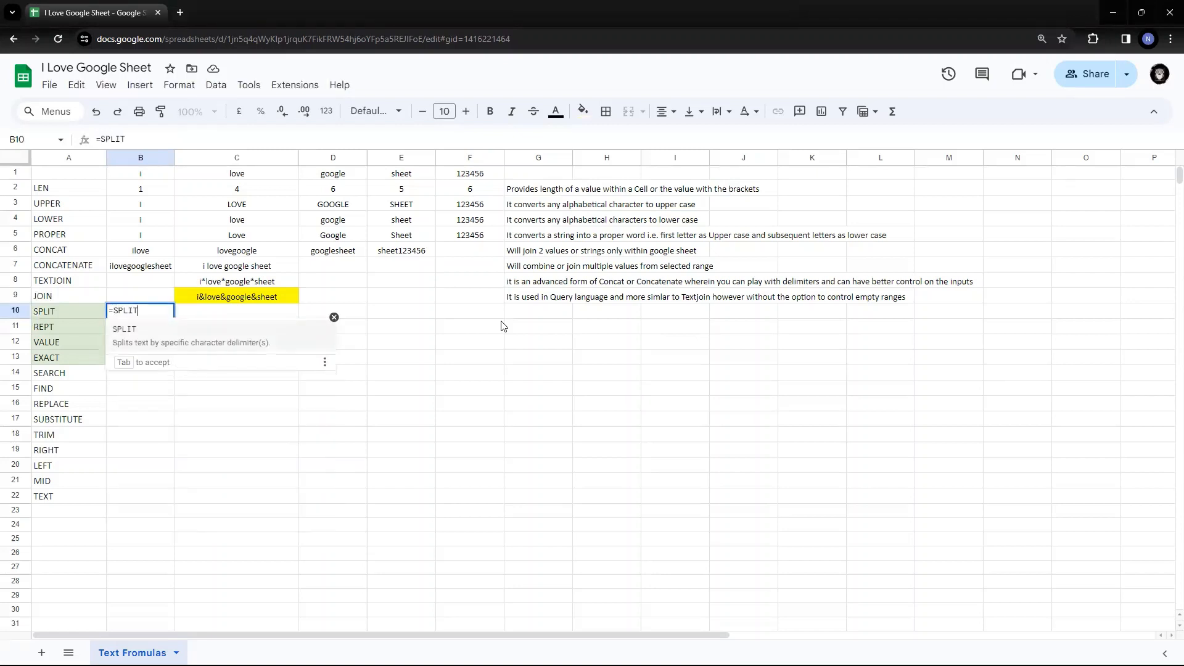
{"action": "type", "text": "("}
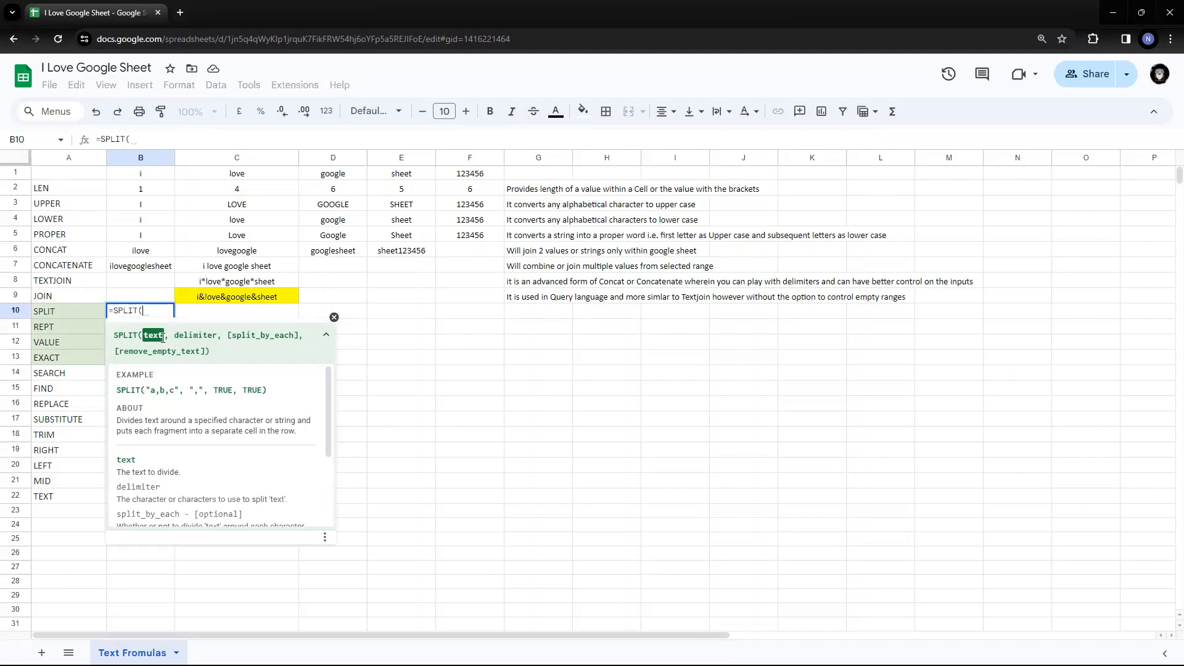
{"action": "left_click", "coordinate": [228, 298]}
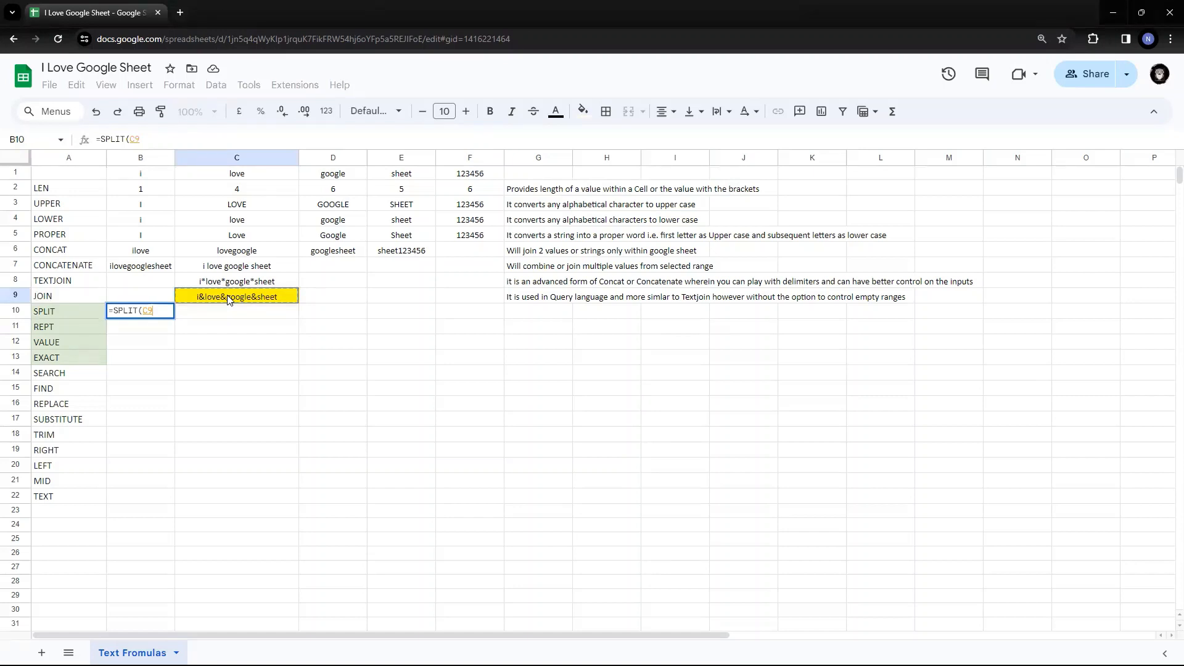
{"action": "type", "text": ","}
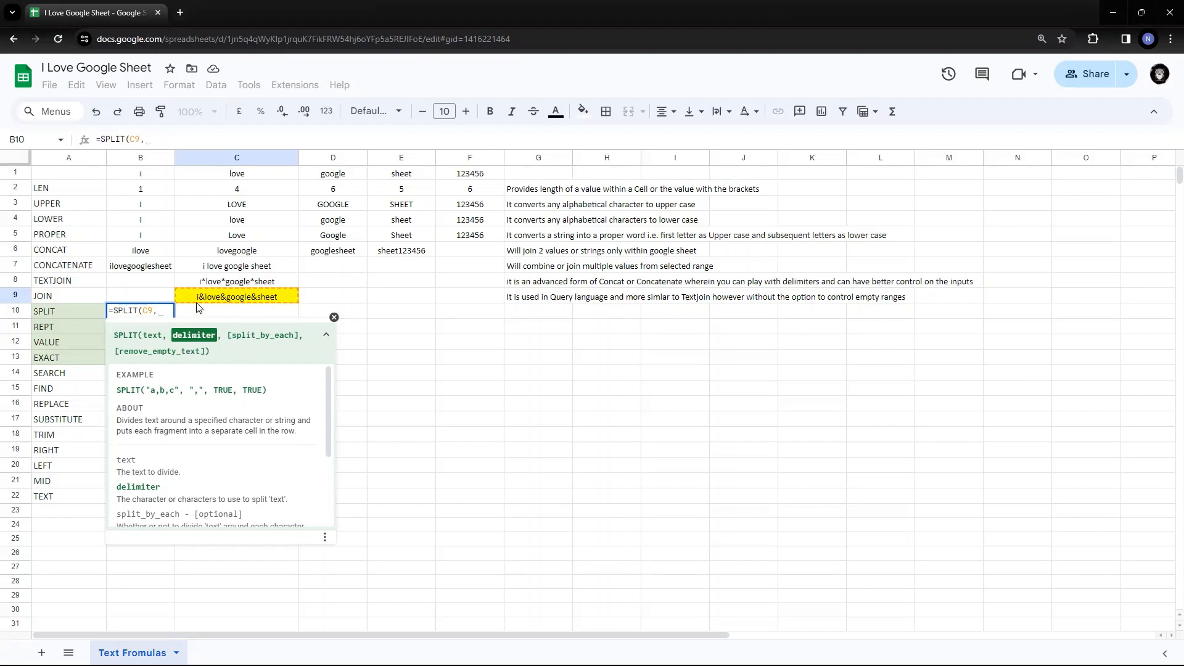
{"action": "type", "text": "\""}
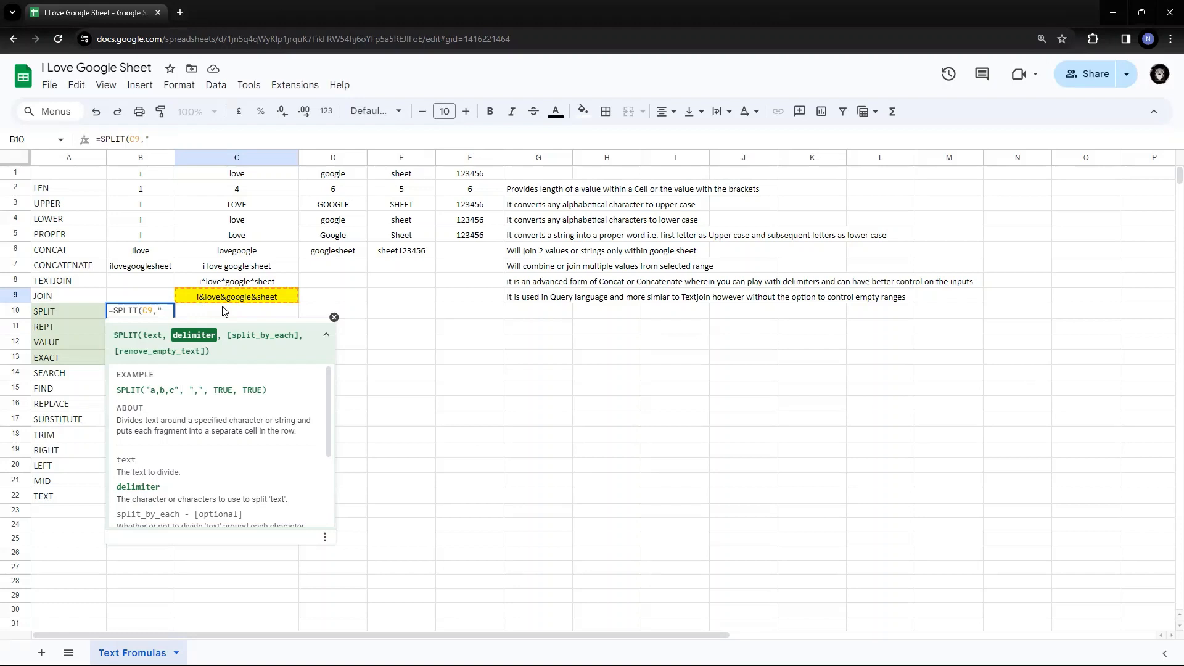
{"action": "type", "text": "&\""}
{"action": "key", "text": "Left"}
{"action": "key", "text": "shift+Left"}
{"action": "key", "text": "Right"}
{"action": "key", "text": "Right"}
{"action": "type", "text": ")"}
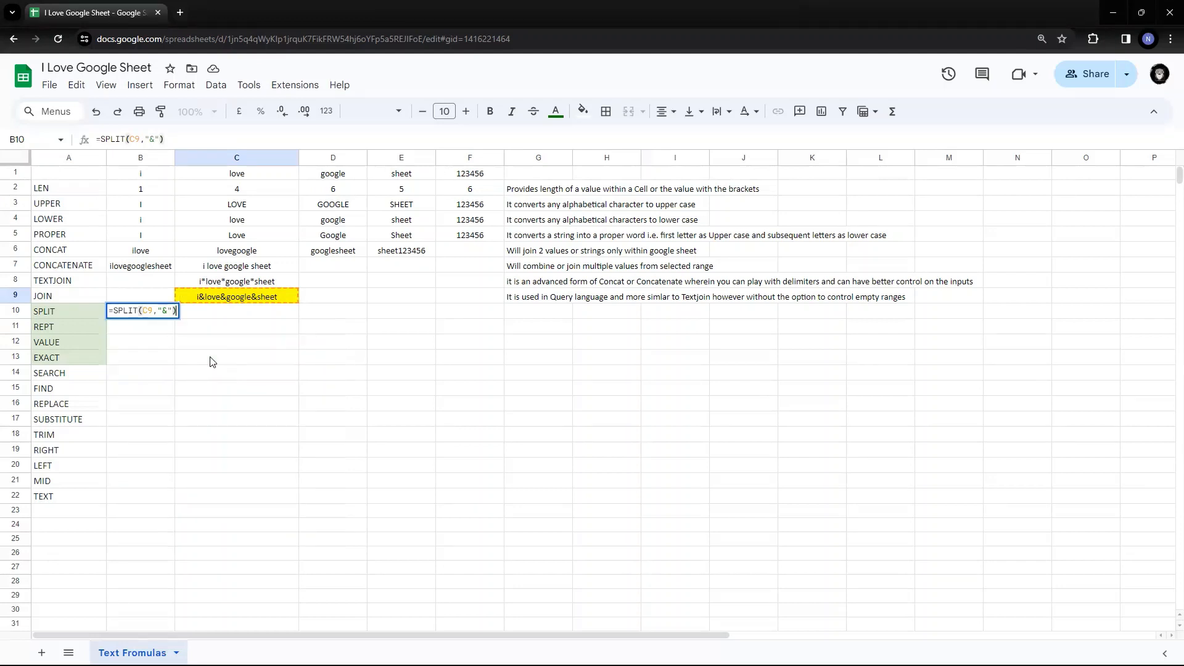
- Commit the SPLIT formula so i, love, google and sheet fill B10:E10
{"action": "key", "text": "Return"}
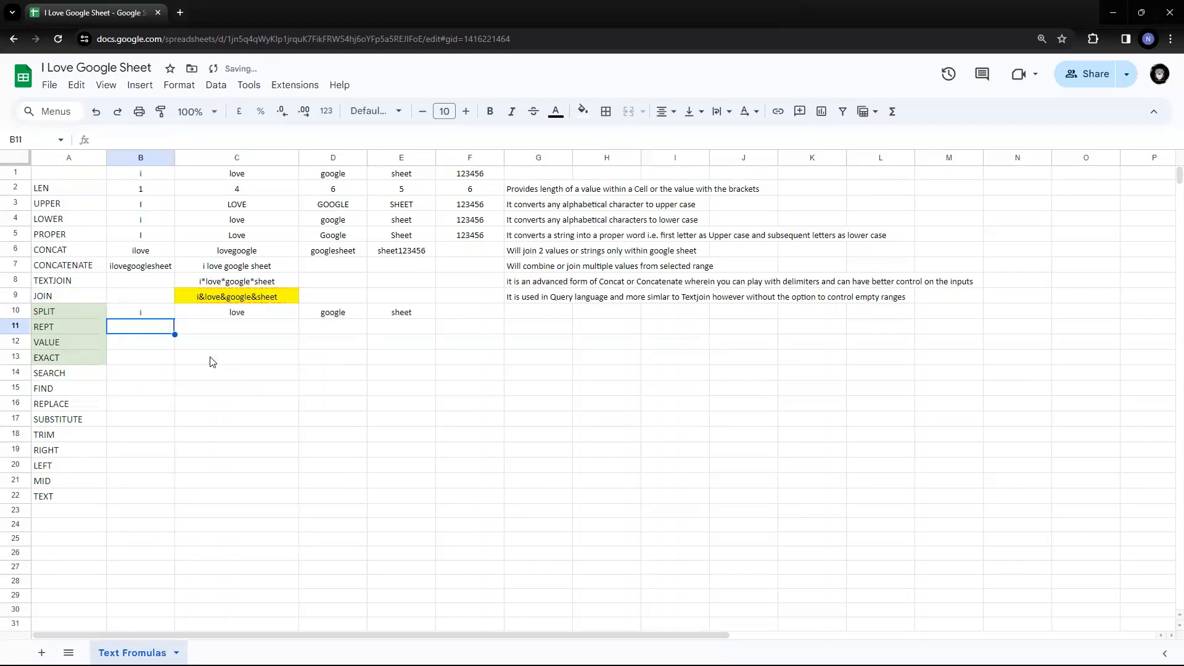
{"action": "key", "text": "Up"}
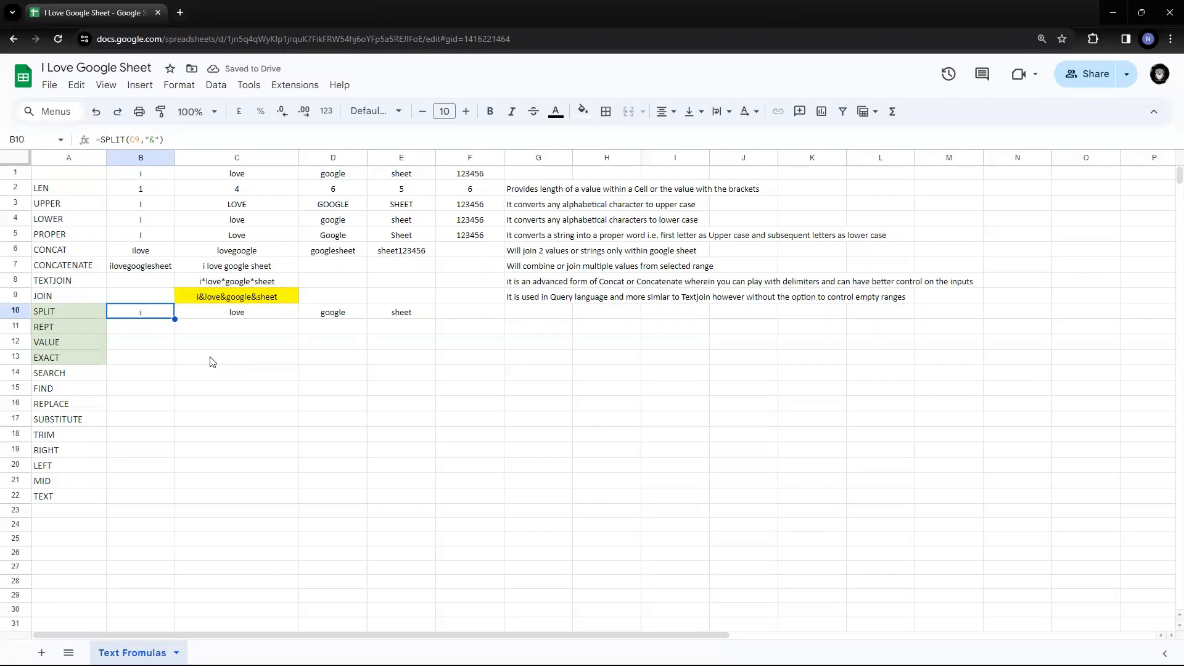
{"action": "key", "text": "Right"}
{"action": "key", "text": "Left"}
{"action": "key", "text": "Right"}
{"action": "key", "text": "Right"}
{"action": "key", "text": "Right"}
{"action": "key", "text": "Left"}
{"action": "key", "text": "Left"}
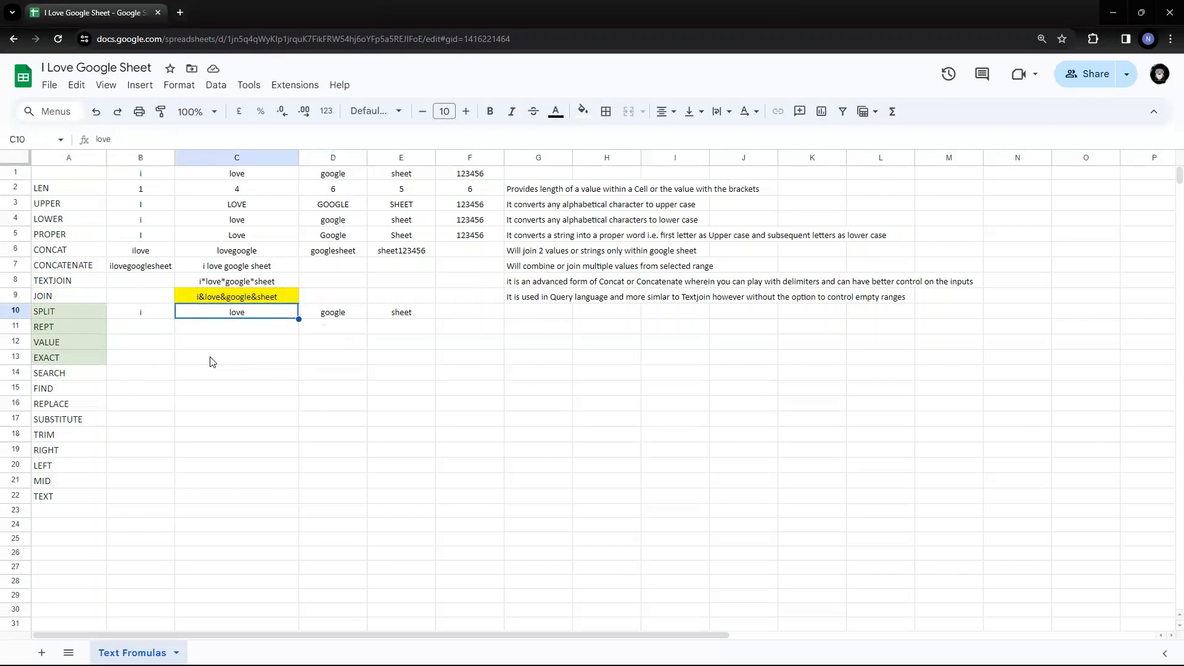
{"action": "key", "text": "Left"}
{"action": "key", "text": "Right"}
{"action": "key", "text": "Right"}
{"action": "key", "text": "Right"}
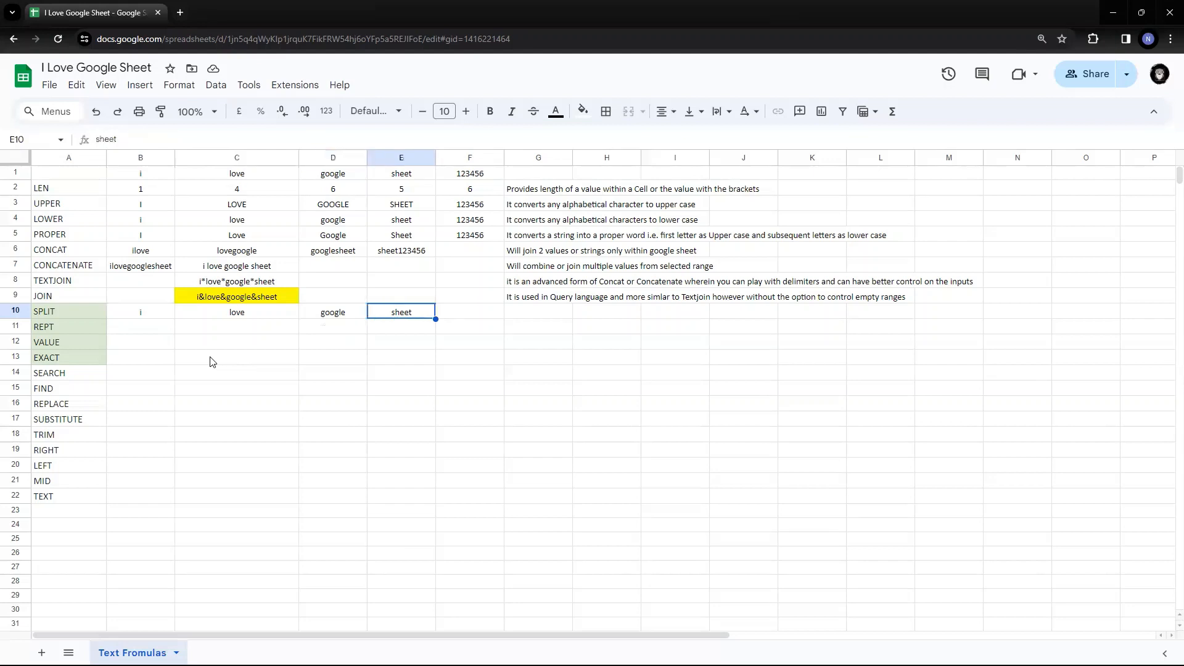
{"action": "key", "text": "Left"}
{"action": "key", "text": "Left"}
{"action": "key", "text": "Left"}
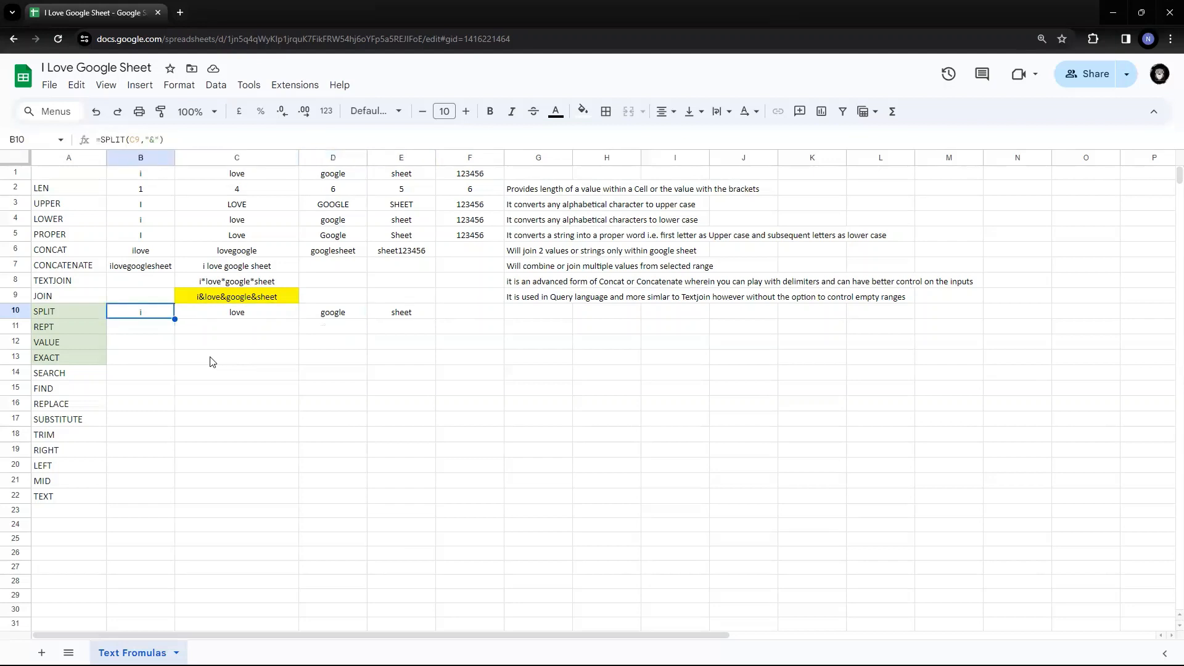
- Compare row 10's split words with C9's JOIN formula, then start editing B10's delimiter
{"action": "key", "text": "Up"}
{"action": "key", "text": "Right"}
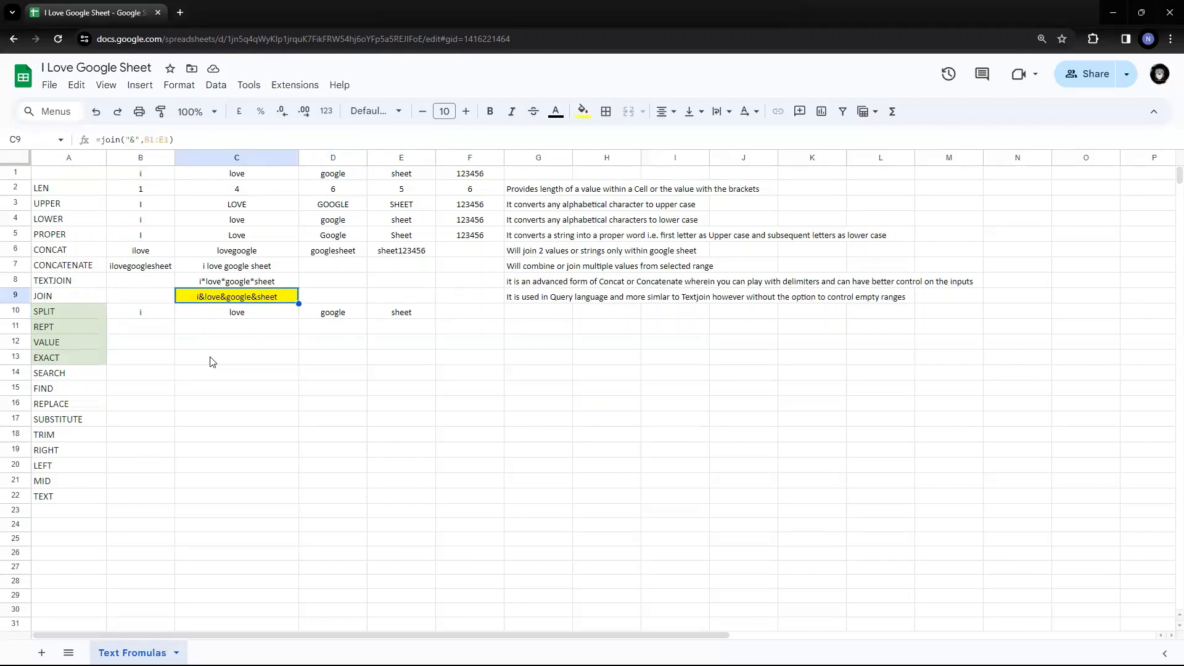
{"action": "key", "text": "Left"}
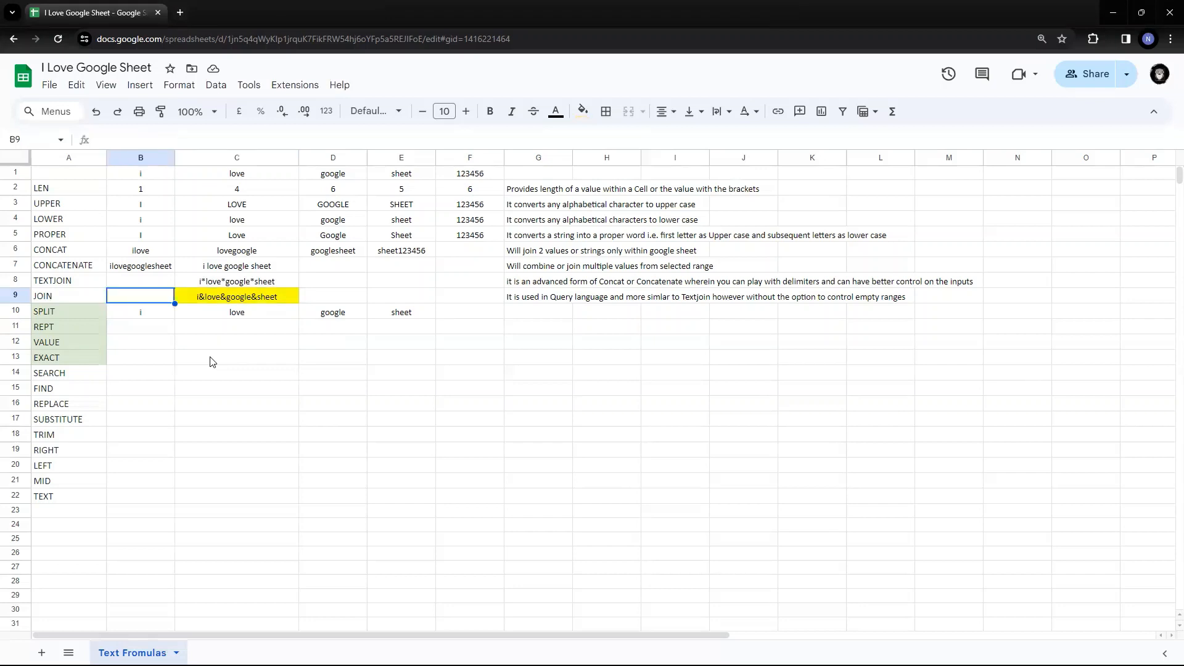
{"action": "key", "text": "Down"}
{"action": "key", "text": "Right"}
{"action": "key", "text": "Right"}
{"action": "key", "text": "Right"}
{"action": "key", "text": "Left"}
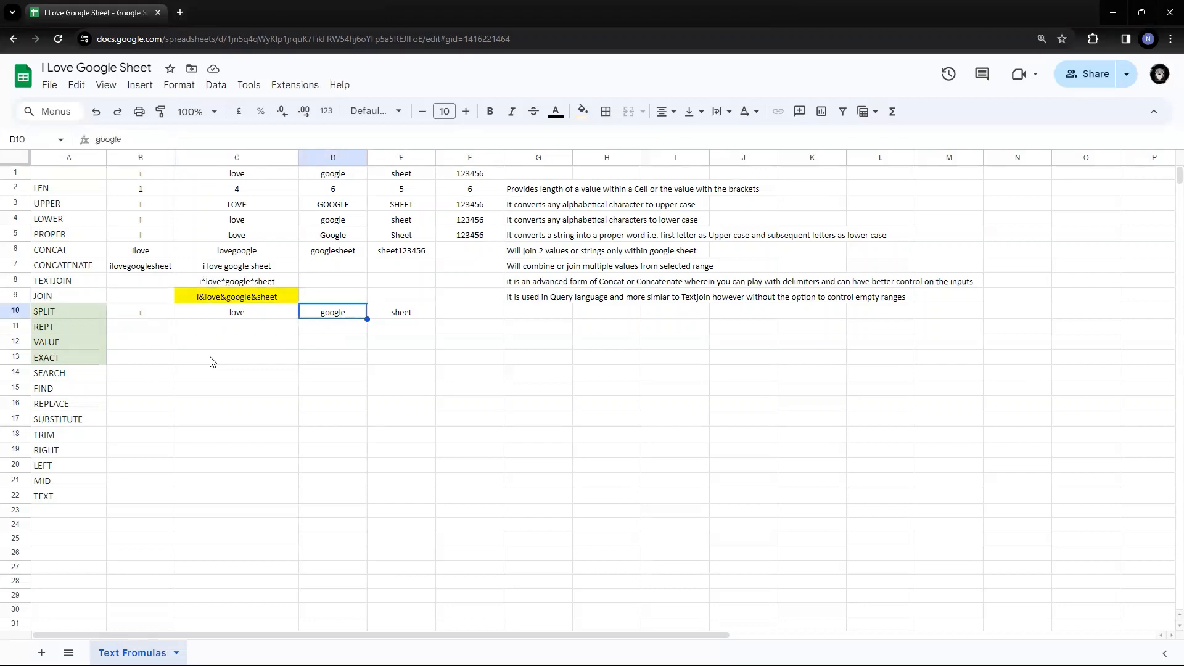
{"action": "key", "text": "Left"}
{"action": "key", "text": "Left"}
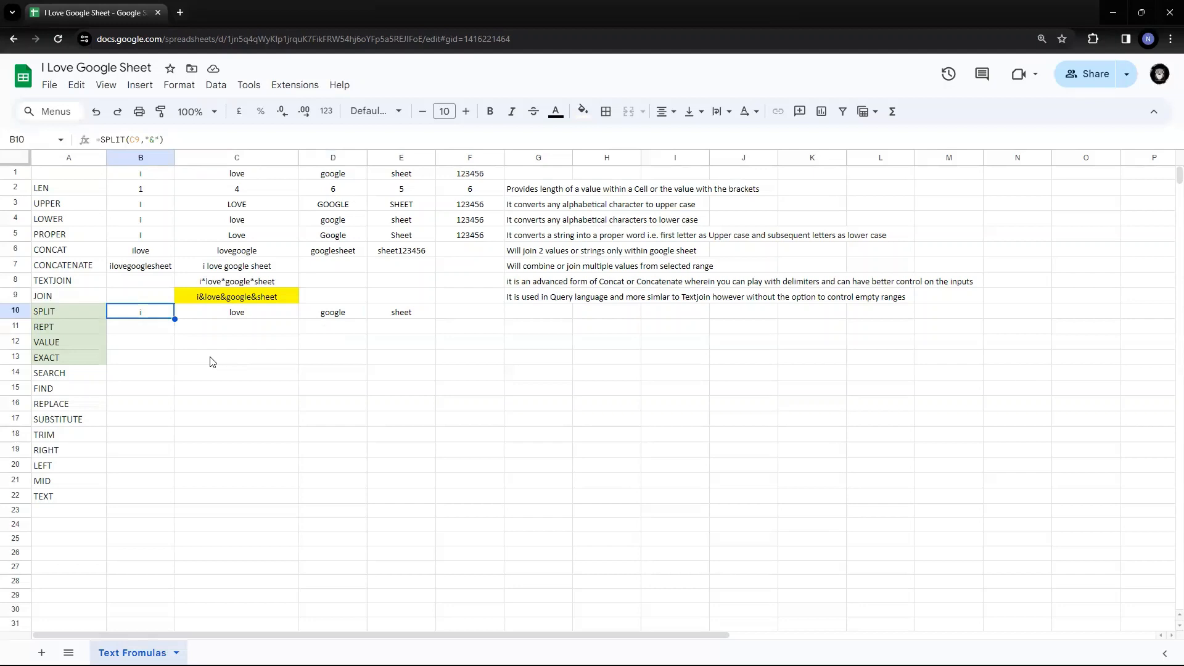
{"action": "key", "text": "F2"}
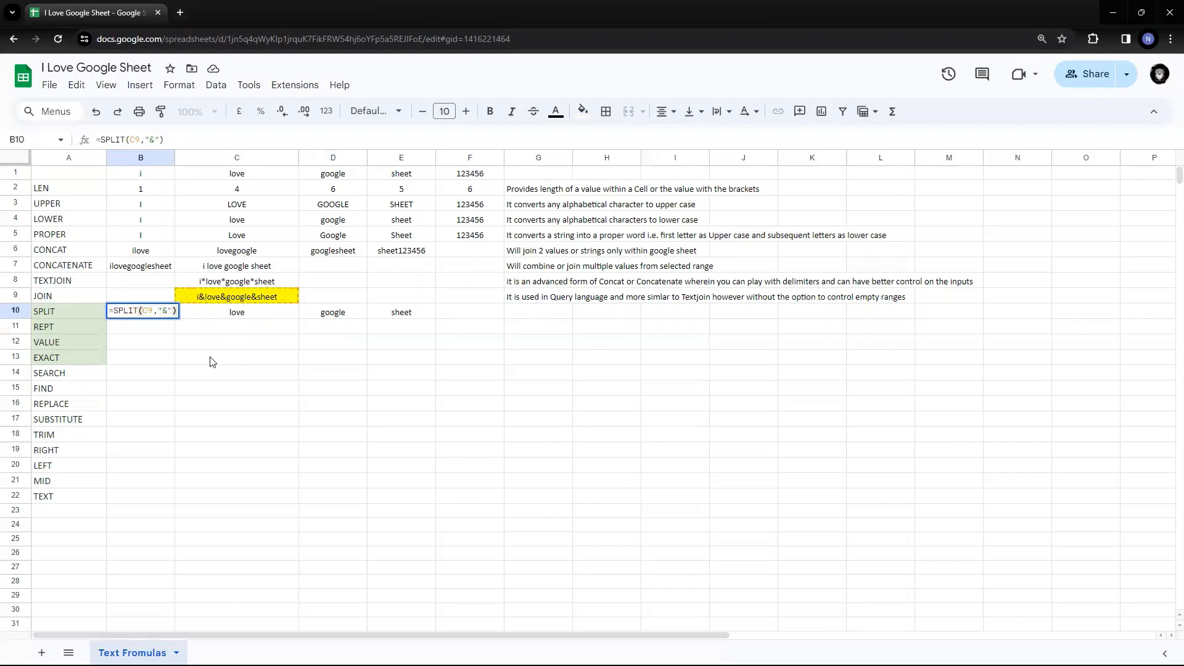
{"action": "key", "text": "Left"}
{"action": "key", "text": "Left"}
- Change B10's delimiter from & to o, giving i&l, ve&g and gle&sheet
{"action": "key", "text": "shift+Left"}
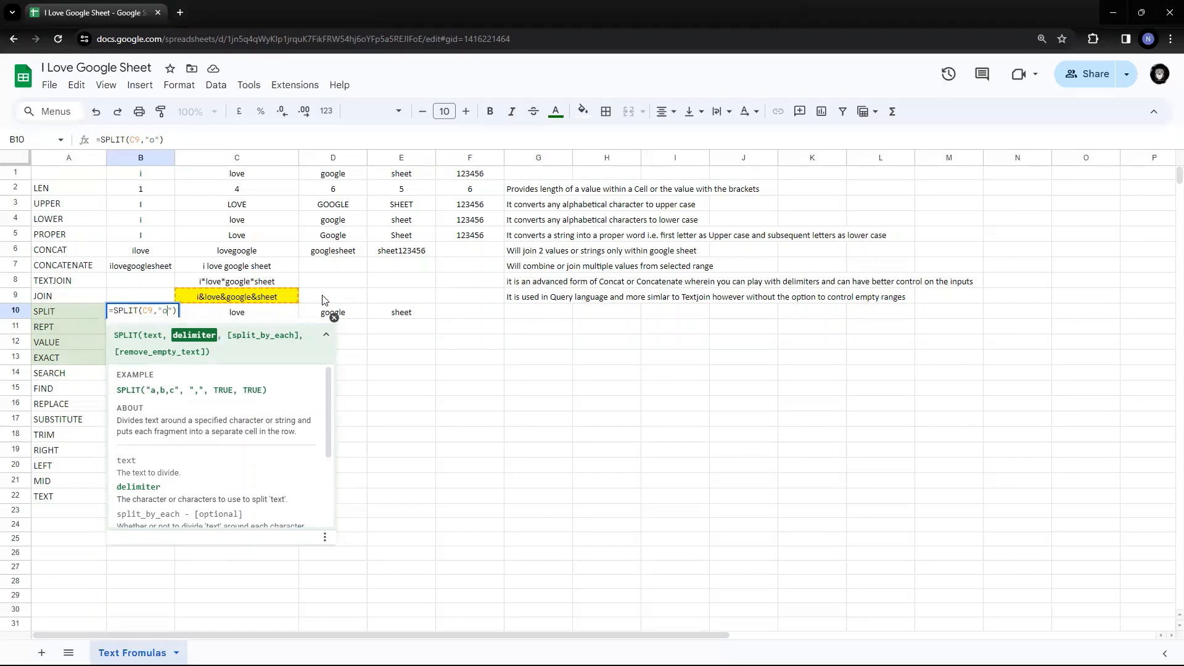
{"action": "key", "text": "Return"}
{"action": "key", "text": "Up"}
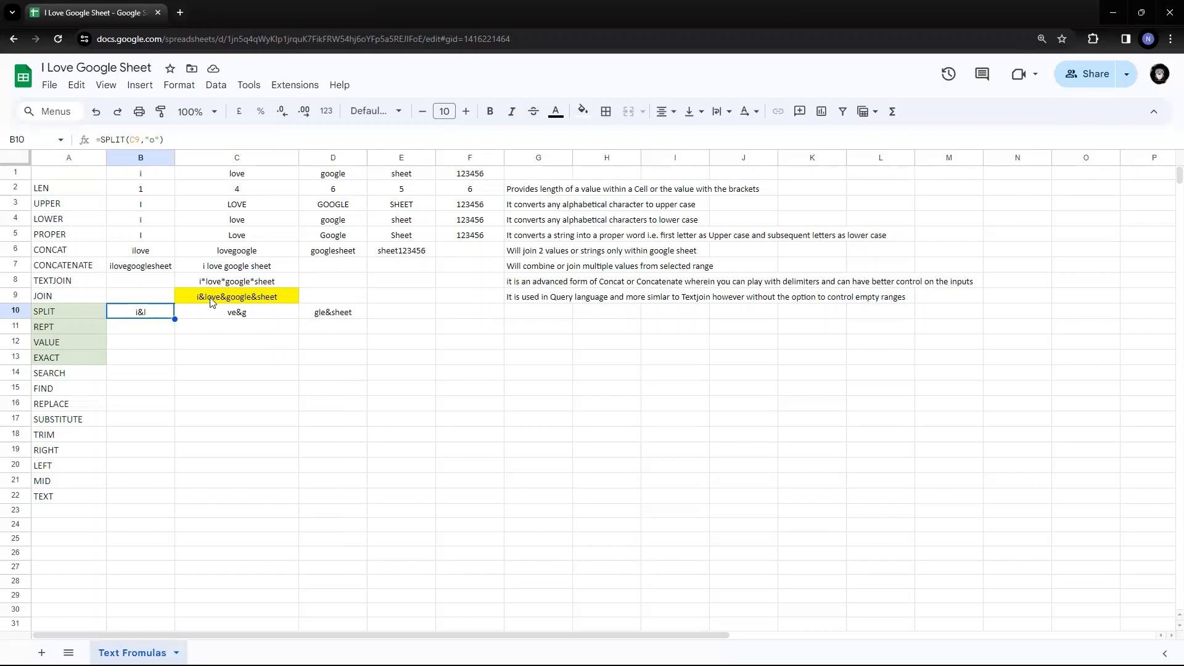
{"action": "double_click", "coordinate": [160, 316]}
{"action": "key", "text": "Left"}
{"action": "key", "text": "Left"}
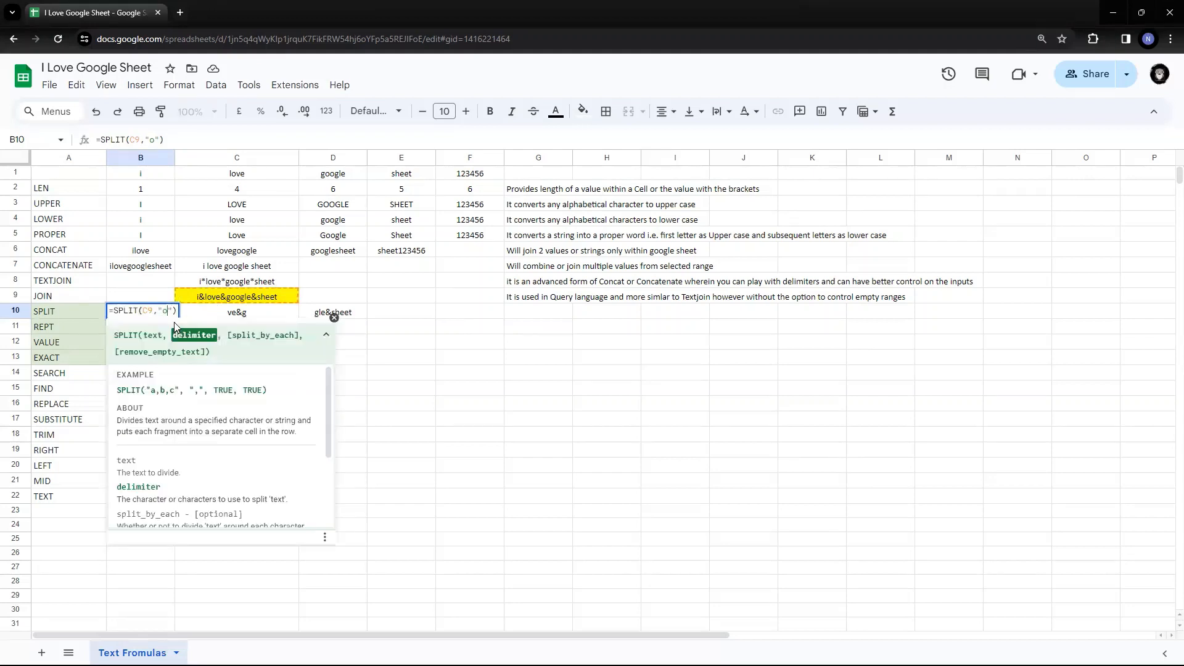
{"action": "key", "text": "shift+Left"}
{"action": "key", "text": "Escape"}
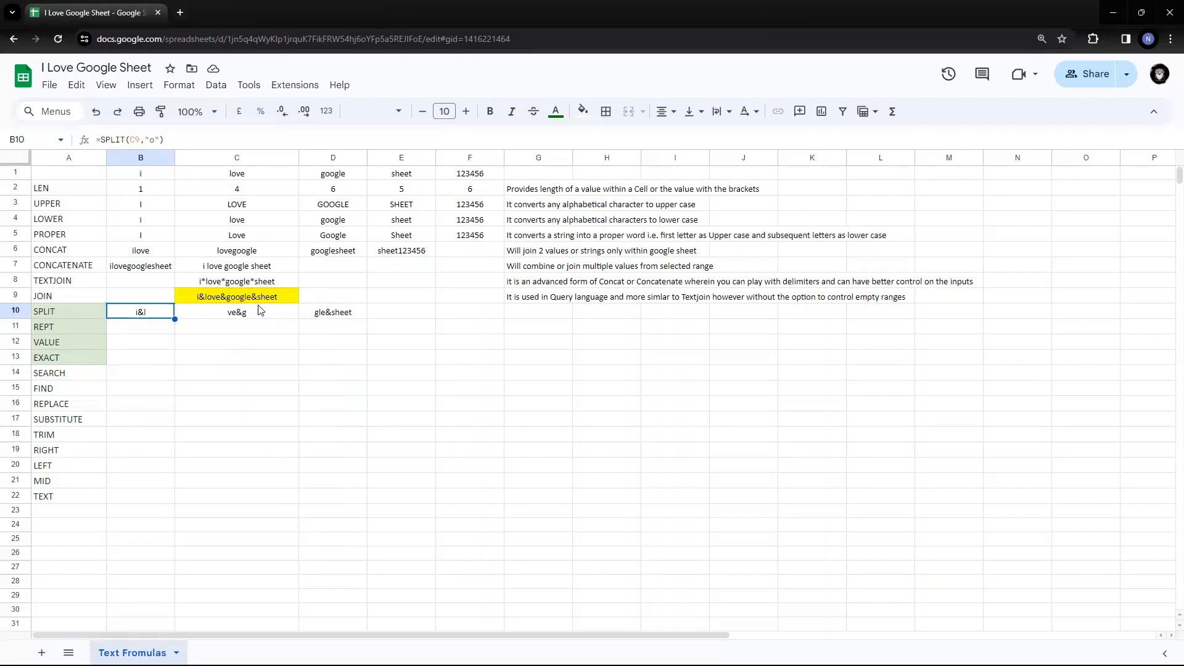
- Add a TRUE split_by_each argument to B10's SPLIT formula
{"action": "key", "text": "F2"}
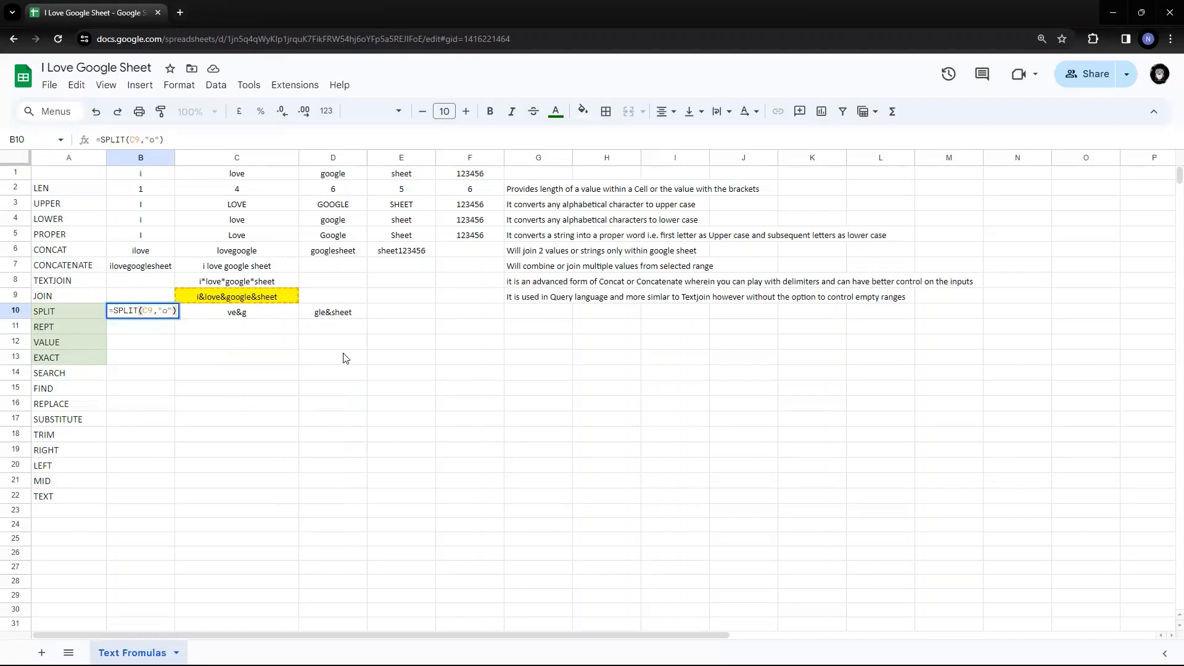
{"action": "key", "text": "Left"}
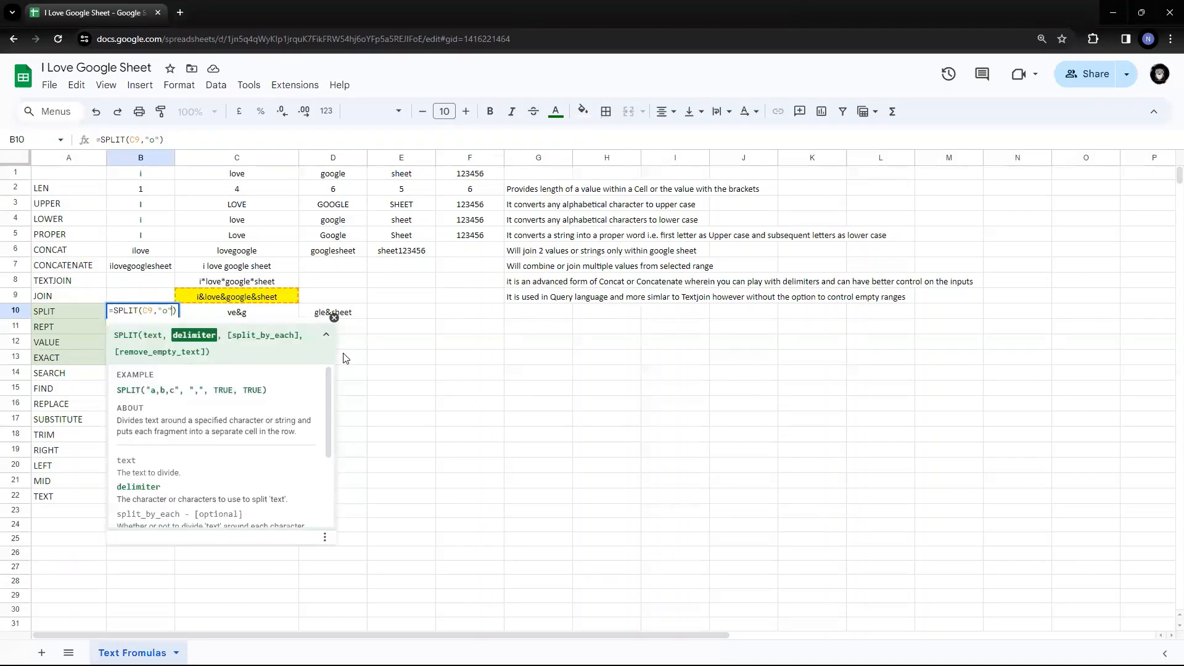
{"action": "type", "text": ","}
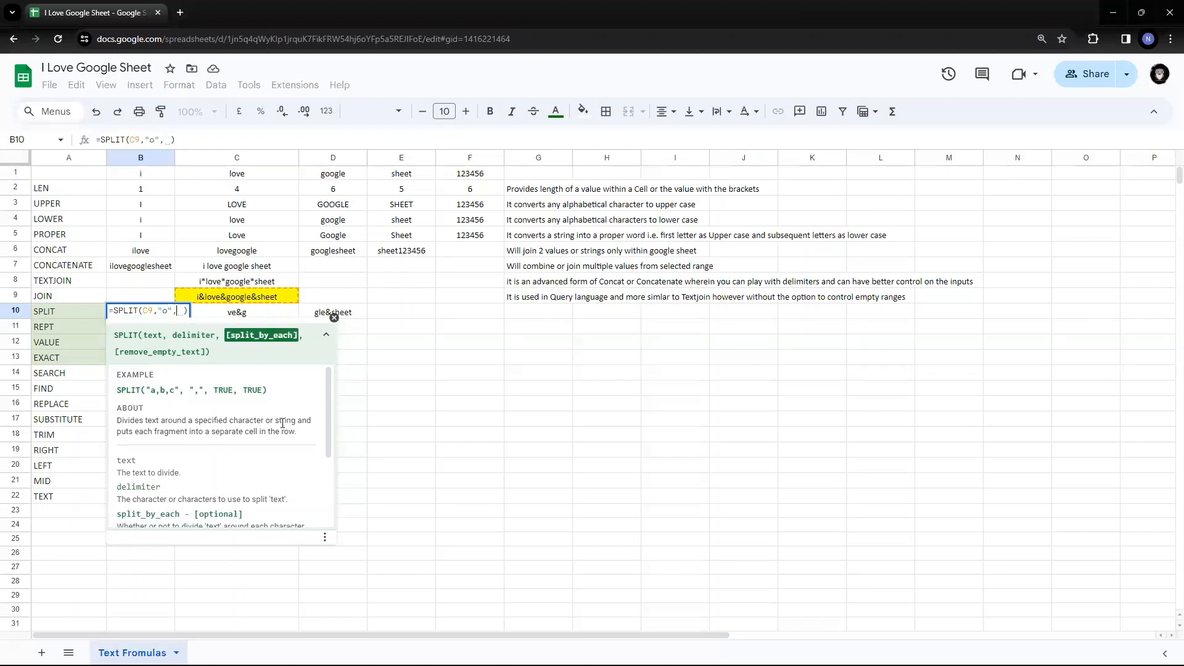
{"action": "scroll", "coordinate": [282, 423], "scroll_direction": "down", "scroll_amount": 1}
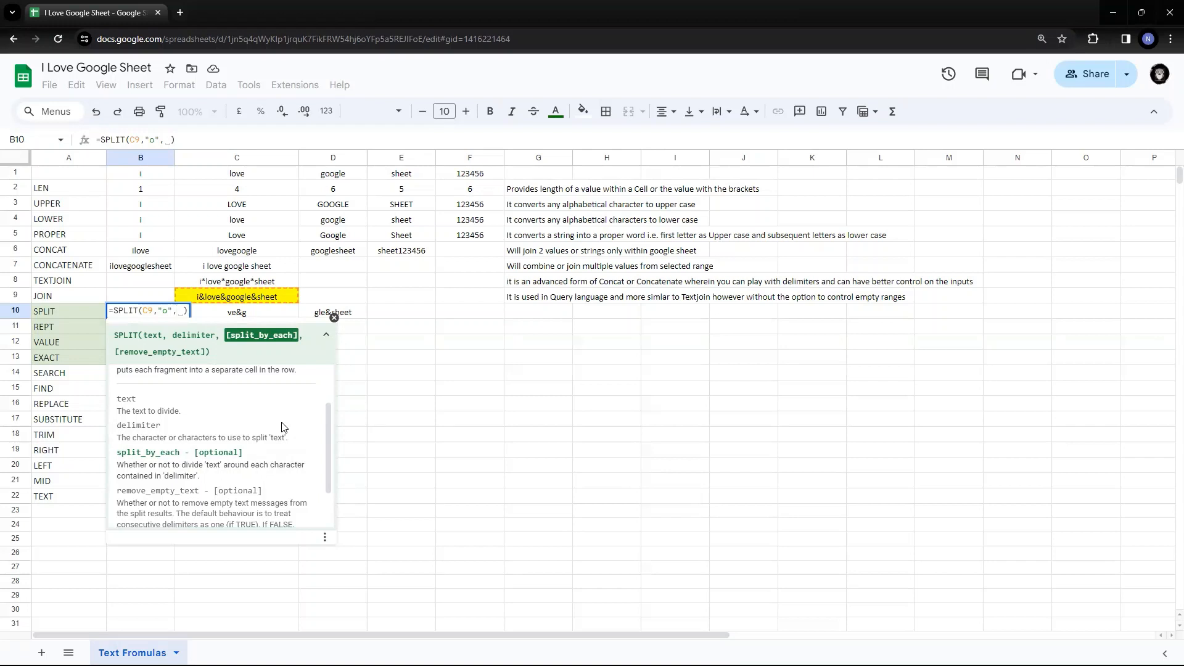
{"action": "type", "text": "TRUE"}
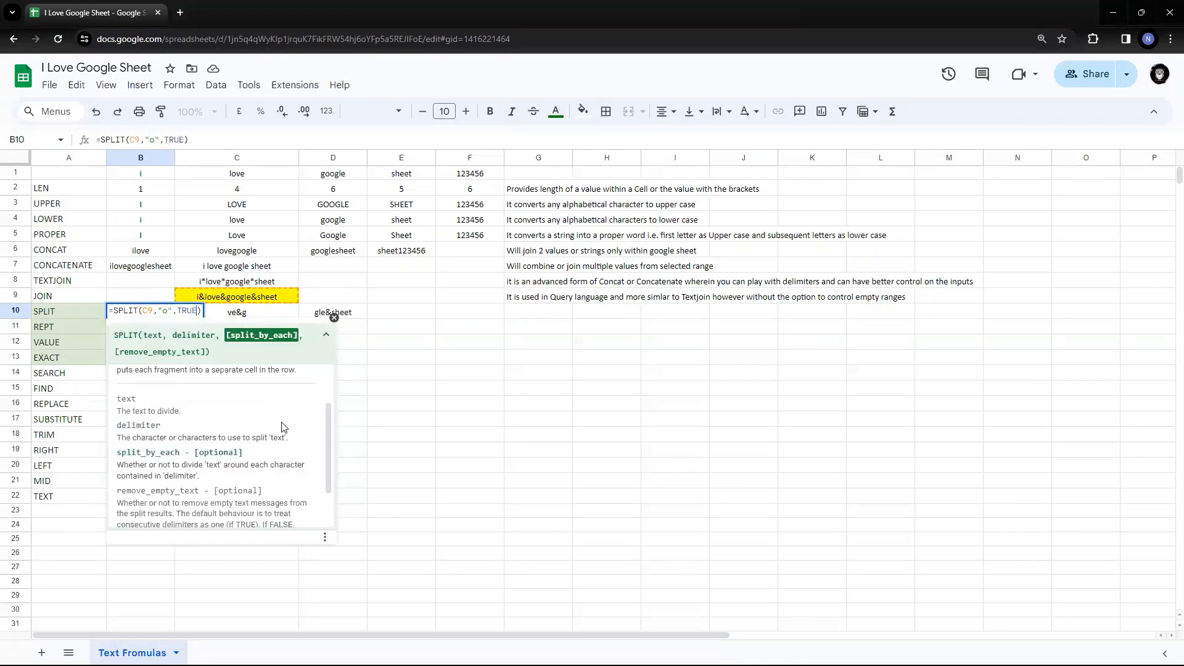
{"action": "key", "text": "Return"}
{"action": "key", "text": "Up"}
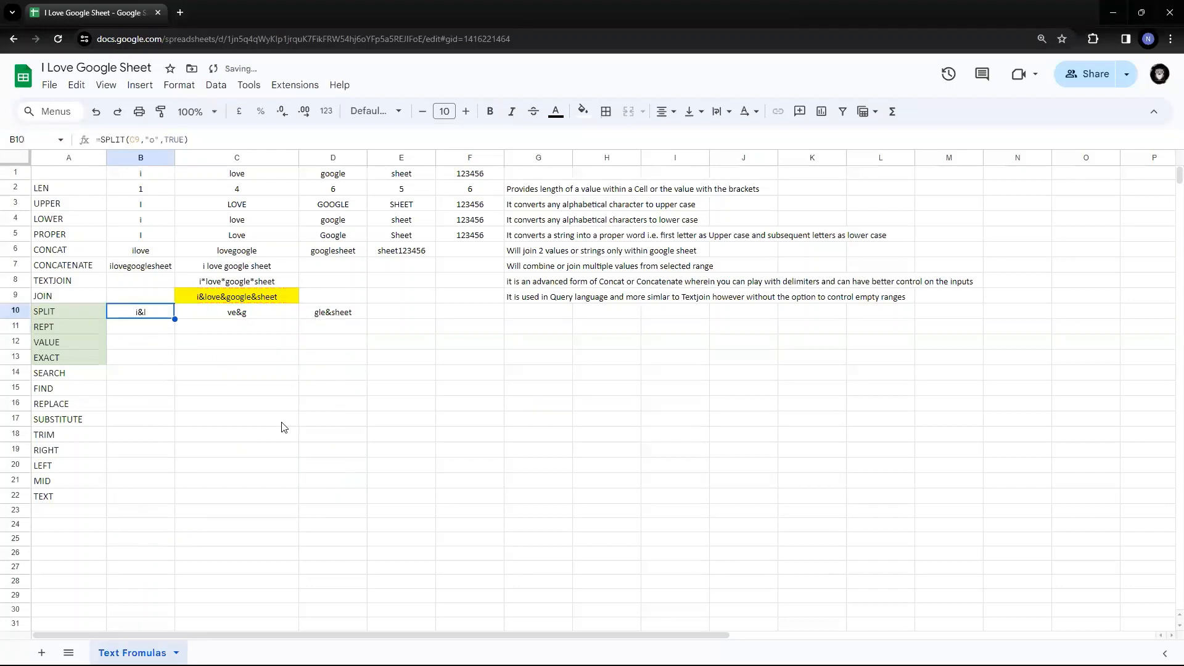
- Switch the delimiter back to &, restoring i, love, google and sheet in B10:E10
{"action": "key", "text": "Return"}
{"action": "key", "text": "Left"}
{"action": "key", "text": "Left"}
{"action": "key", "text": "Left"}
{"action": "key", "text": "Left"}
{"action": "key", "text": "Left"}
{"action": "key", "text": "Left"}
{"action": "key", "text": "Left"}
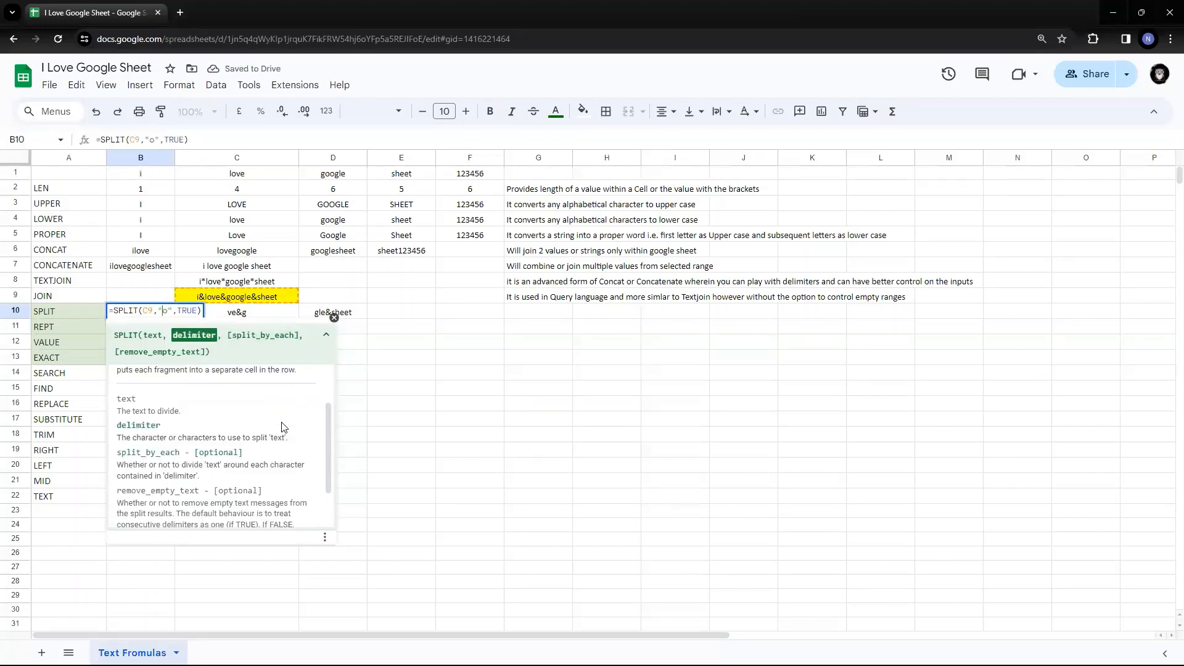
{"action": "key", "text": "BackSpace"}
{"action": "type", "text": "&"}
{"action": "key", "text": "Return"}
{"action": "key", "text": "Up"}
{"action": "key", "text": "Right"}
{"action": "key", "text": "Right"}
{"action": "key", "text": "Right"}
{"action": "key", "text": "Left"}
{"action": "key", "text": "Left"}
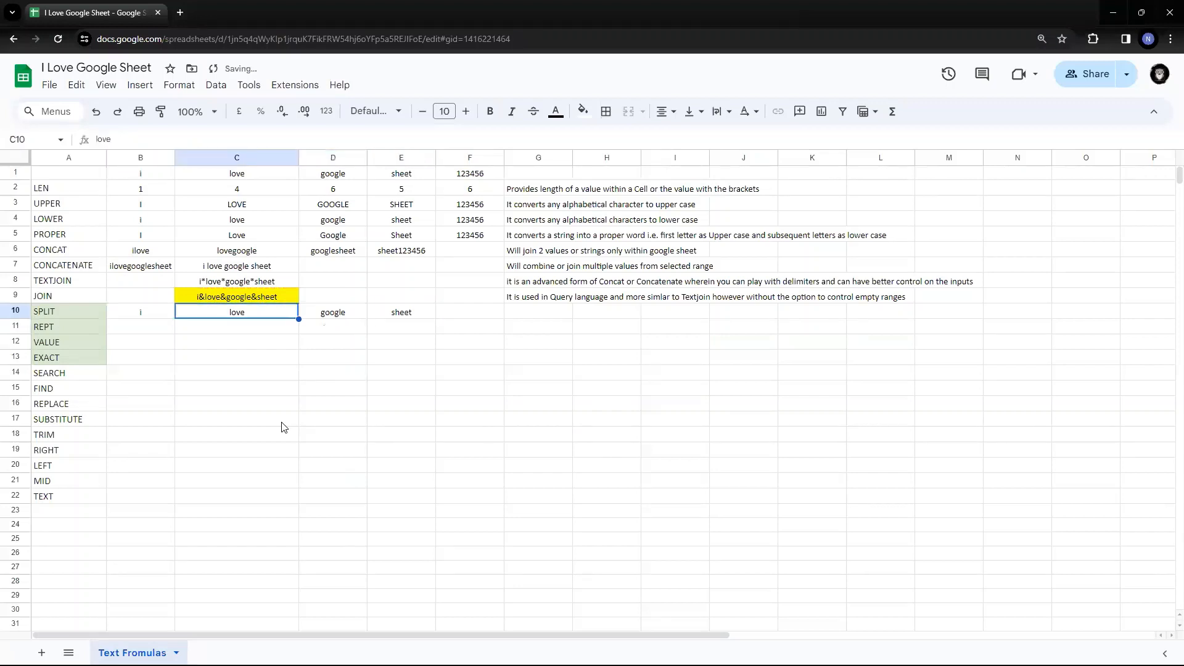
{"action": "key", "text": "Return"}
{"action": "key", "text": "Escape"}
{"action": "key", "text": "Left"}
{"action": "key", "text": "Left"}
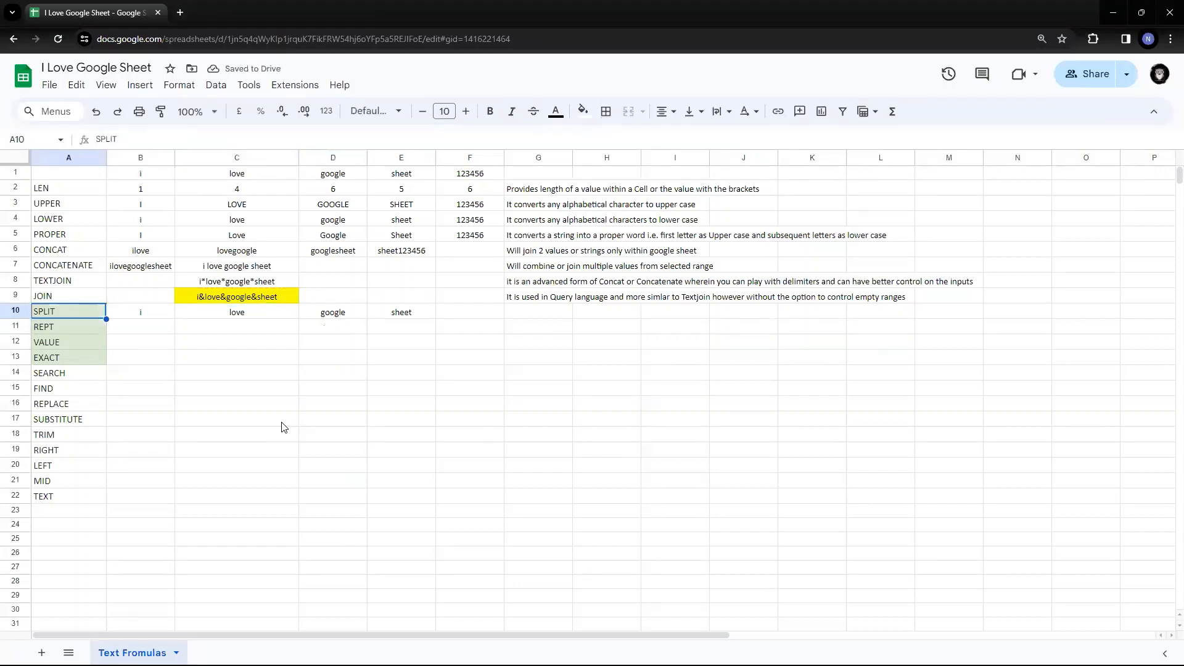
{"action": "key", "text": "Right"}
{"action": "key", "text": "Return"}
- Change the split_by_each argument to FALSE and check row 10's results
{"action": "key", "text": "Left"}
{"action": "key", "text": "BackSpace"}
{"action": "key", "text": "BackSpace"}
{"action": "key", "text": "BackSpace"}
{"action": "key", "text": "BackSpace"}
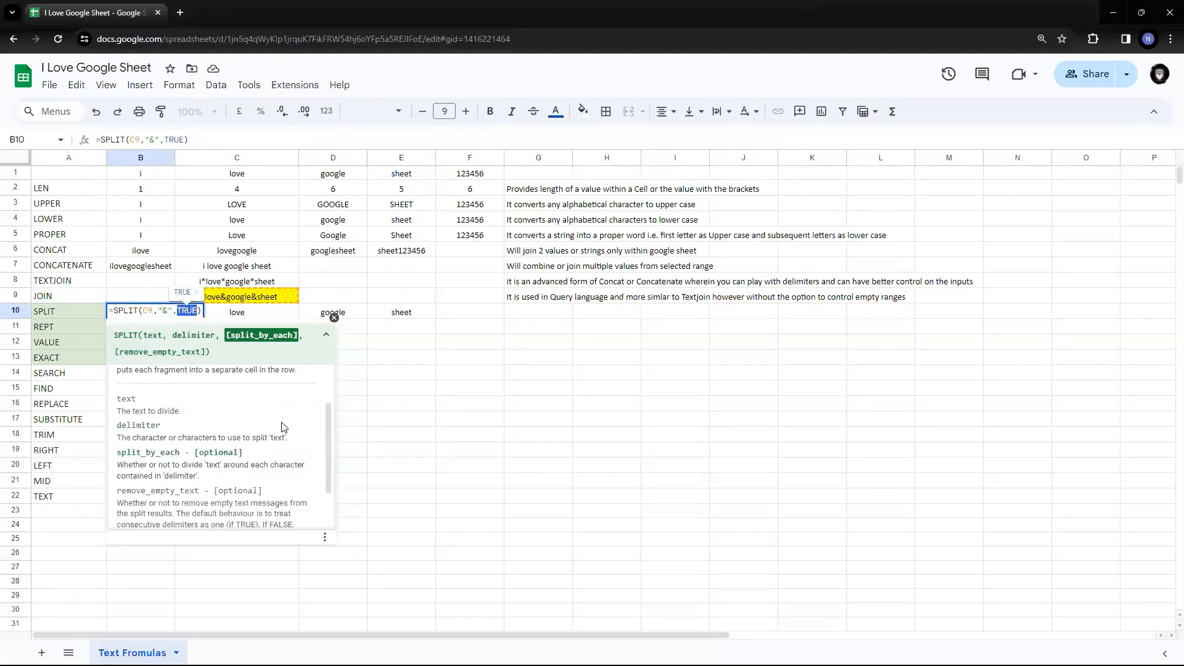
{"action": "type", "text": "FALS"}
{"action": "key", "text": "Tab"}
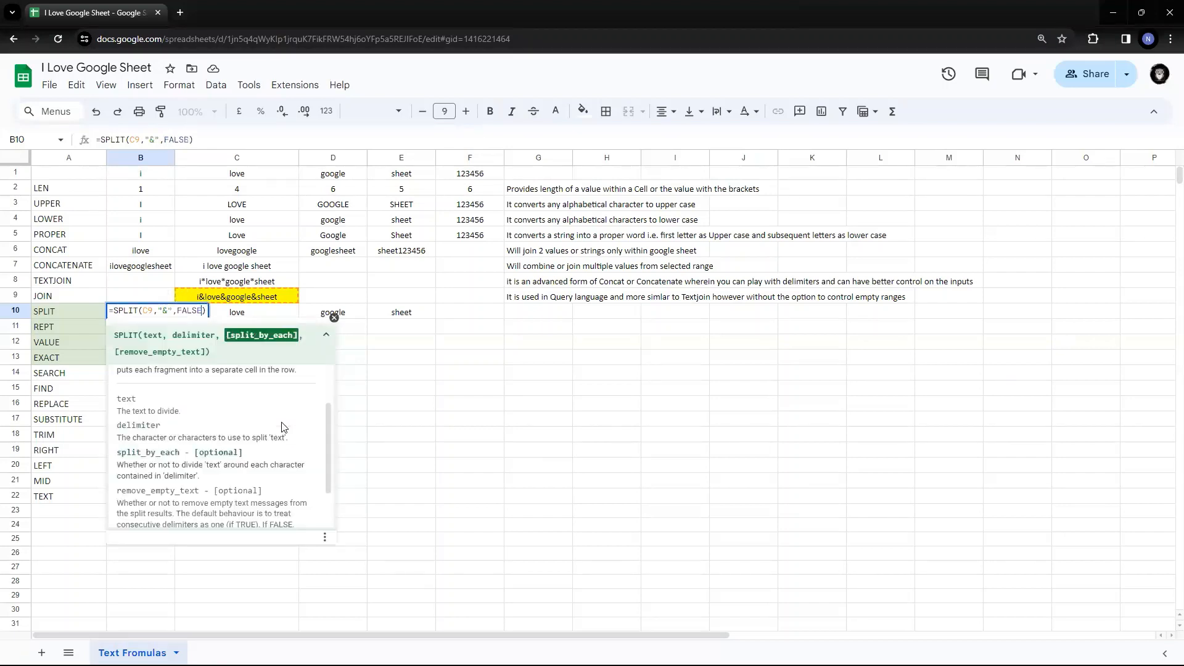
{"action": "key", "text": "Return"}
{"action": "key", "text": "Up"}
{"action": "key", "text": "Right"}
{"action": "key", "text": "Right"}
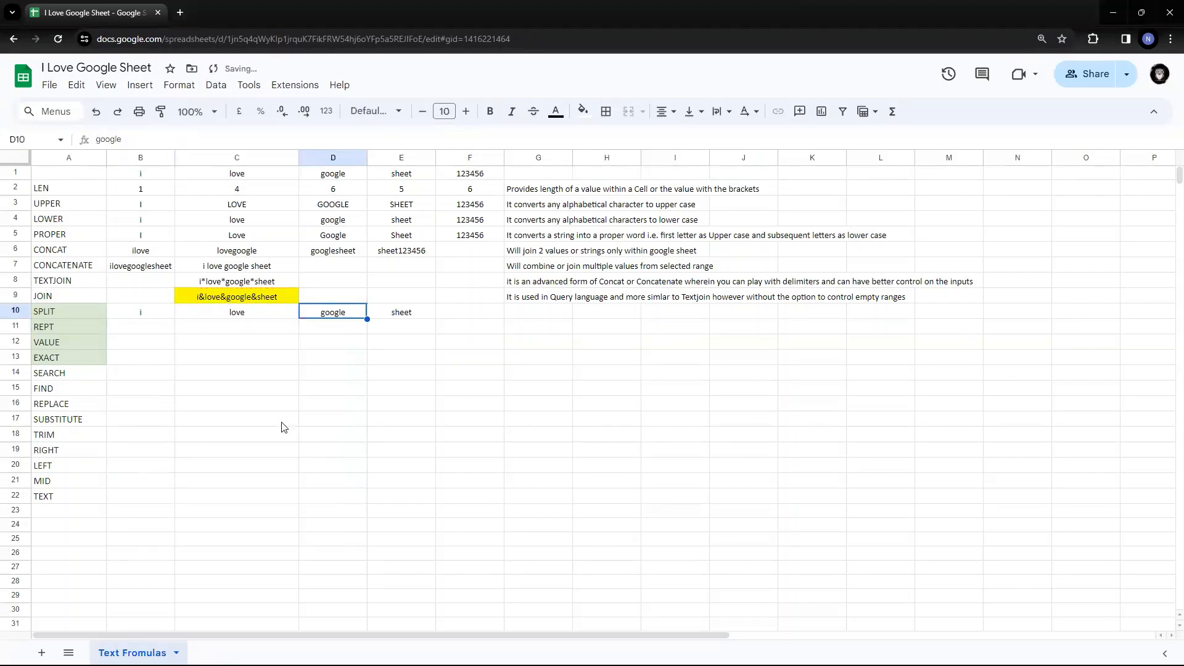
{"action": "key", "text": "Left"}
{"action": "key", "text": "Left"}
- Rewrite B10 as =SPLIT(C9,"&",TRUE,TRUE), adding remove_empty_text
{"action": "key", "text": "F2"}
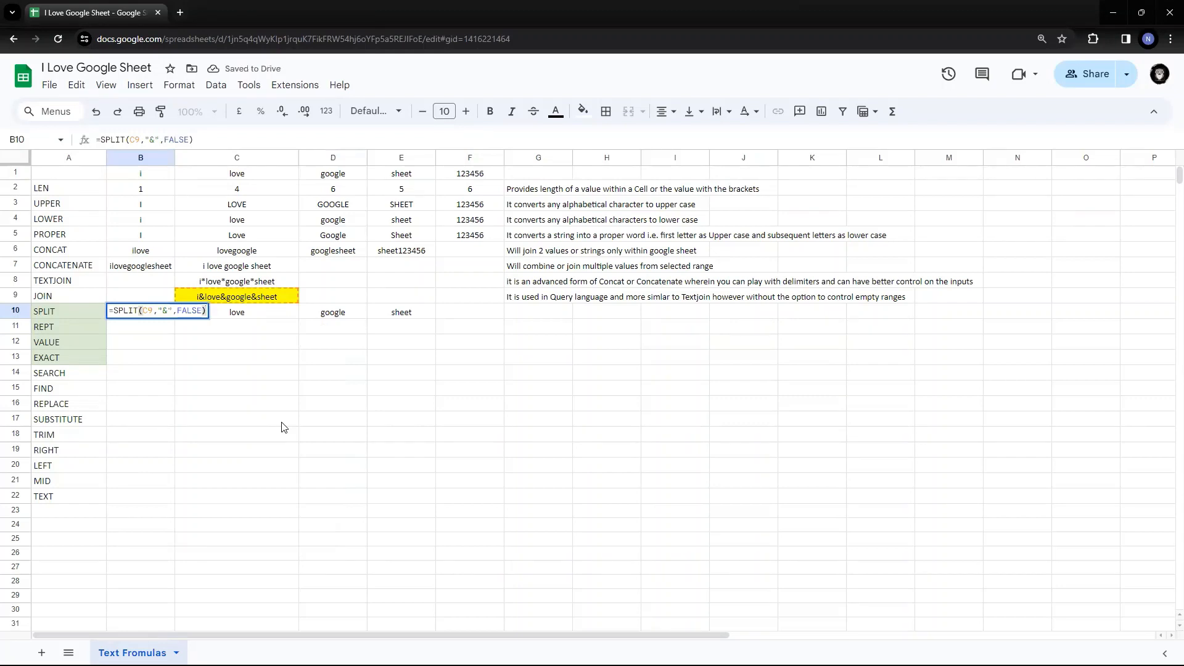
{"action": "key", "text": "Left"}
{"action": "type", "text": ","}
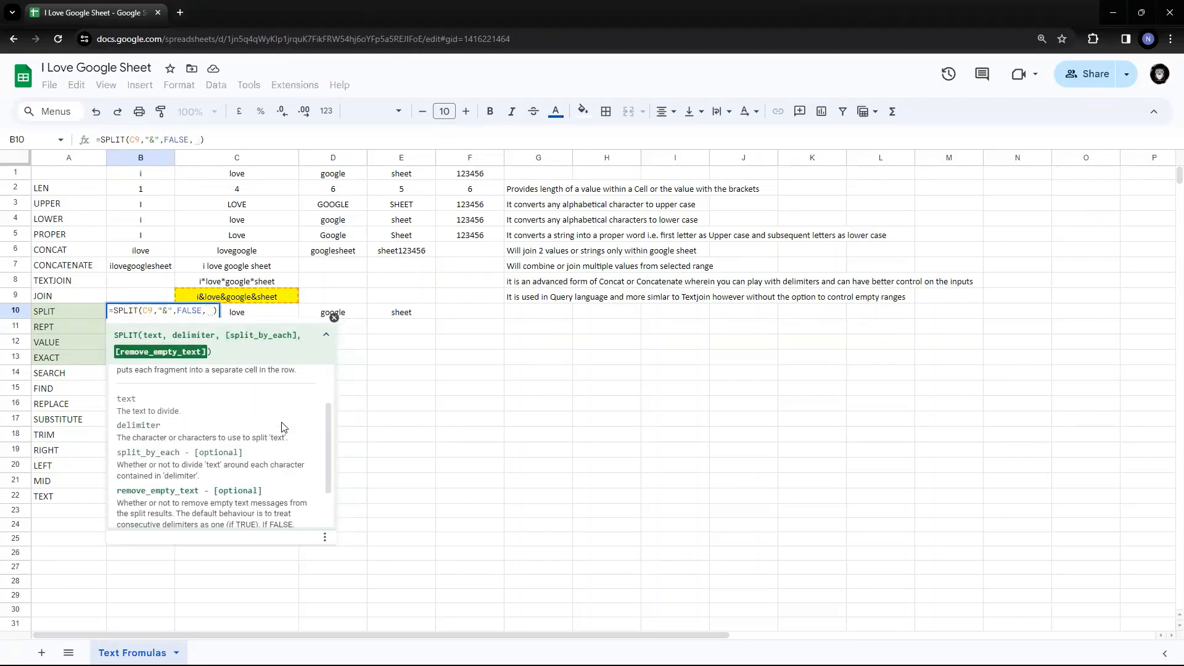
{"action": "key", "text": "Left"}
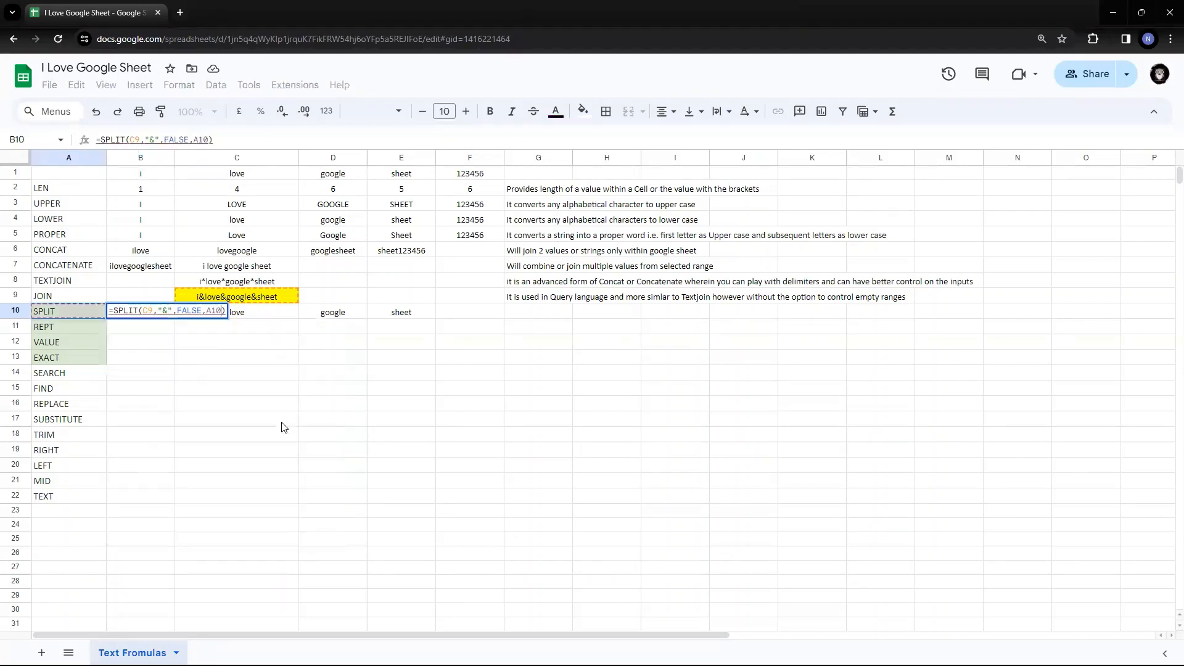
{"action": "key", "text": "BackSpace"}
{"action": "key", "text": "BackSpace"}
{"action": "key", "text": "BackSpace"}
{"action": "key", "text": "BackSpace"}
{"action": "key", "text": "BackSpace"}
{"action": "key", "text": "BackSpace"}
{"action": "key", "text": "BackSpace"}
{"action": "key", "text": "BackSpace"}
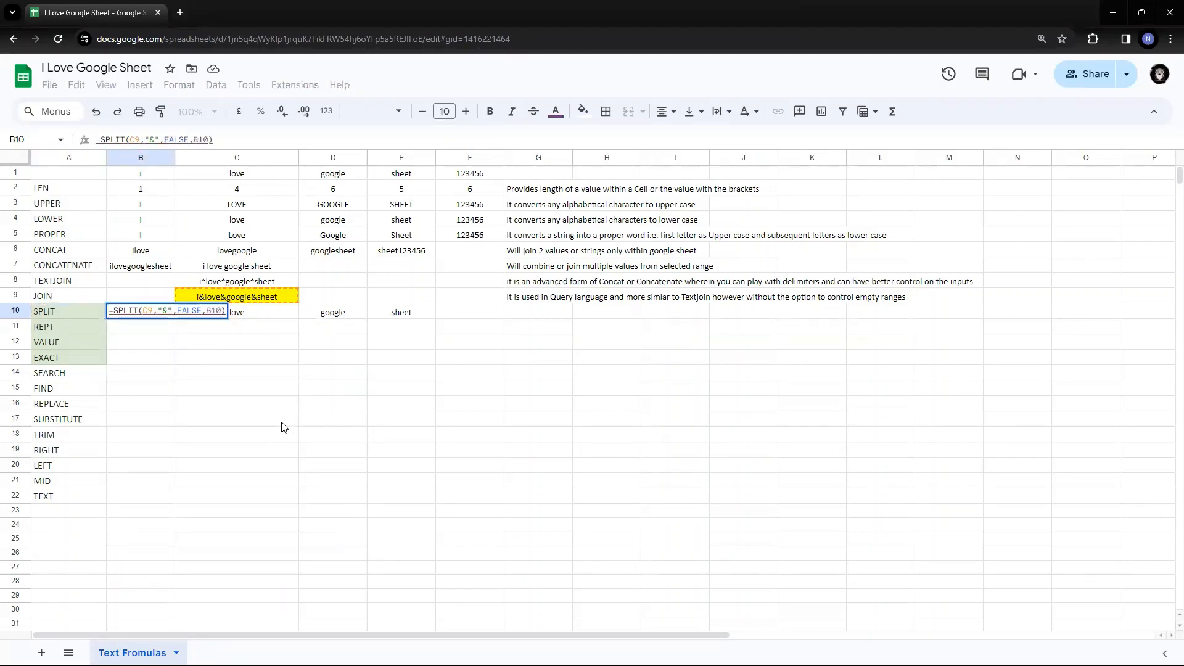
{"action": "key", "text": "BackSpace"}
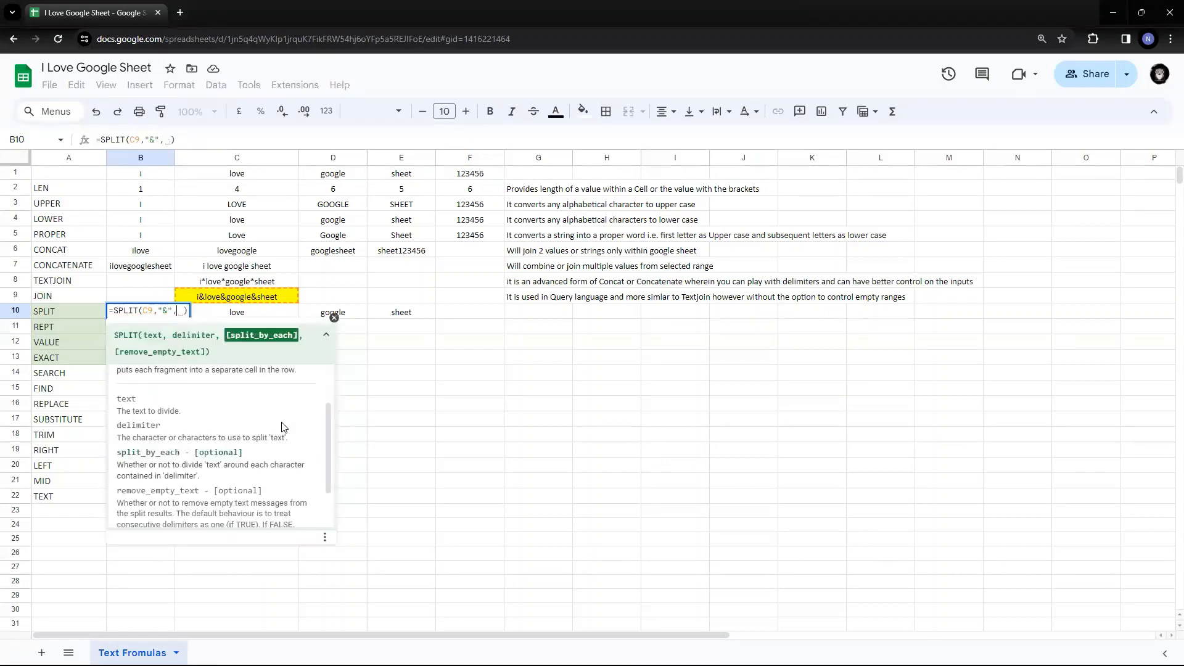
{"action": "type", "text": "TRUE,"}
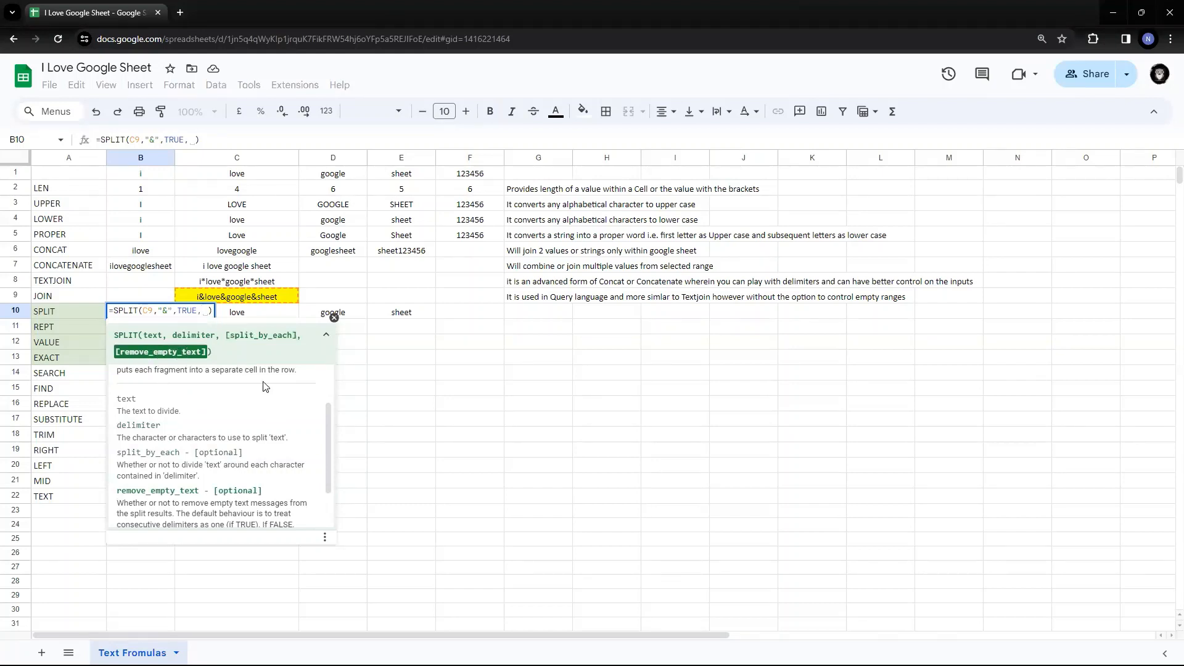
{"action": "type", "text": "TRUE"}
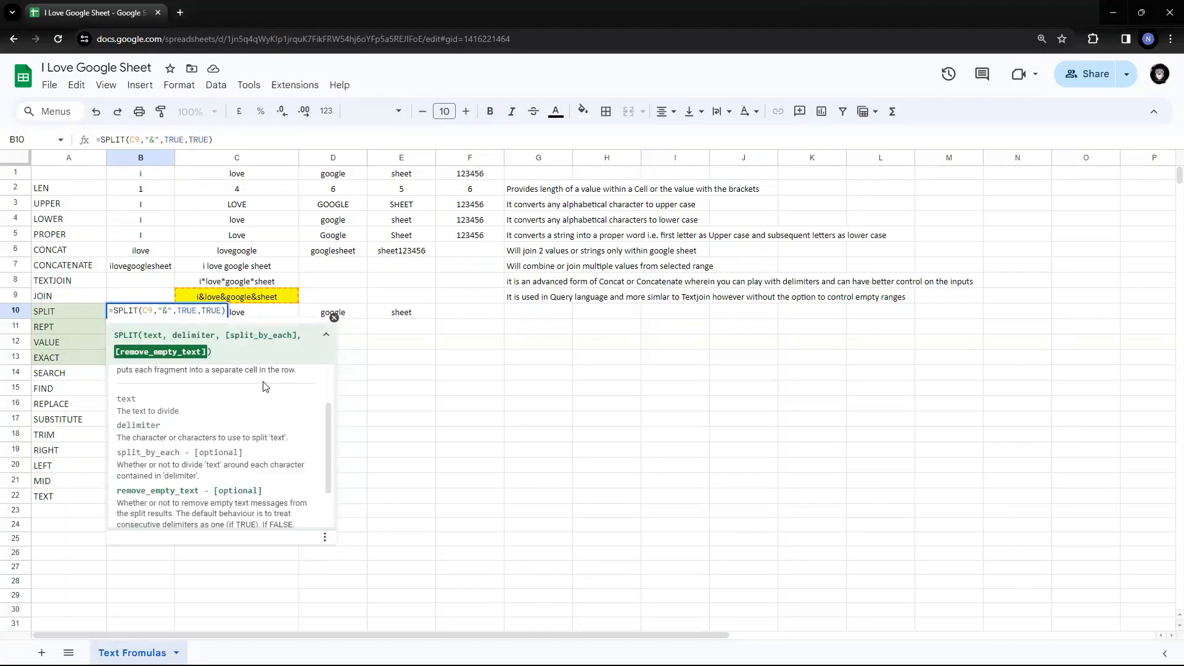
{"action": "key", "text": "Return"}
{"action": "key", "text": "Up"}
{"action": "key", "text": "Right"}
{"action": "key", "text": "Right"}
{"action": "key", "text": "Right"}
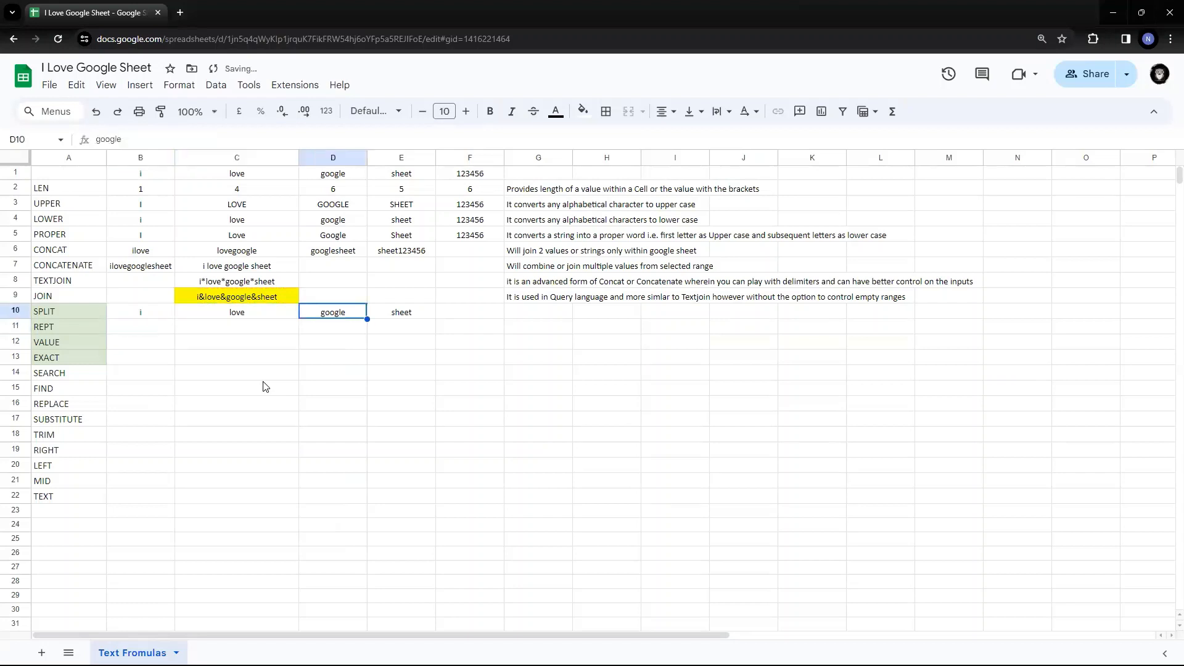
- Delete 'love' from C1 so C9 becomes i&&google&sheet
{"action": "key", "text": "Left"}
{"action": "key", "text": "Left"}
{"action": "key", "text": "Left"}
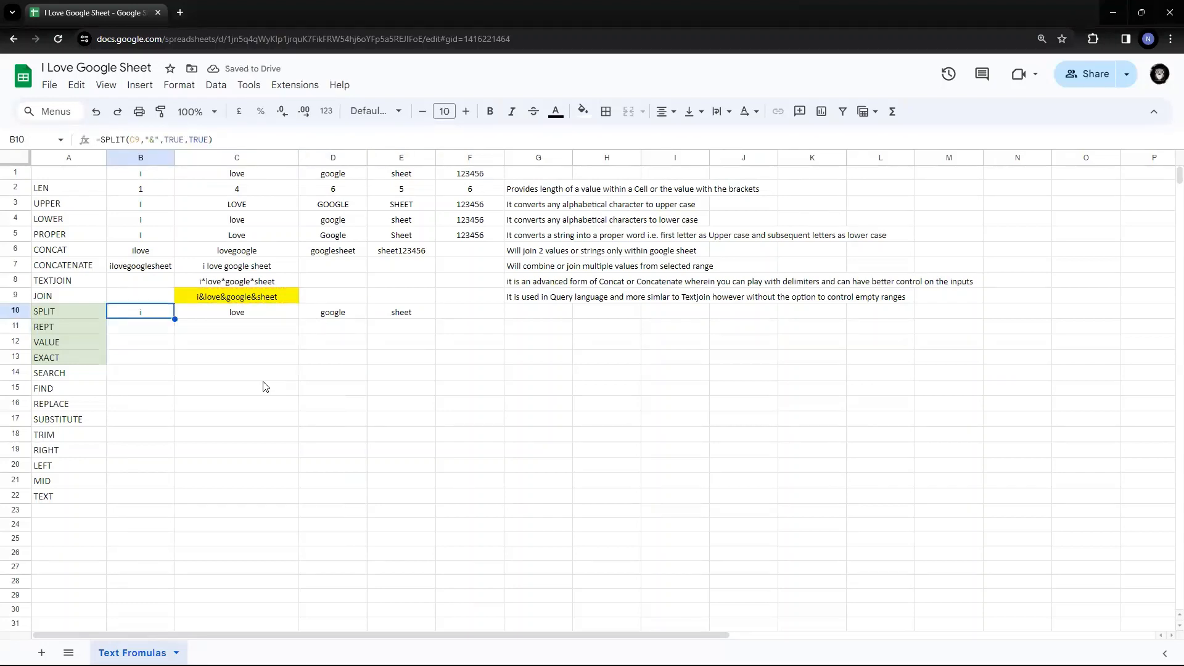
{"action": "left_click", "coordinate": [265, 178]}
{"action": "key", "text": "Delete"}
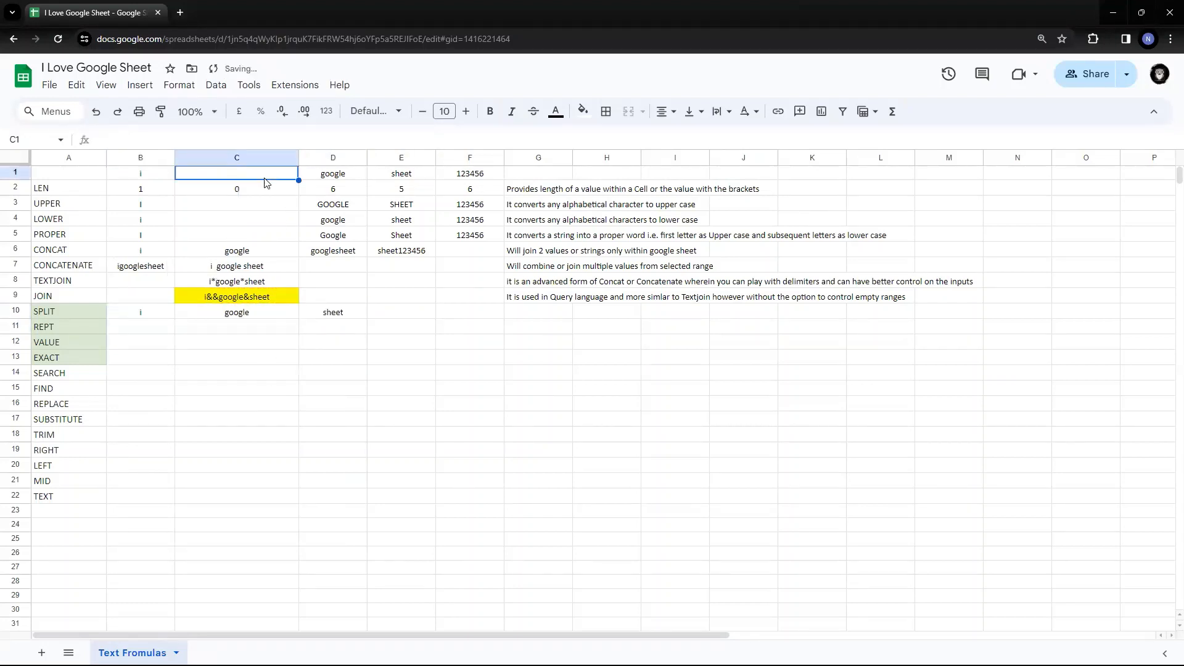
{"action": "key", "text": "Down"}
{"action": "key", "text": "Down"}
{"action": "key", "text": "Down"}
{"action": "key", "text": "Down"}
{"action": "key", "text": "Down"}
{"action": "key", "text": "Down"}
{"action": "key", "text": "Down"}
{"action": "key", "text": "Down"}
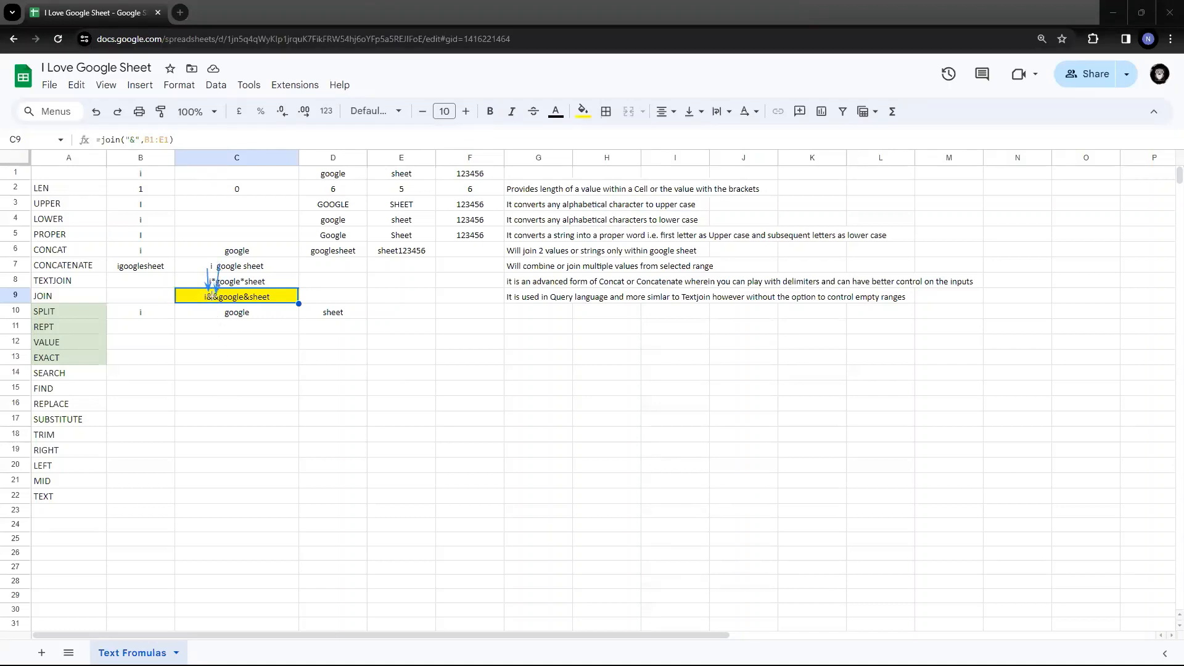
- Review B10's SPLIT arguments and the i, google, sheet results in B10:D10
{"action": "double_click", "coordinate": [143, 317]}
{"action": "key", "text": "Left"}
{"action": "key", "text": "Left"}
{"action": "key", "text": "Left"}
{"action": "key", "text": "Left"}
{"action": "key", "text": "Left"}
{"action": "key", "text": "Left"}
{"action": "key", "text": "Left"}
{"action": "key", "text": "Left"}
{"action": "key", "text": "Left"}
{"action": "key", "text": "Left"}
{"action": "key", "text": "Left"}
{"action": "key", "text": "Left"}
{"action": "key", "text": "Left"}
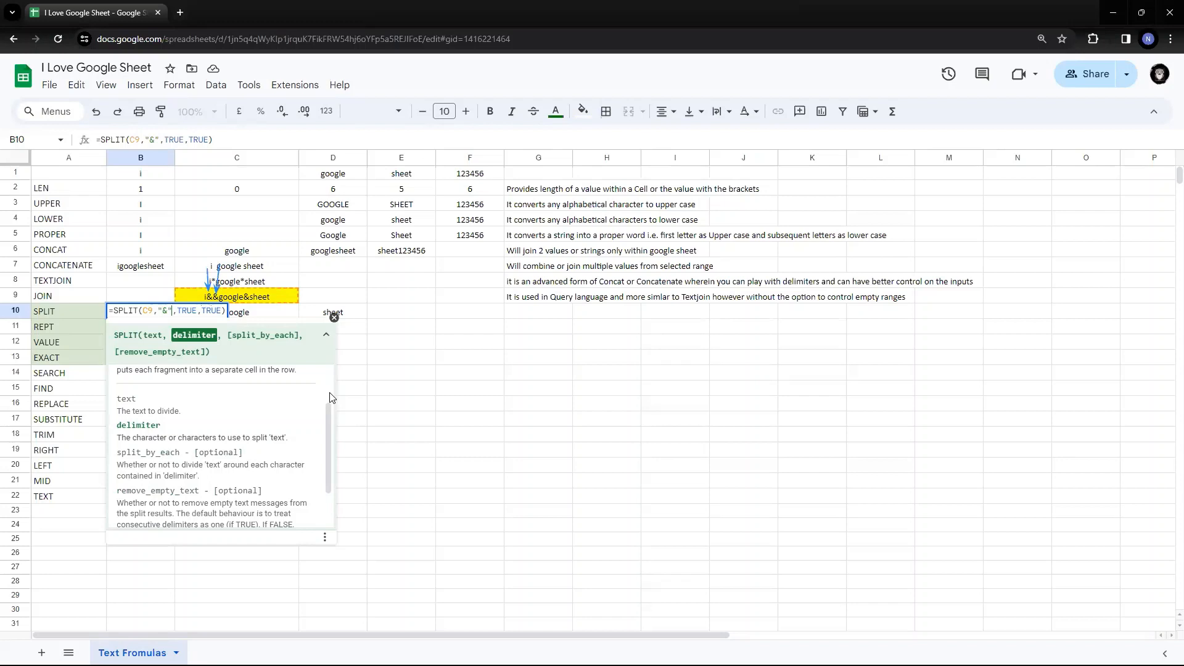
{"action": "key", "text": "Right"}
{"action": "key", "text": "Right"}
{"action": "key", "text": "Right"}
{"action": "key", "text": "Right"}
{"action": "key", "text": "shift+Right"}
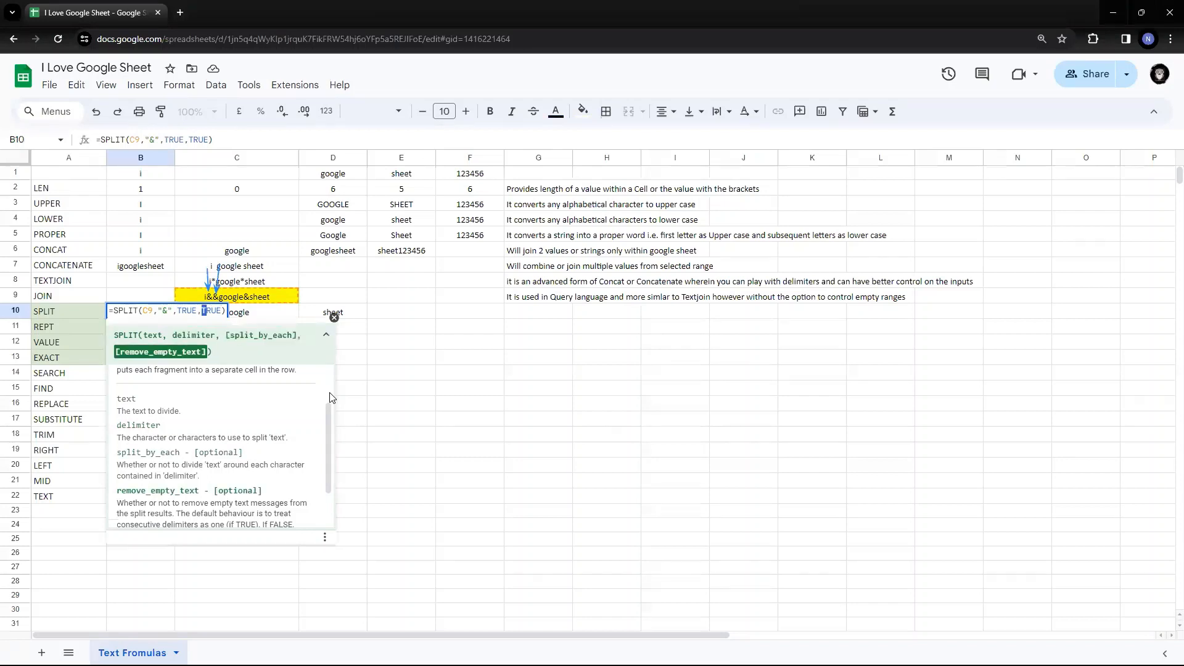
{"action": "key", "text": "shift+Right"}
{"action": "key", "text": "shift+Right"}
{"action": "key", "text": "shift+Right"}
{"action": "key", "text": "Escape"}
{"action": "key", "text": "Right"}
{"action": "key", "text": "Right"}
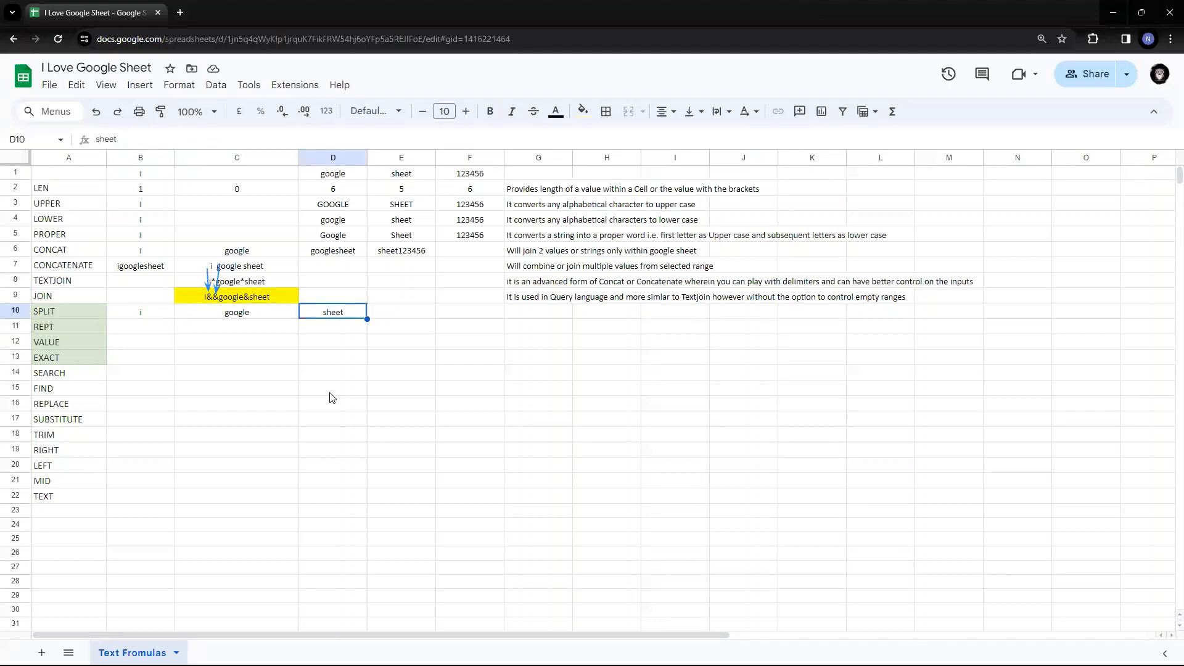
{"action": "key", "text": "Left"}
{"action": "key", "text": "Left"}
{"action": "key", "text": "shift+Right"}
{"action": "key", "text": "shift+Right"}
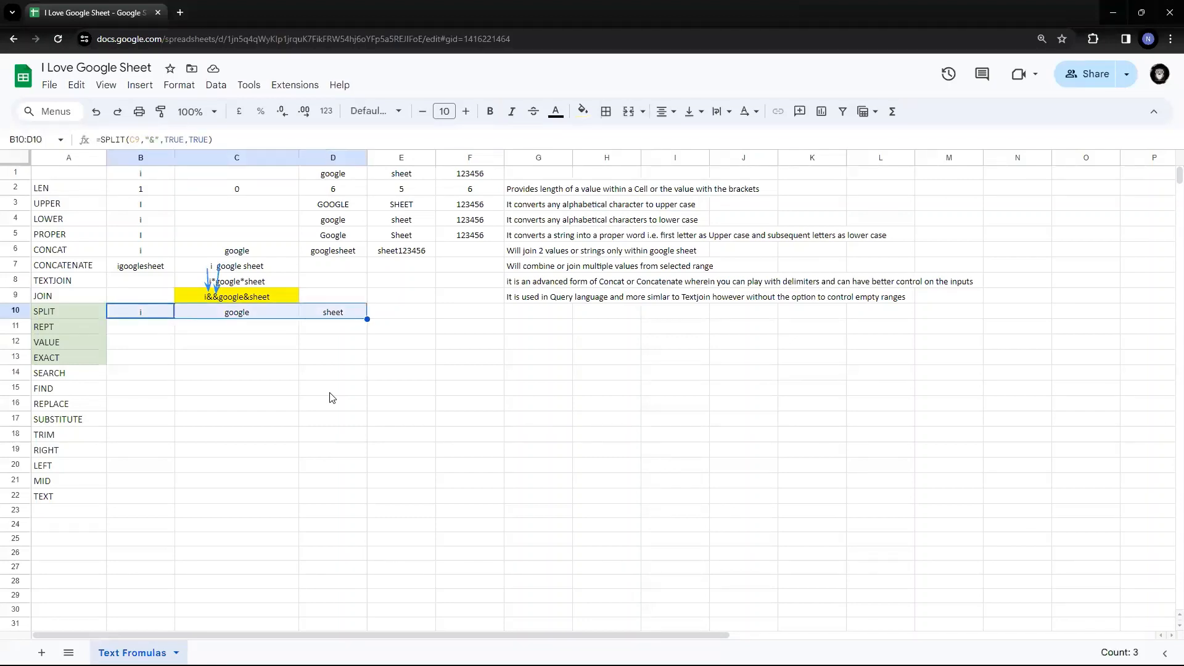
{"action": "key", "text": "shift+Left"}
{"action": "key", "text": "shift+Left"}
- Change B10 to =SPLIT(C9,"&",TRUE,FALSE), leaving C10 blank between i and google
{"action": "key", "text": "Return"}
{"action": "key", "text": "Left"}
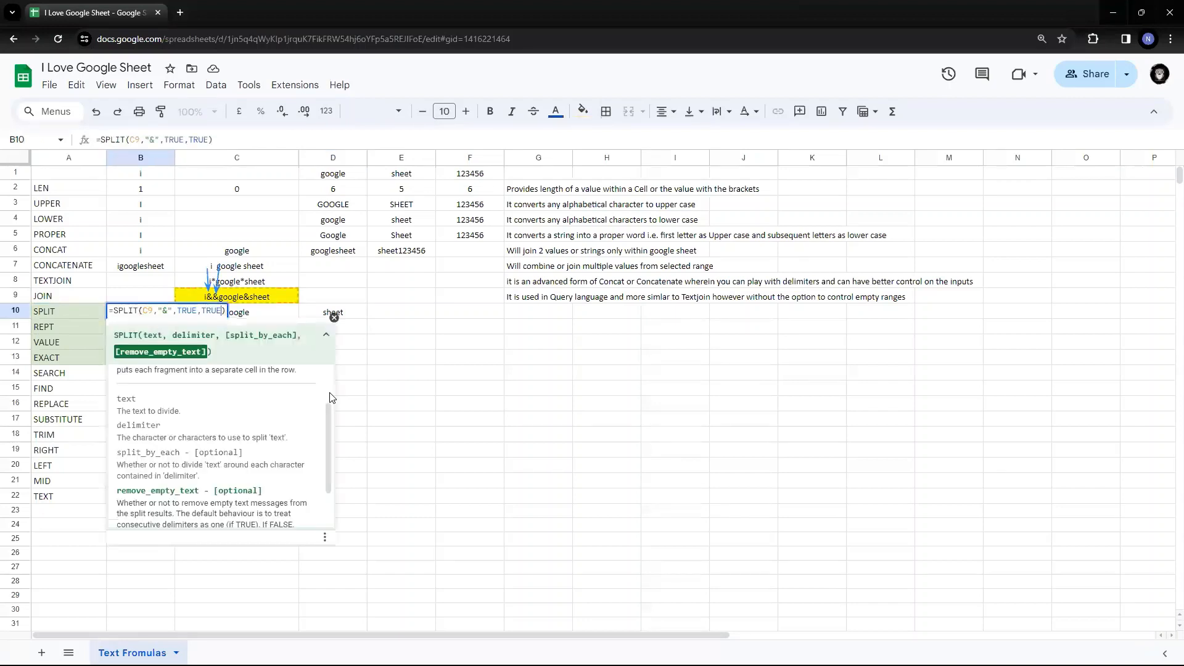
{"action": "key", "text": "BackSpace"}
{"action": "key", "text": "BackSpace"}
{"action": "key", "text": "BackSpace"}
{"action": "key", "text": "BackSpace"}
{"action": "type", "text": "FALSE"}
{"action": "key", "text": "Return"}
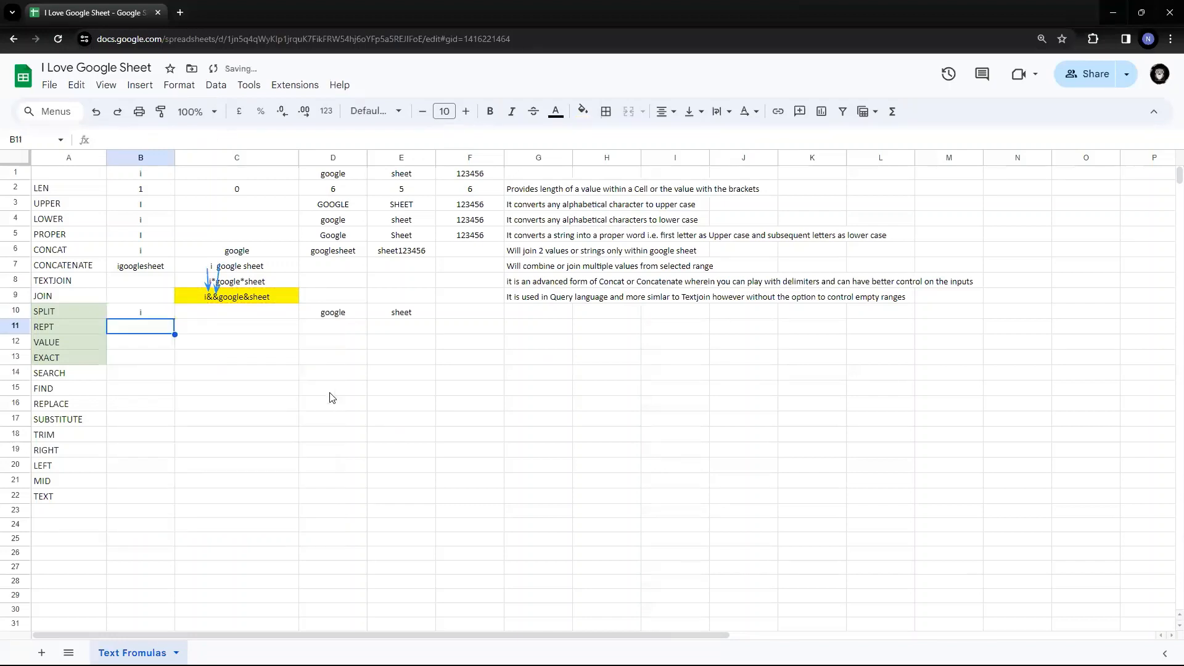
{"action": "key", "text": "Up"}
{"action": "key", "text": "Right"}
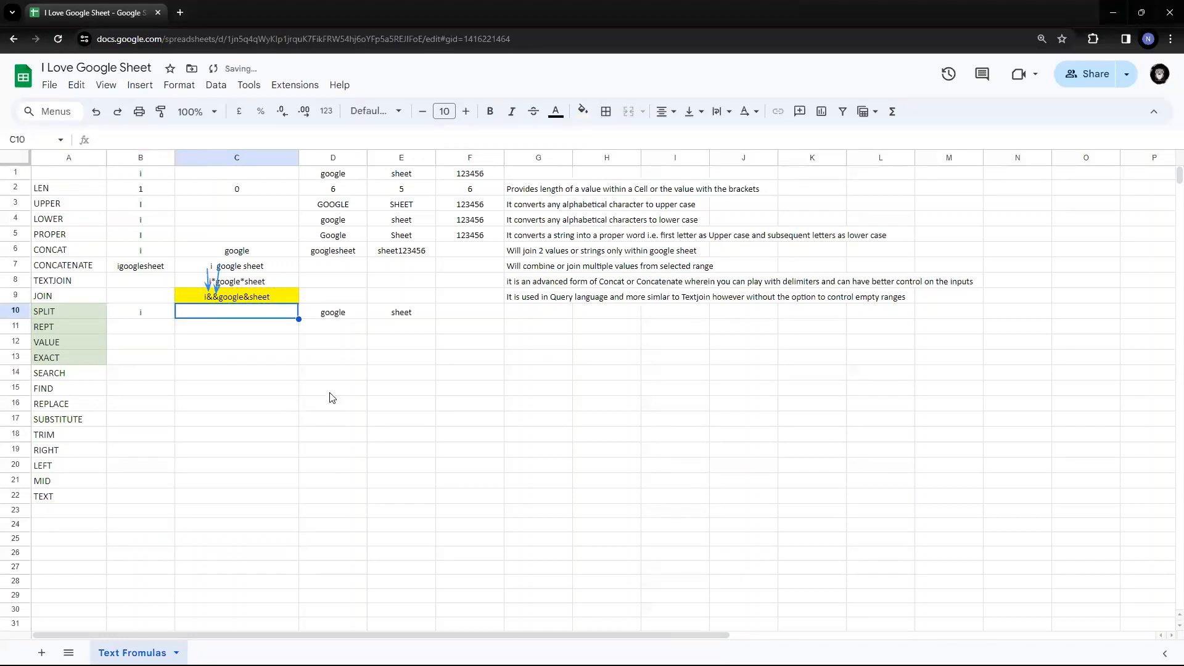
{"action": "key", "text": "Left"}
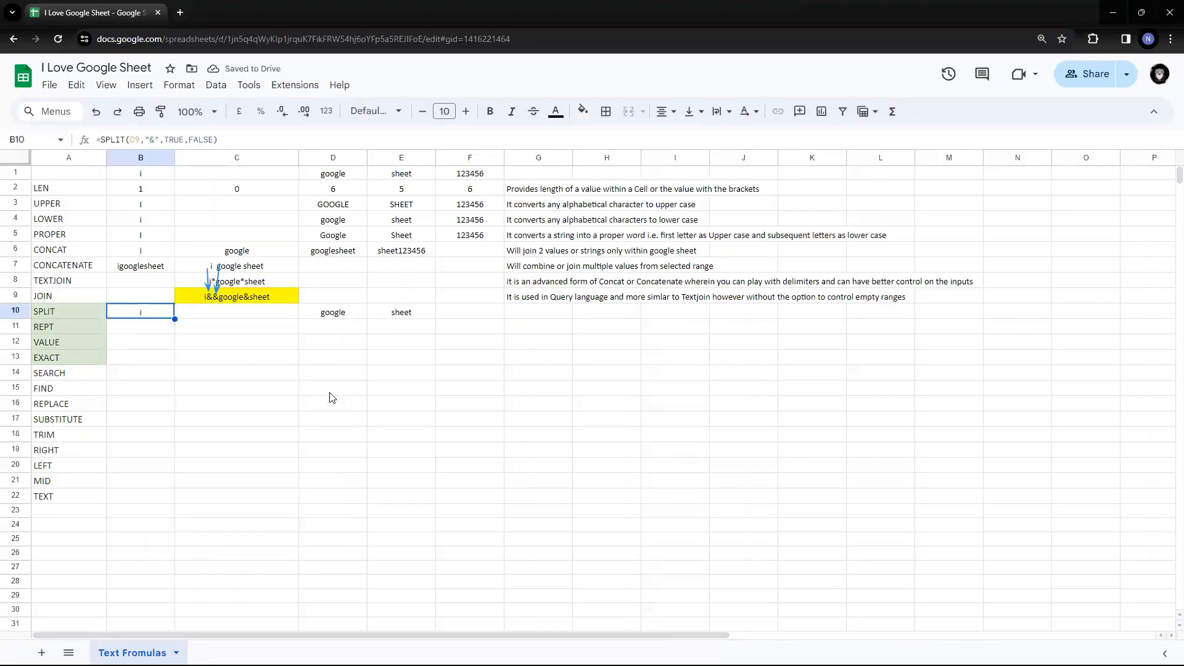
{"action": "key", "text": "Right"}
{"action": "key", "text": "Left"}
{"action": "key", "text": "Right"}
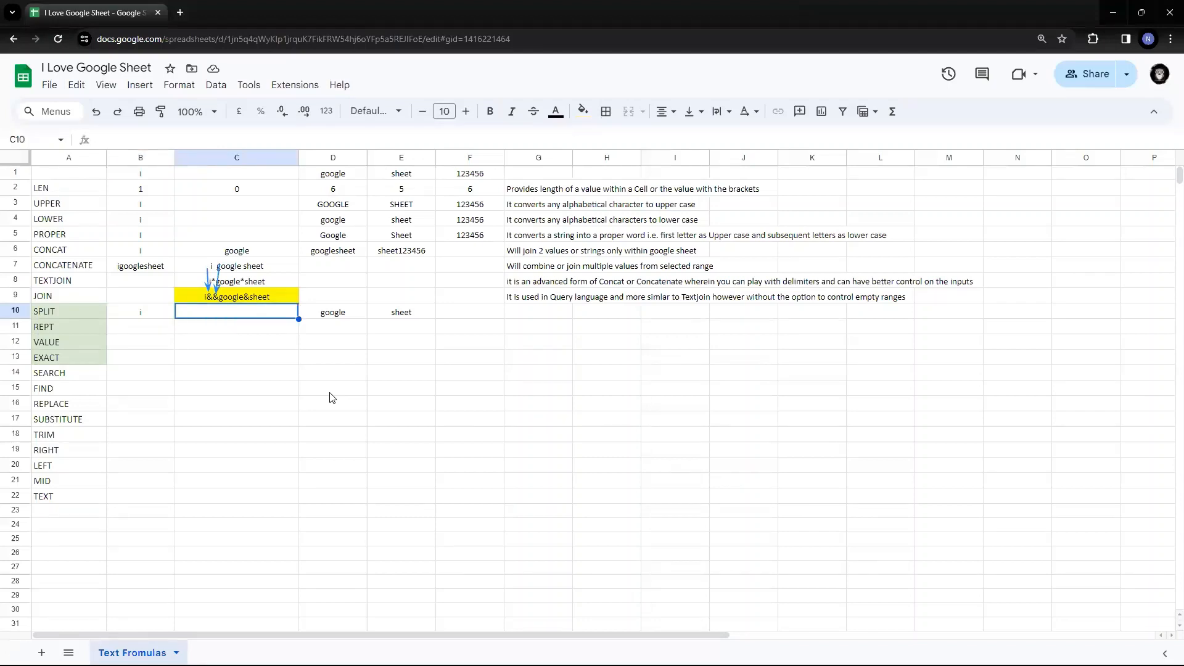
{"action": "key", "text": "Left"}
{"action": "key", "text": "shift+Right"}
{"action": "key", "text": "shift+Right"}
{"action": "key", "text": "shift+Right"}
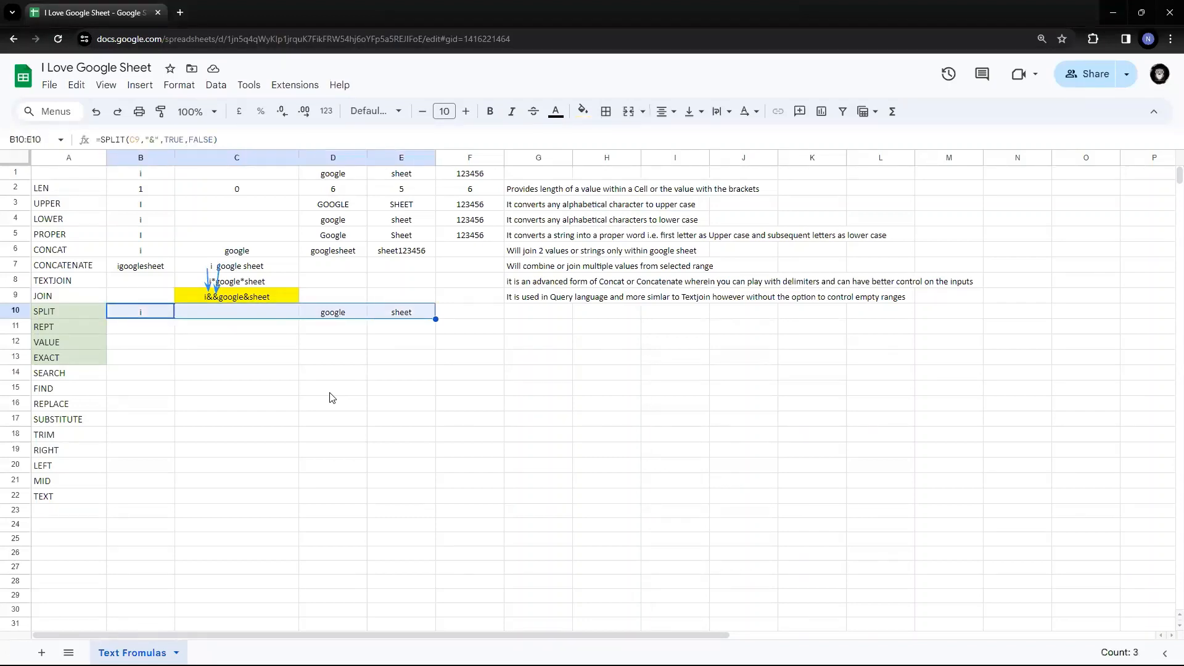
{"action": "key", "text": "Left"}
{"action": "key", "text": "Right"}
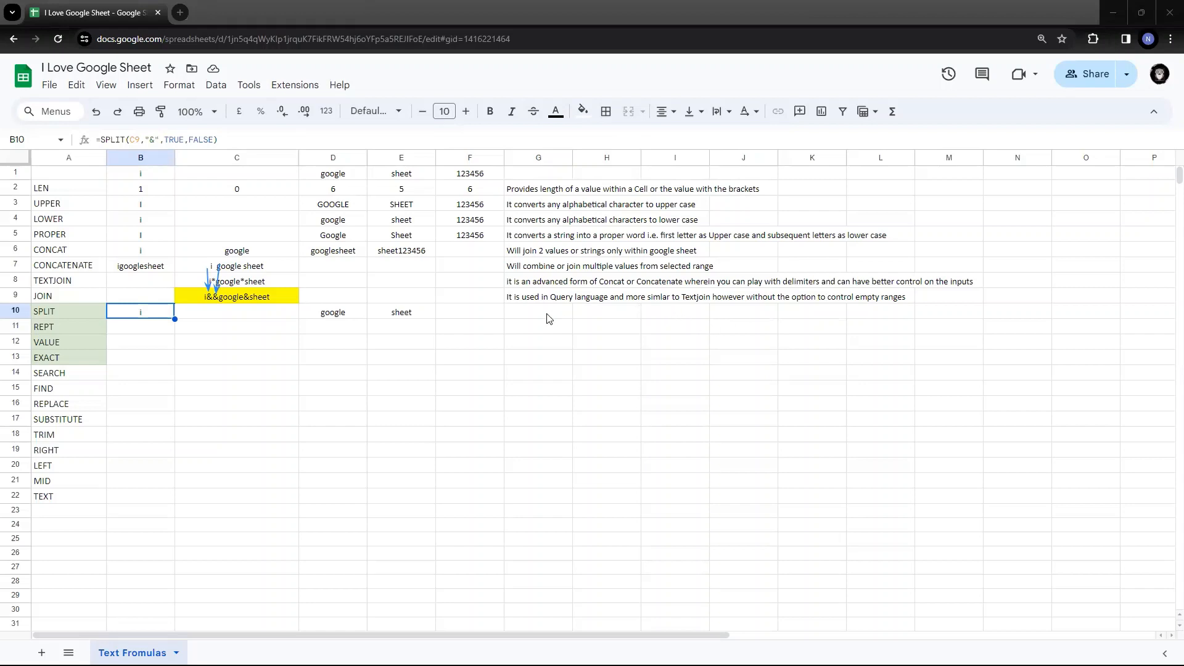
- Paste the SPLIT description (divides text around a character or string into row cells) into G10, then move to G12
{"action": "type", "text": "Divides text around a specified character or string and puts each fragment into a separate cell in the row"}
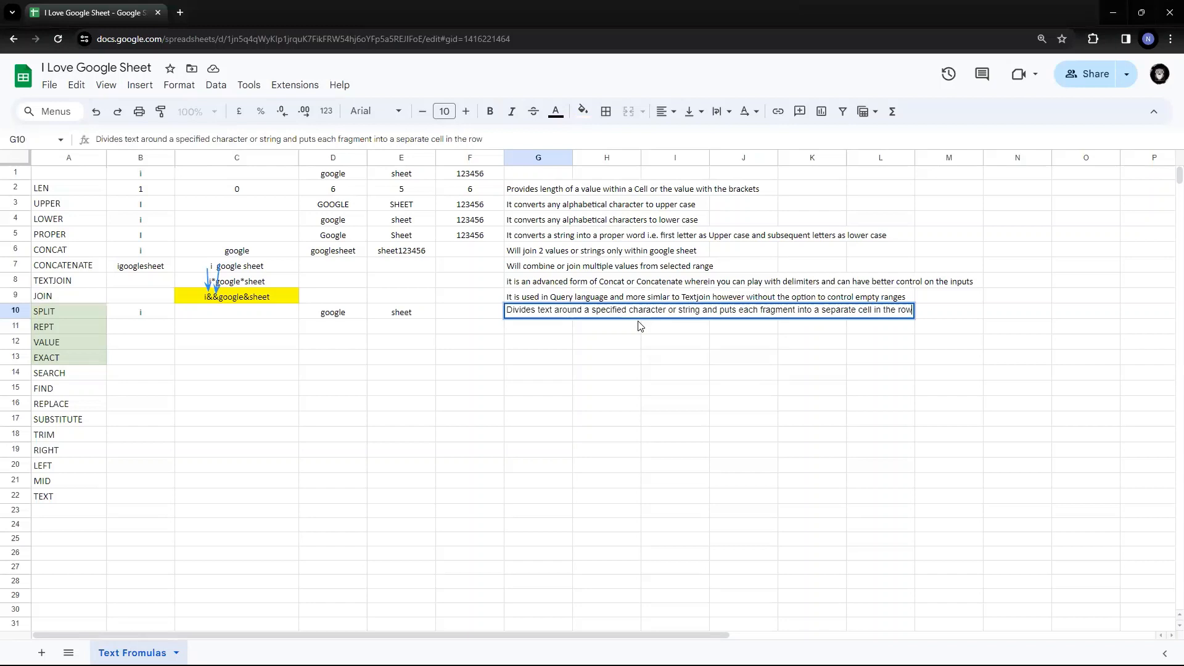
{"action": "key", "text": "Return"}
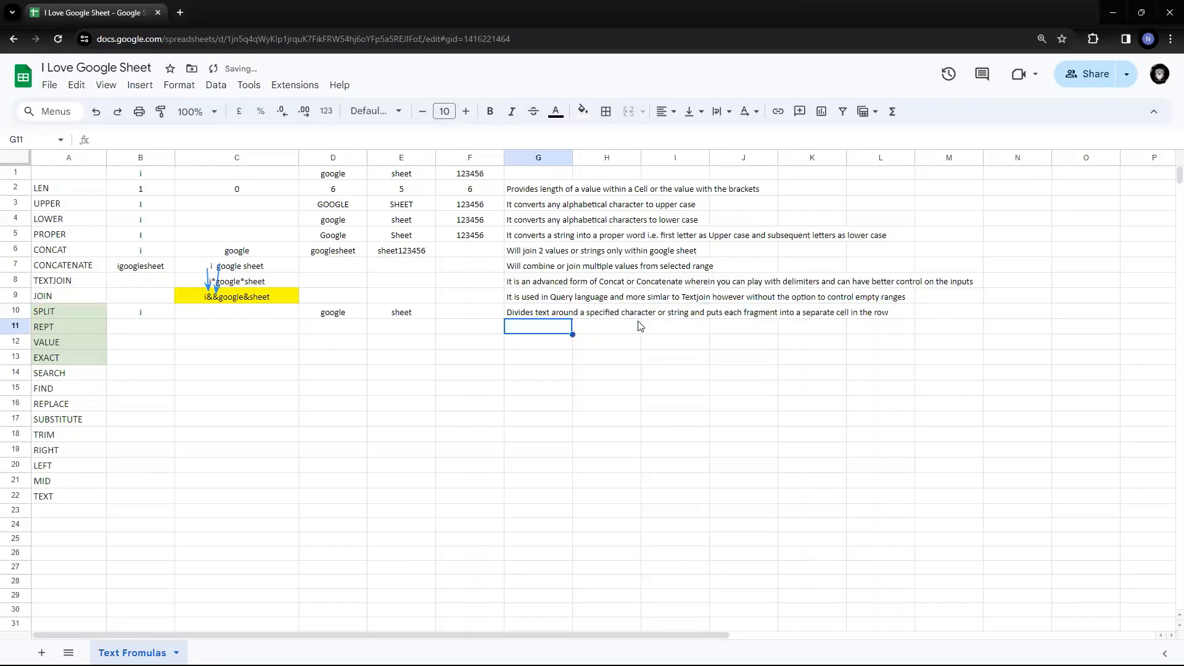
{"action": "key", "text": "Up"}
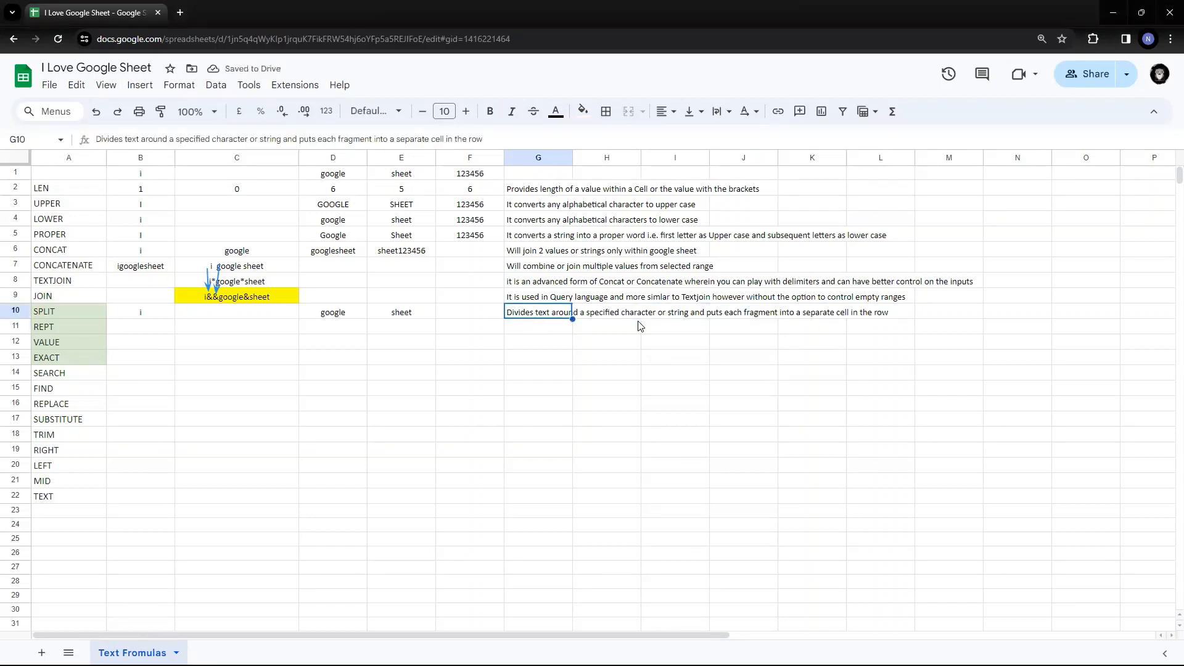
{"action": "key", "text": "Left"}
{"action": "key", "text": "Left"}
{"action": "key", "text": "Left"}
{"action": "key", "text": "Right"}
{"action": "key", "text": "Right"}
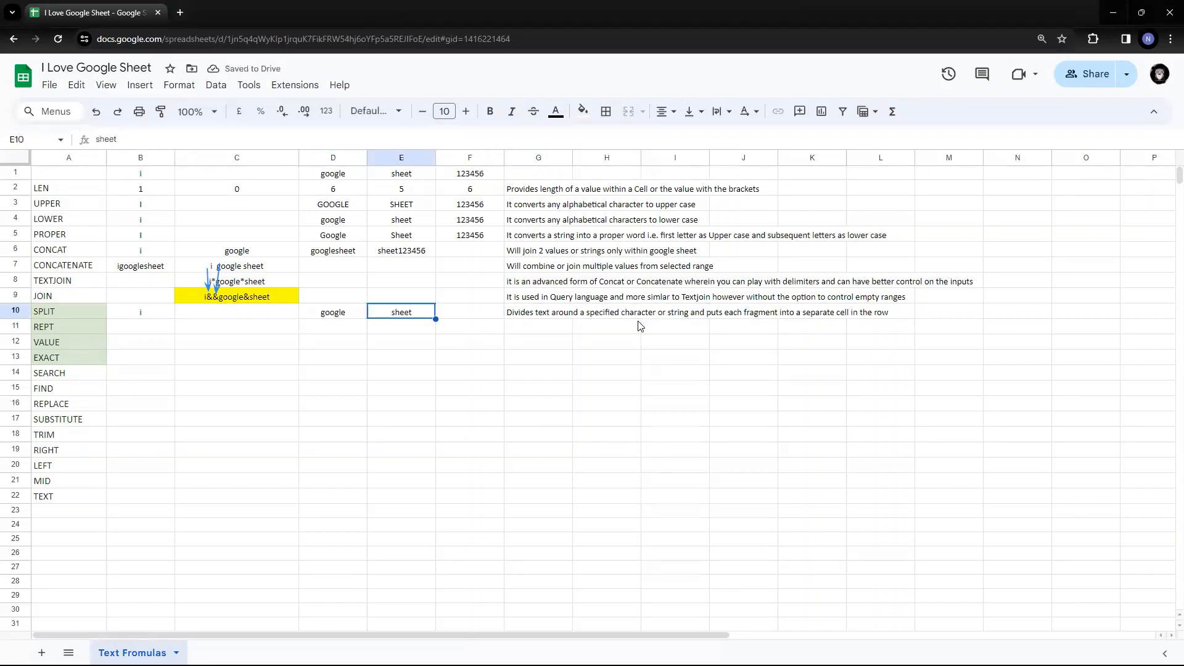
{"action": "key", "text": "Down"}
{"action": "key", "text": "Down"}
{"action": "key", "text": "Right"}
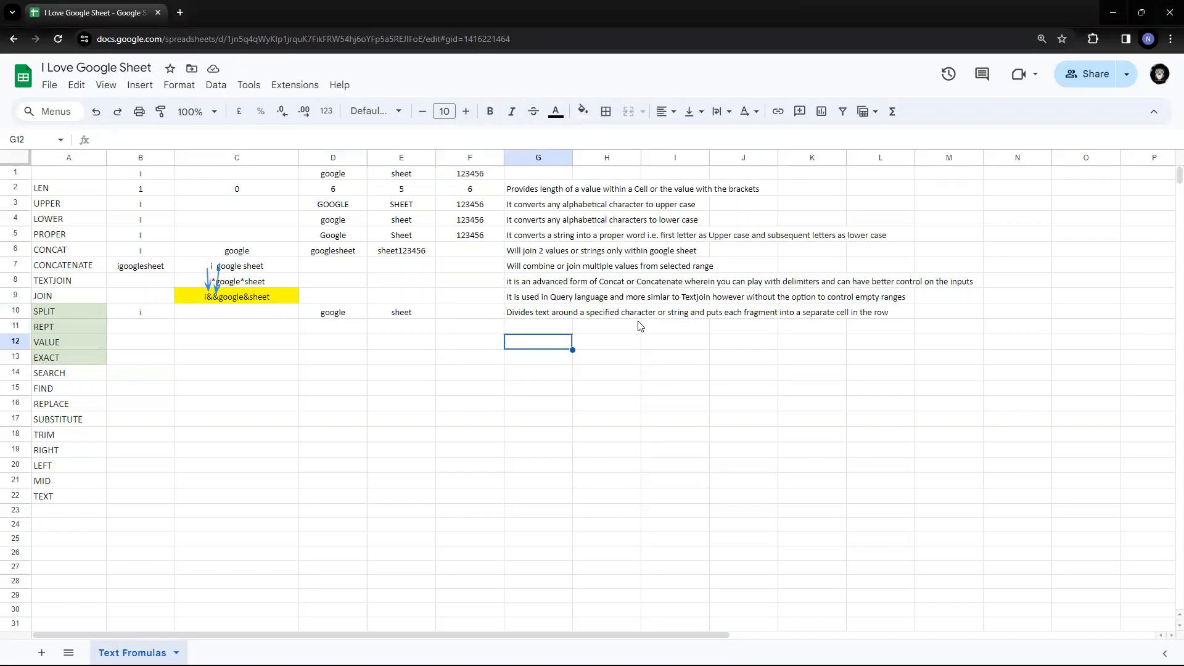
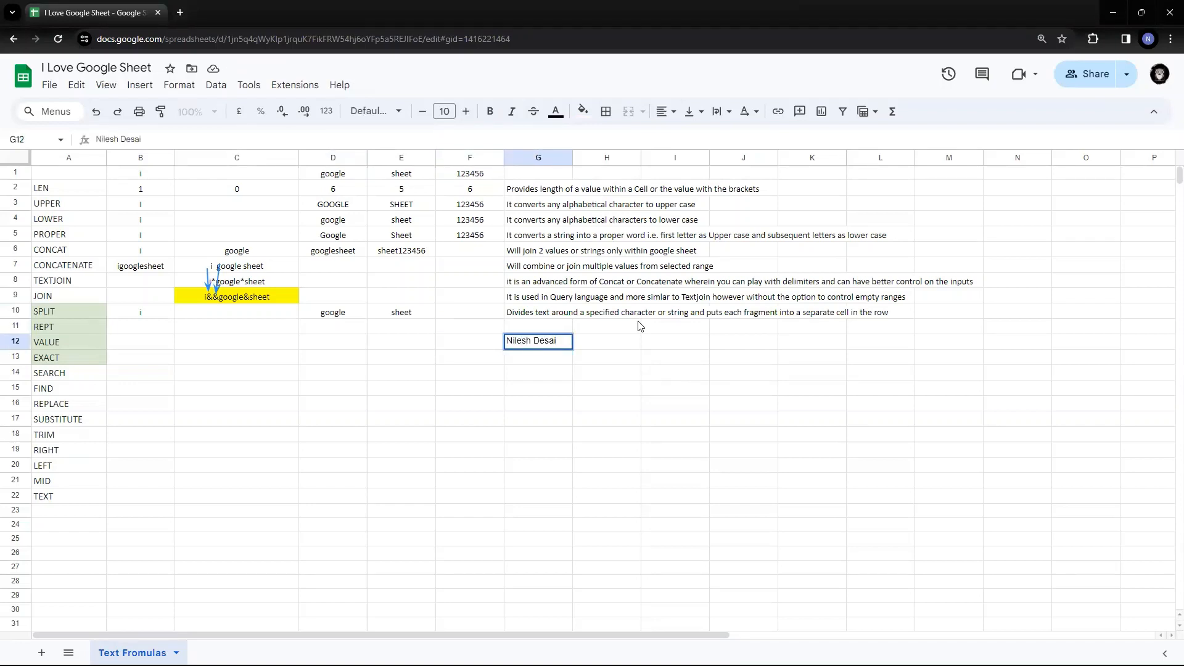
{"action": "key", "text": "Return"}
{"action": "key", "text": "Right"}
{"action": "key", "text": "Up"}
{"action": "key", "text": "Left"}
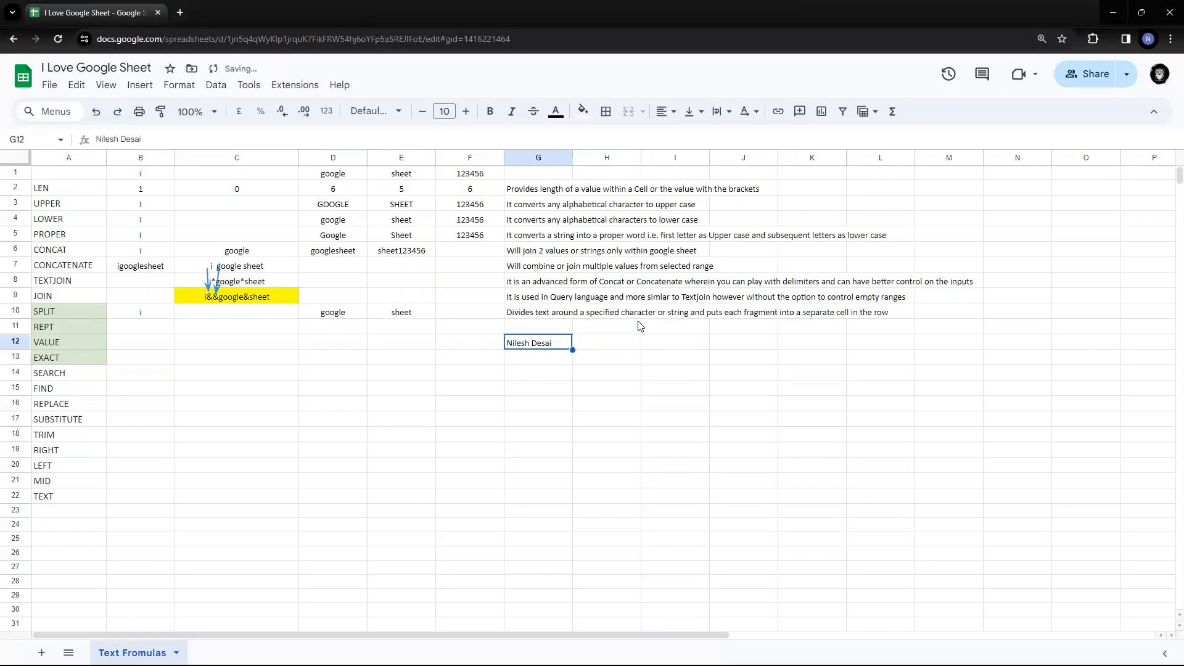
{"action": "key", "text": "Right"}
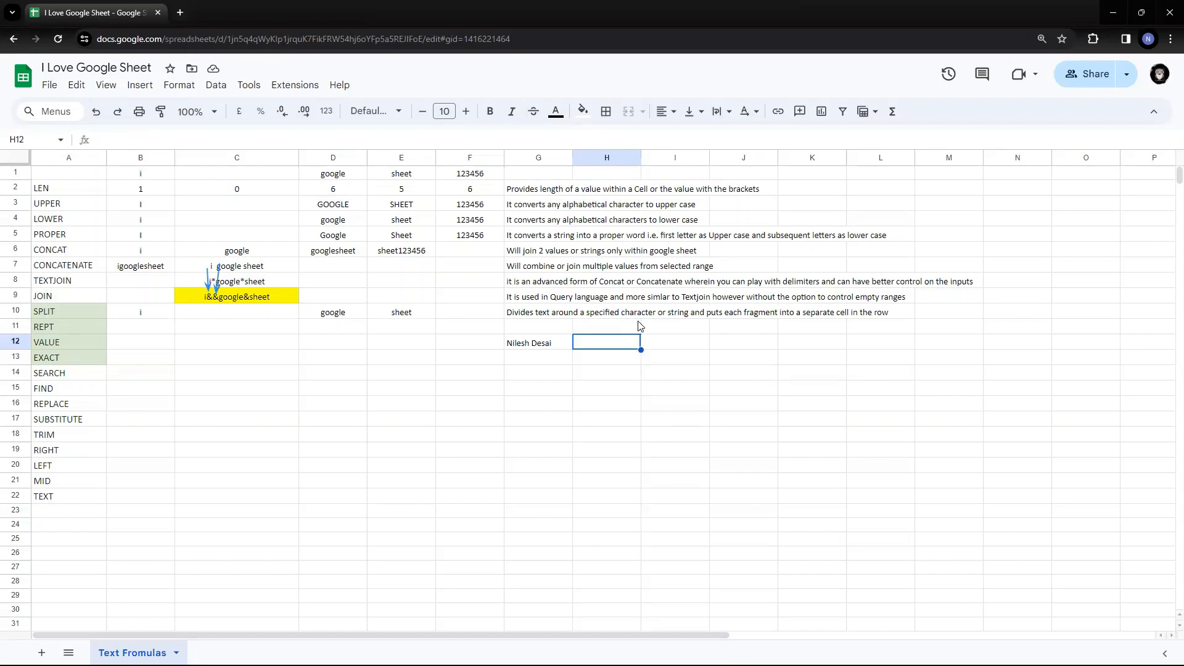
{"action": "type", "text": "=split"}
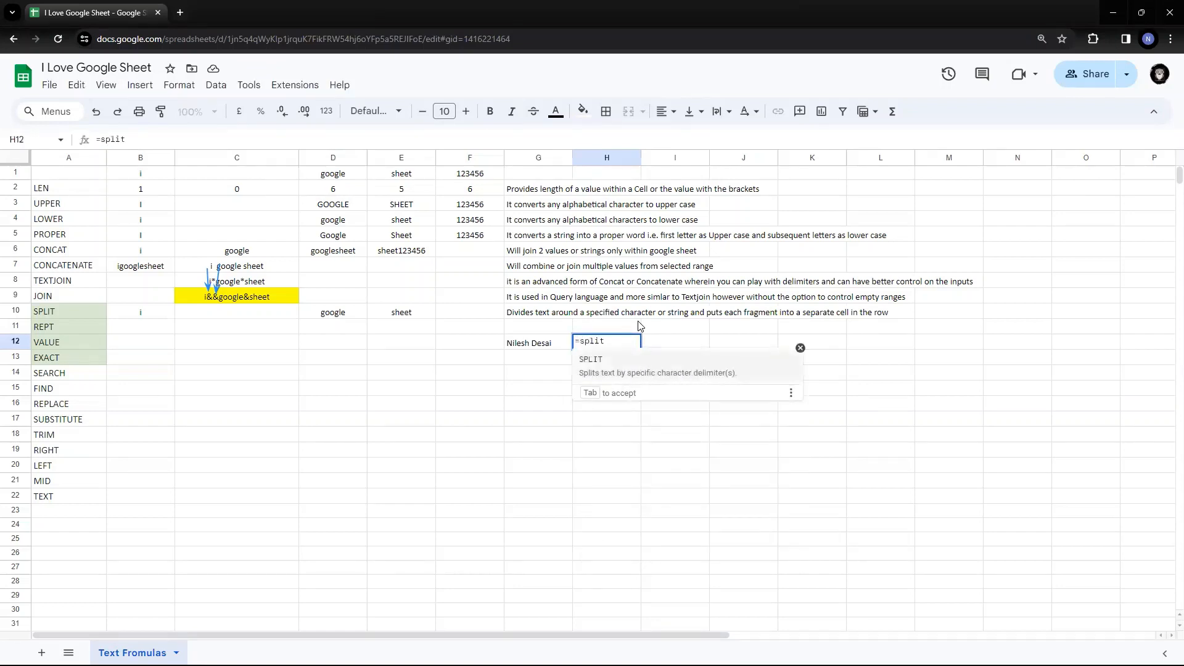
{"action": "type", "text": "("}
{"action": "key", "text": "Left"}
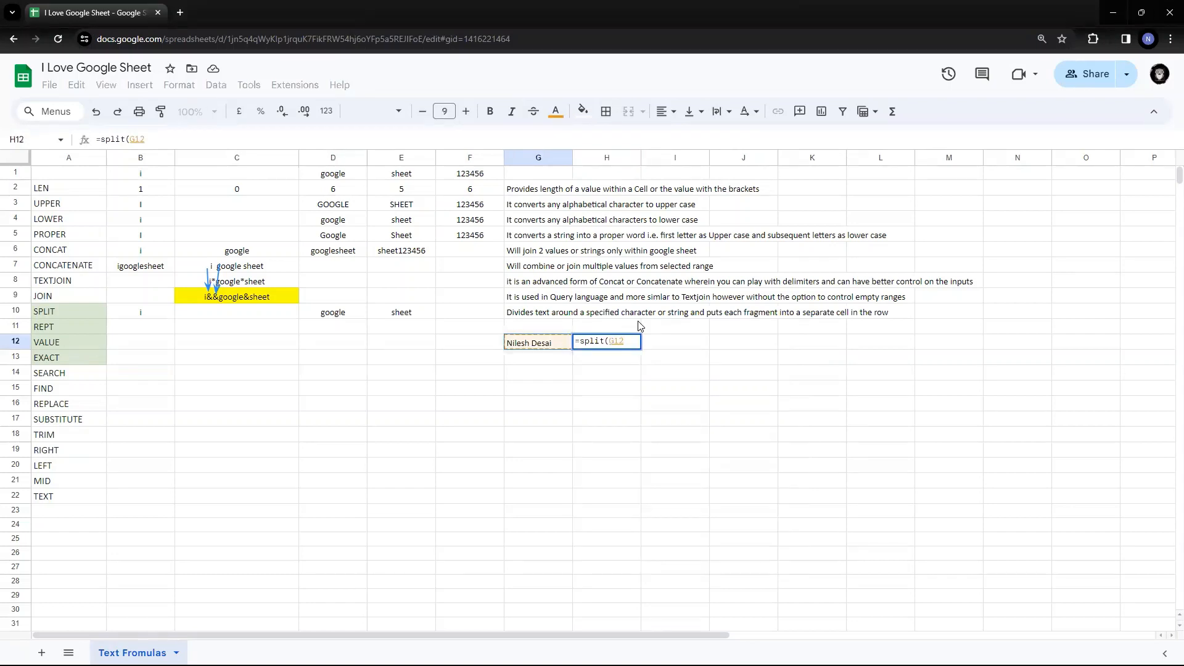
{"action": "type", "text": ",\""}
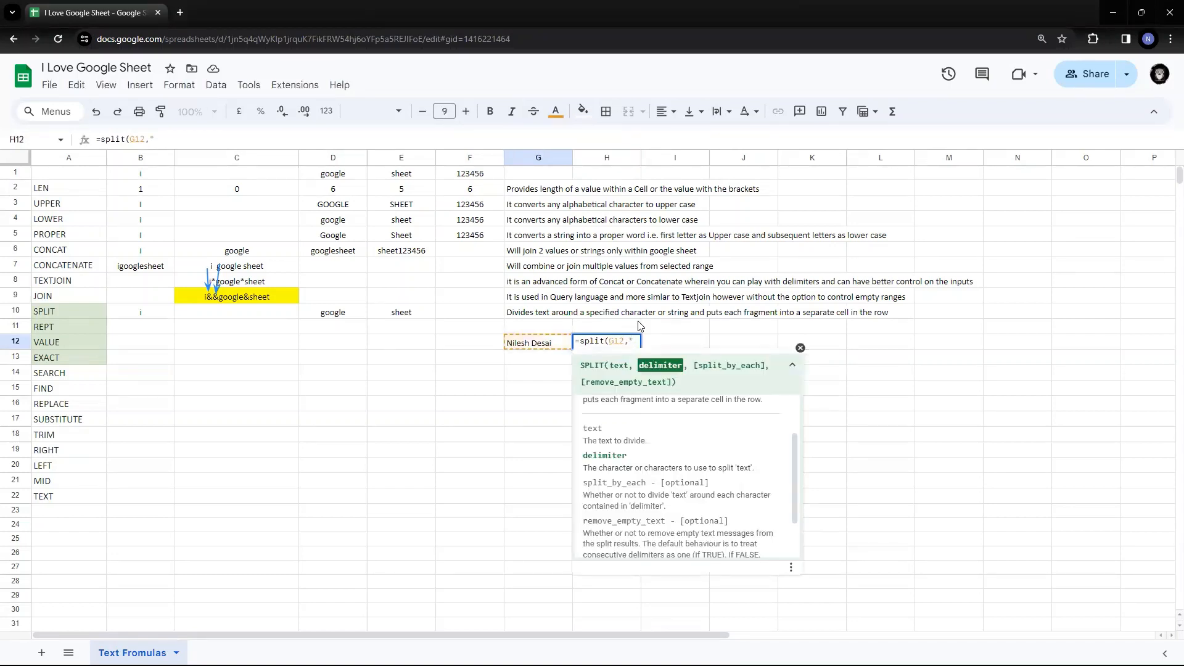
{"action": "type", "text": " \")"}
{"action": "key", "text": "Return"}
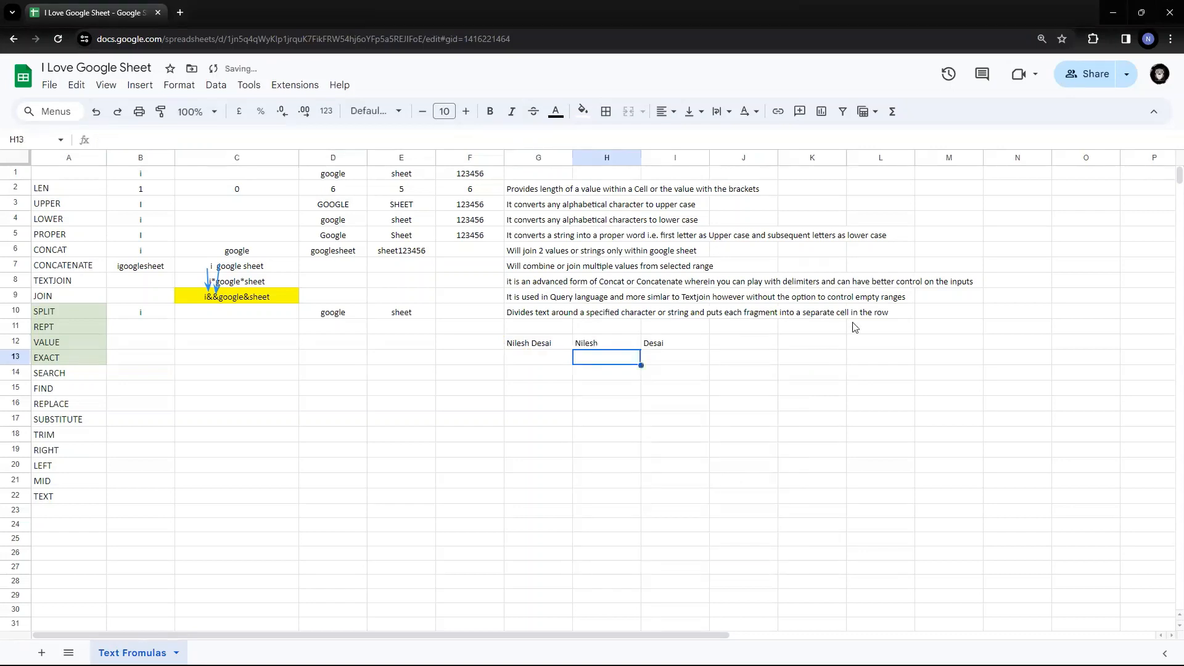
{"action": "key", "text": "Up"}
{"action": "key", "text": "shift+Right"}
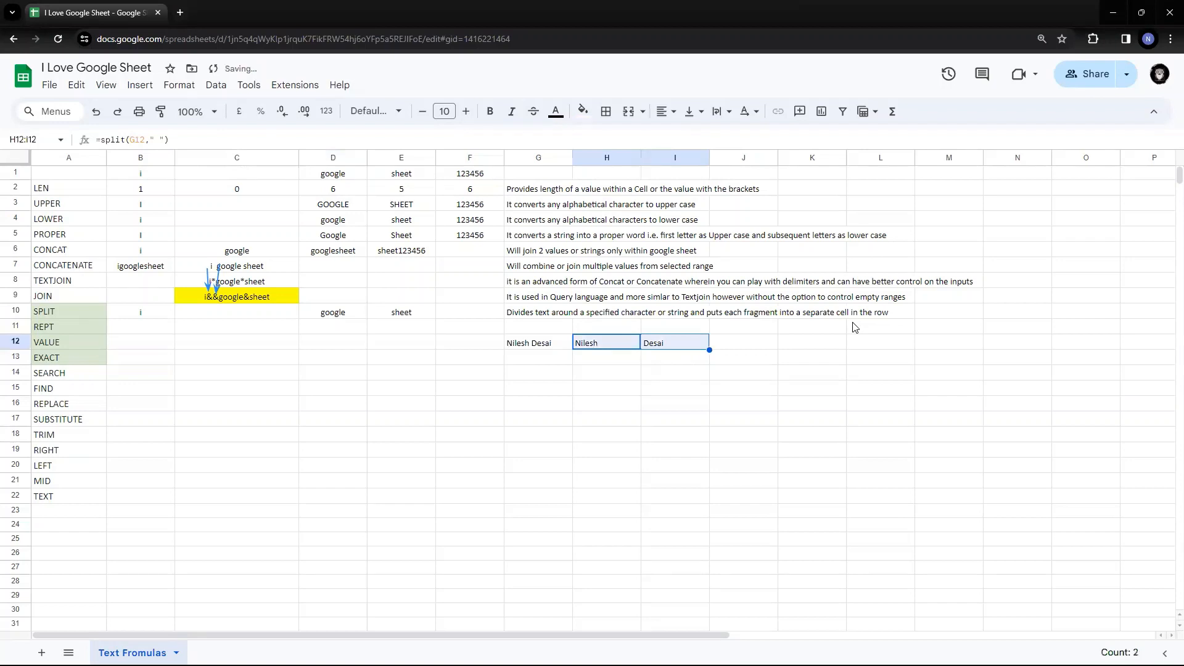
{"action": "key", "text": "Left"}
{"action": "key", "text": "shift+Right"}
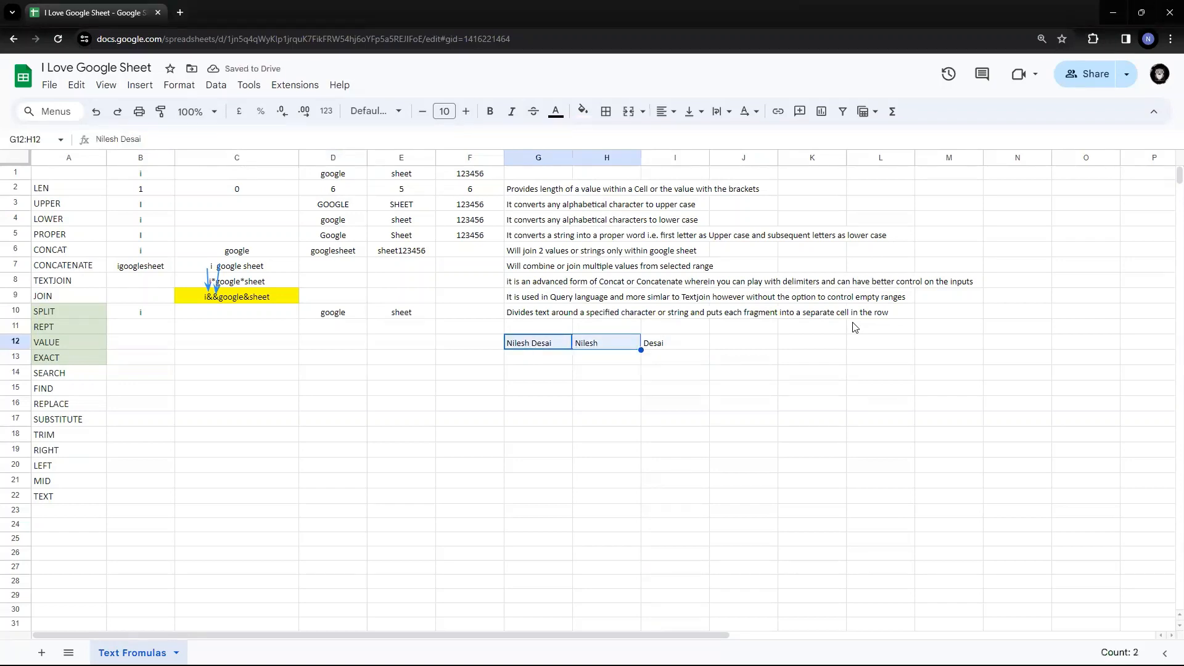
{"action": "key", "text": "shift+Right"}
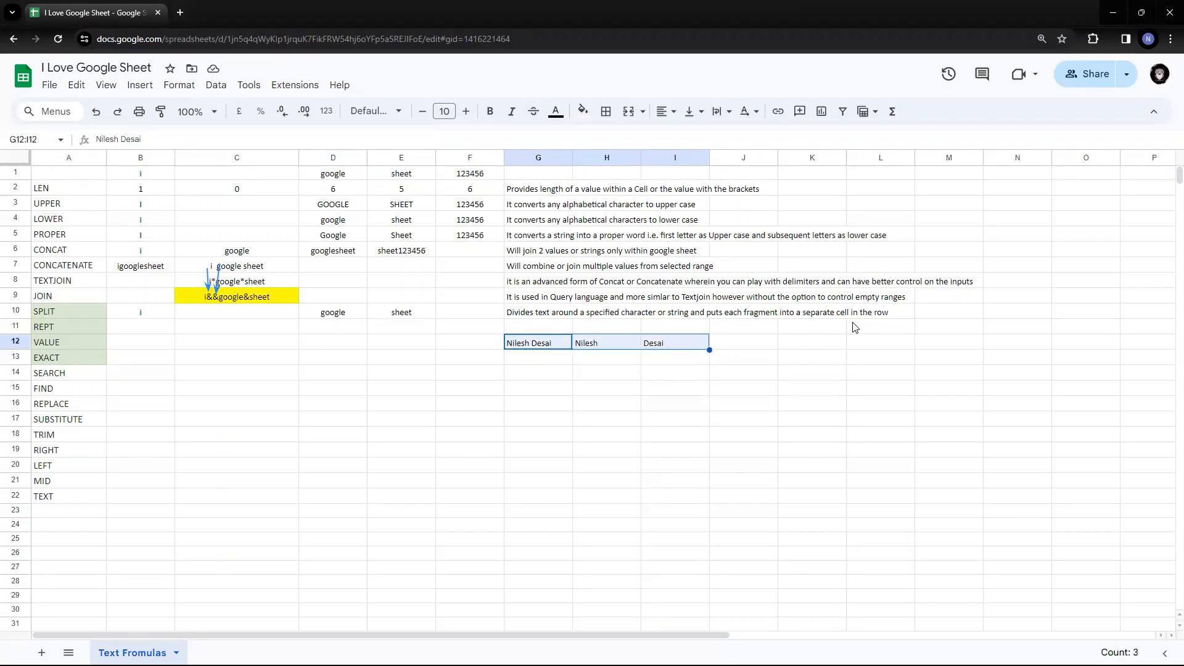
{"action": "key", "text": "Delete"}
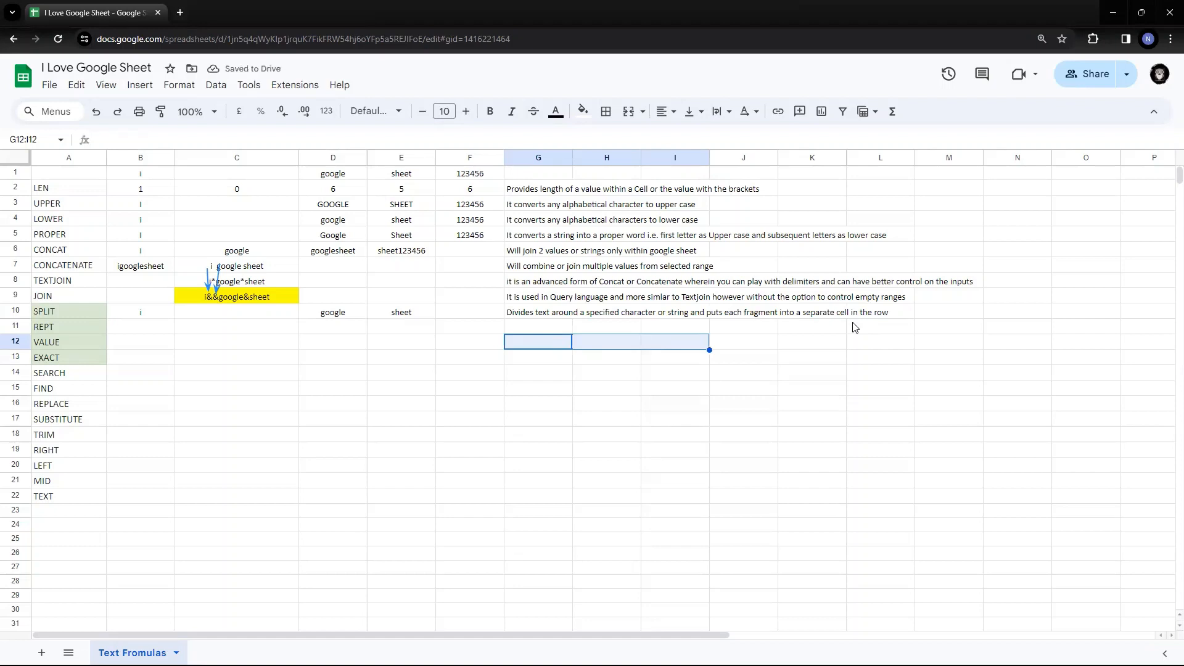
{"action": "key", "text": "Left"}
{"action": "key", "text": "Right"}
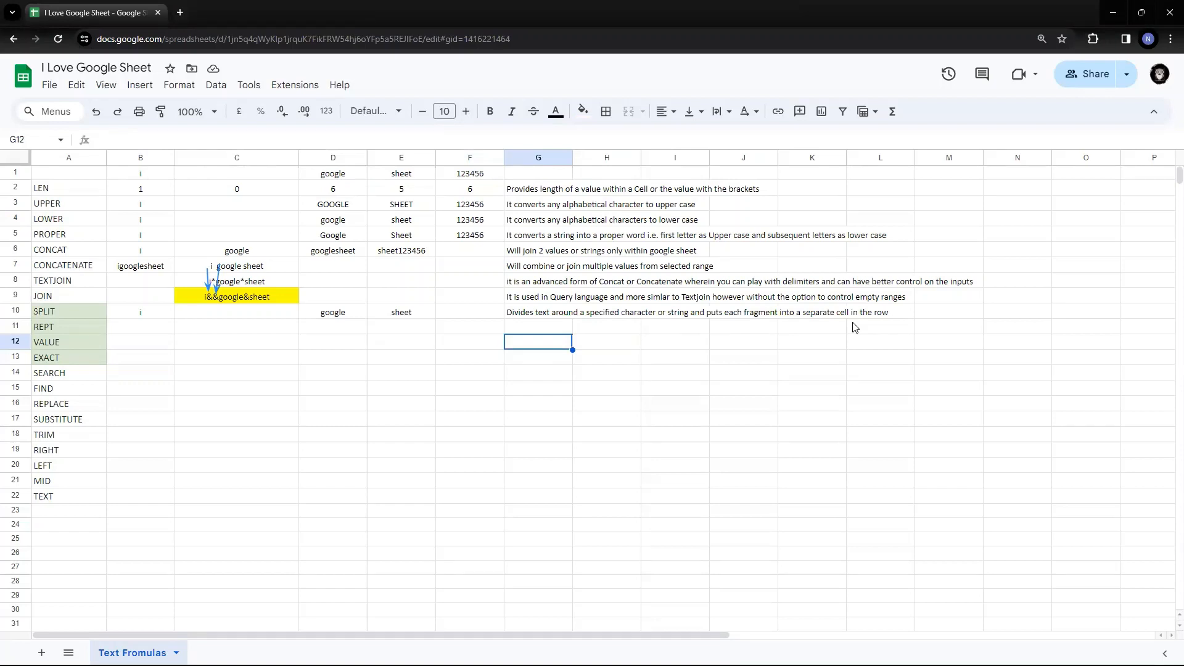
{"action": "key", "text": "Up"}
{"action": "key", "text": "Left"}
{"action": "key", "text": "Left"}
{"action": "key", "text": "Left"}
{"action": "key", "text": "Left"}
{"action": "key", "text": "Left"}
- Enter love into cell C1 so the dependent formulas recalculate
{"action": "key", "text": "Up"}
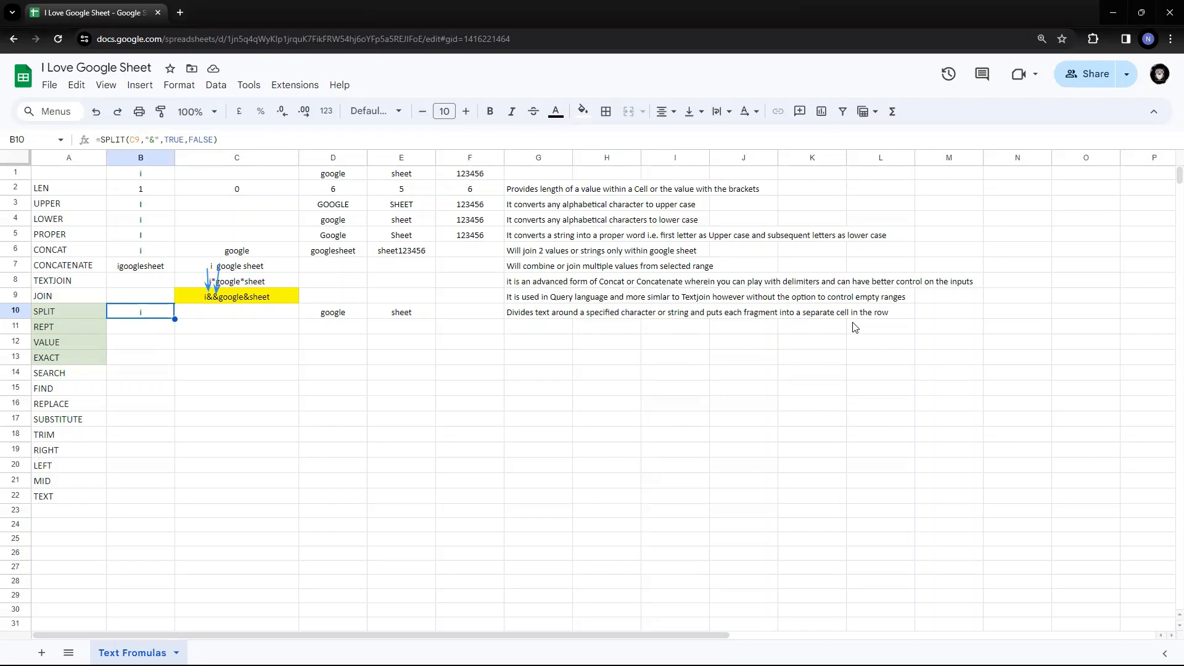
{"action": "key", "text": "Up"}
{"action": "key", "text": "Up"}
{"action": "key", "text": "Up"}
{"action": "key", "text": "Up"}
{"action": "key", "text": "Up"}
{"action": "key", "text": "Up"}
{"action": "key", "text": "Up"}
{"action": "key", "text": "Up"}
{"action": "key", "text": "Up"}
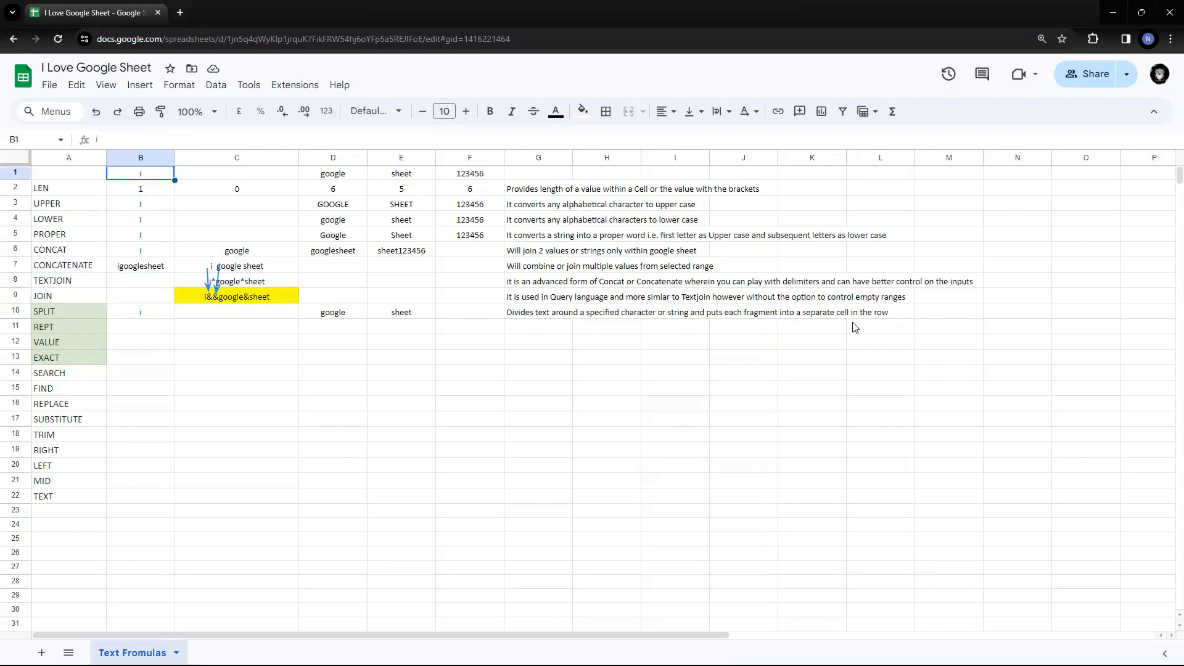
{"action": "key", "text": "Right"}
{"action": "key", "text": "Return"}
{"action": "type", "text": "love"}
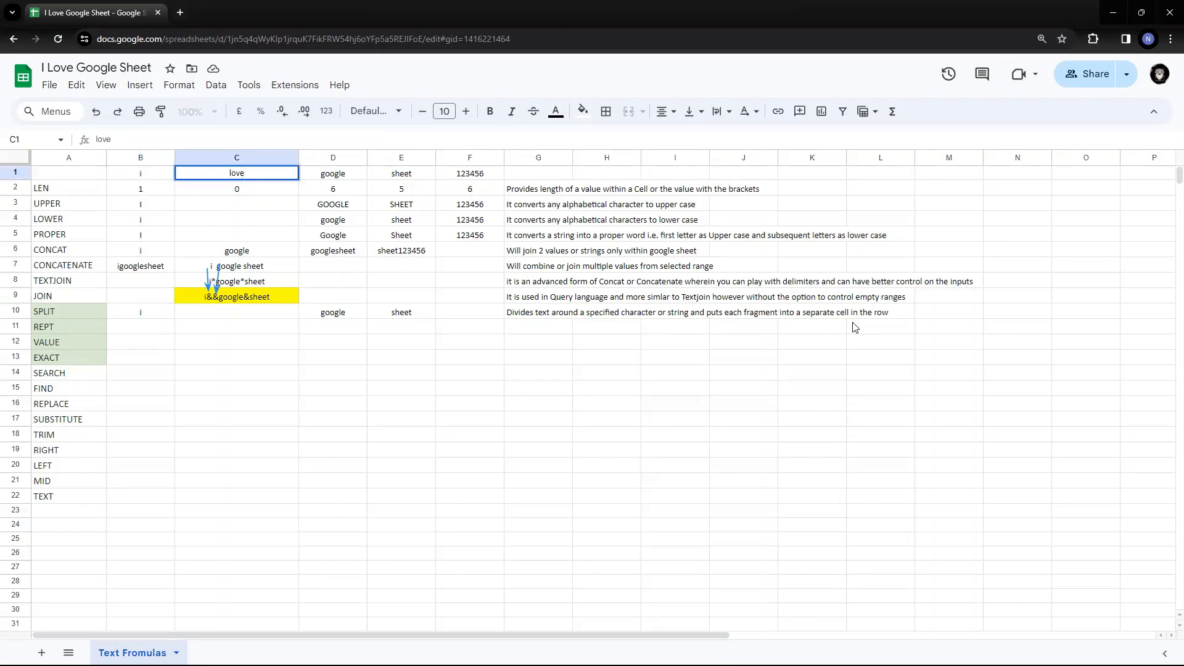
{"action": "key", "text": "Return"}
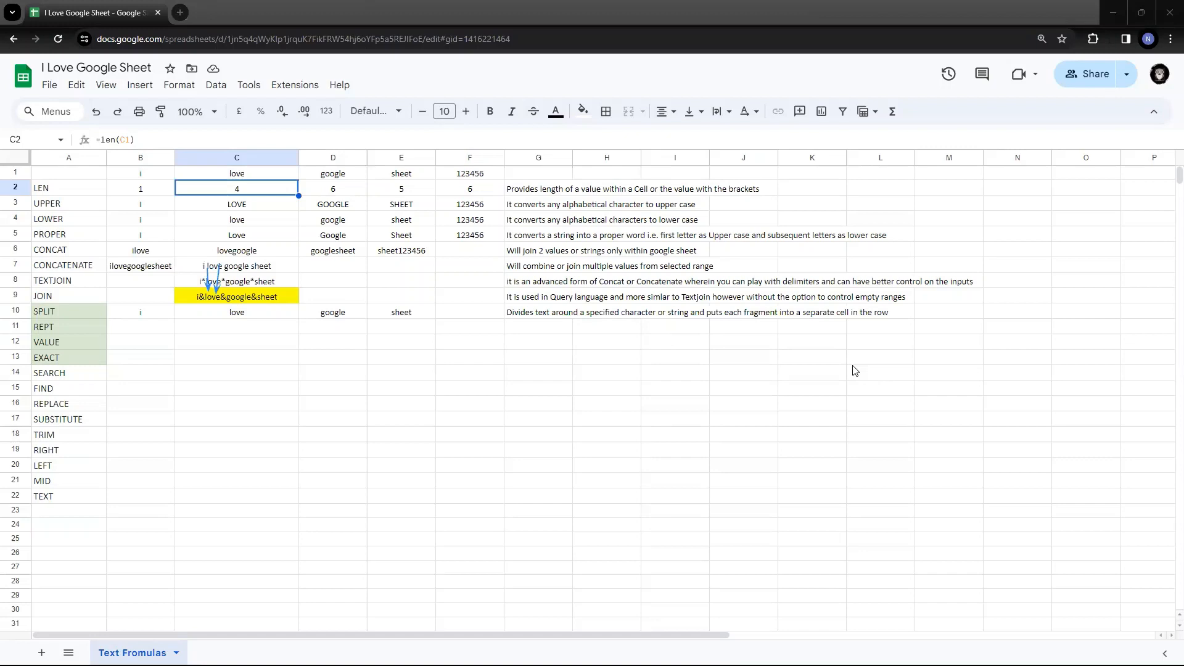
- Review B10's SPLIT formula and its results across C10, D10 and E10
{"action": "left_click", "coordinate": [215, 316]}
{"action": "left_click", "coordinate": [159, 312]}
{"action": "double_click", "coordinate": [158, 311]}
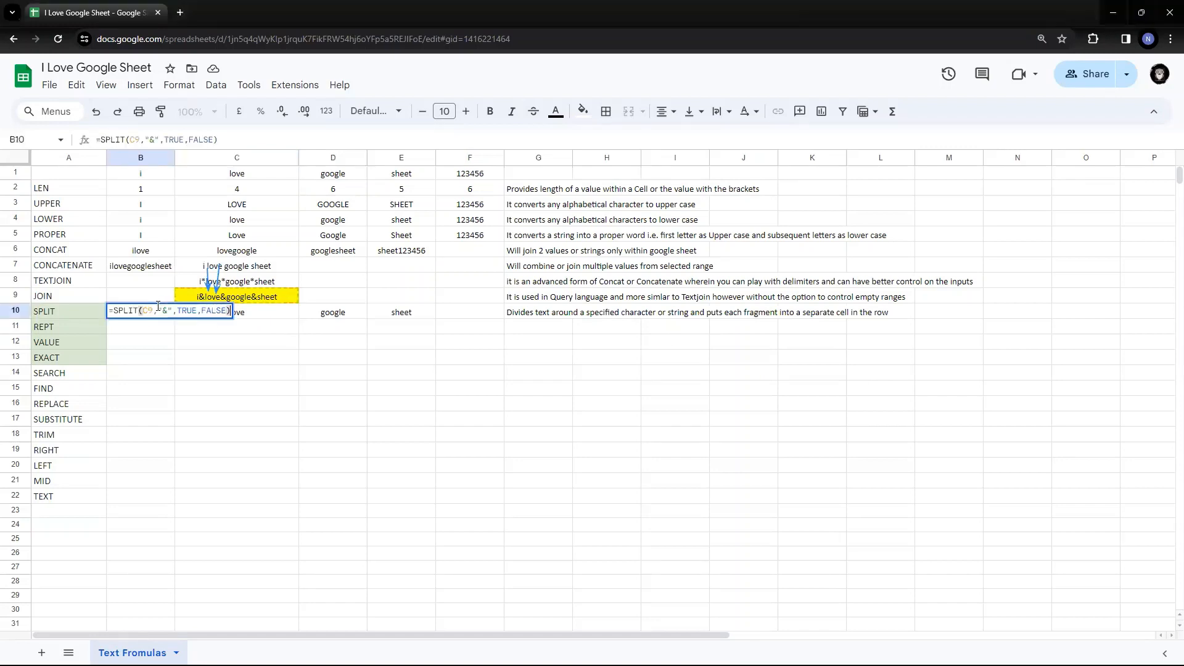
{"action": "key", "text": "Escape"}
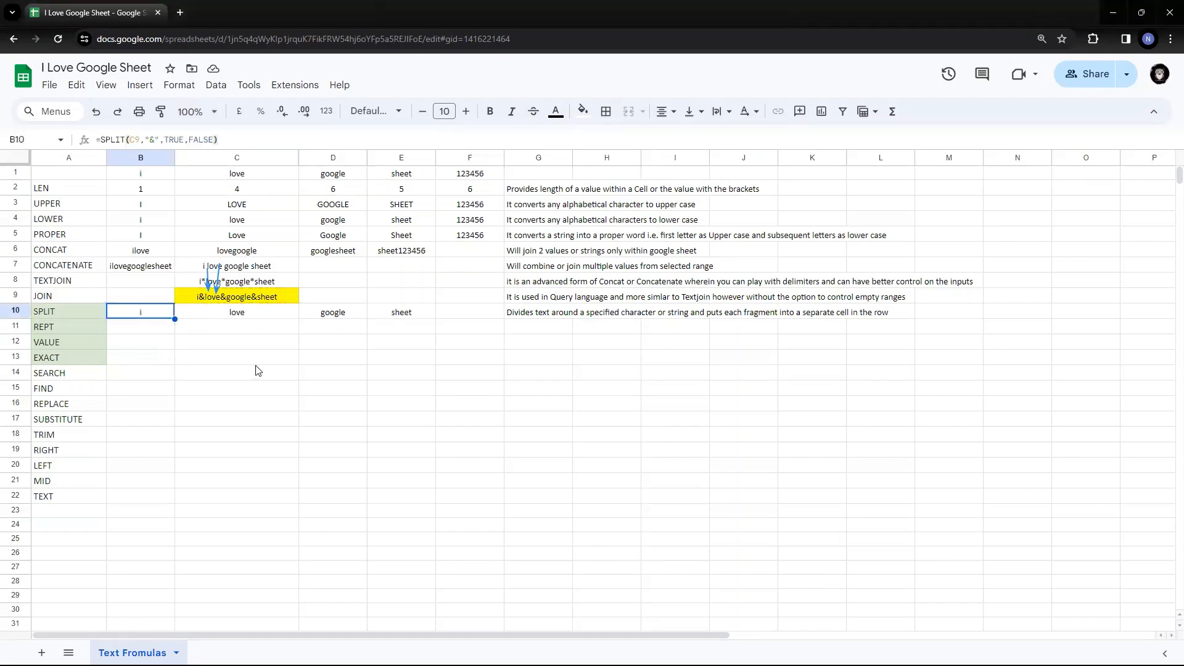
{"action": "left_click", "coordinate": [220, 316]}
{"action": "left_click", "coordinate": [308, 318]}
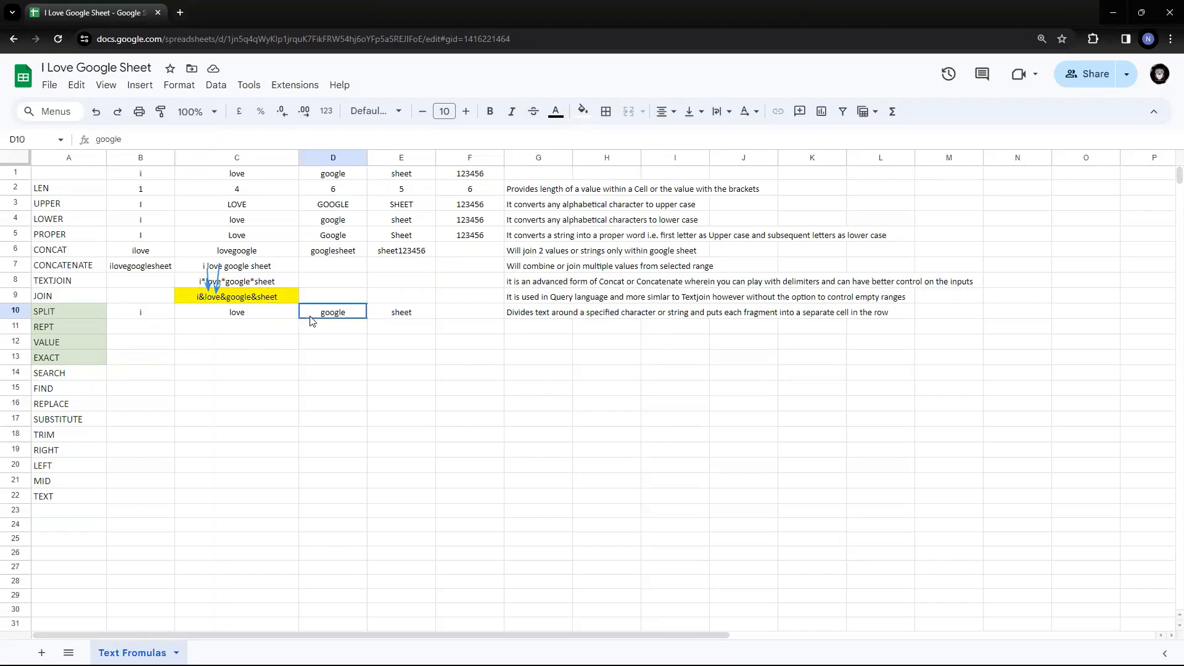
{"action": "left_click", "coordinate": [395, 313]}
{"action": "left_click", "coordinate": [159, 315]}
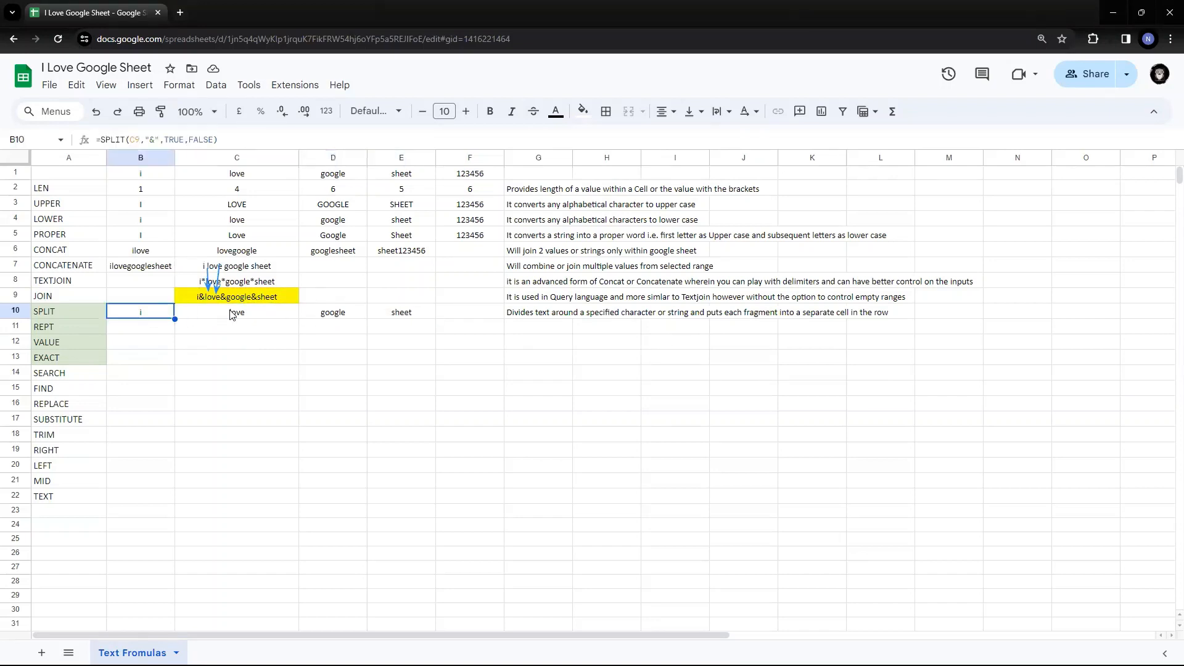
{"action": "left_click", "coordinate": [233, 315]}
{"action": "left_click", "coordinate": [335, 314]}
{"action": "left_click", "coordinate": [390, 317]}
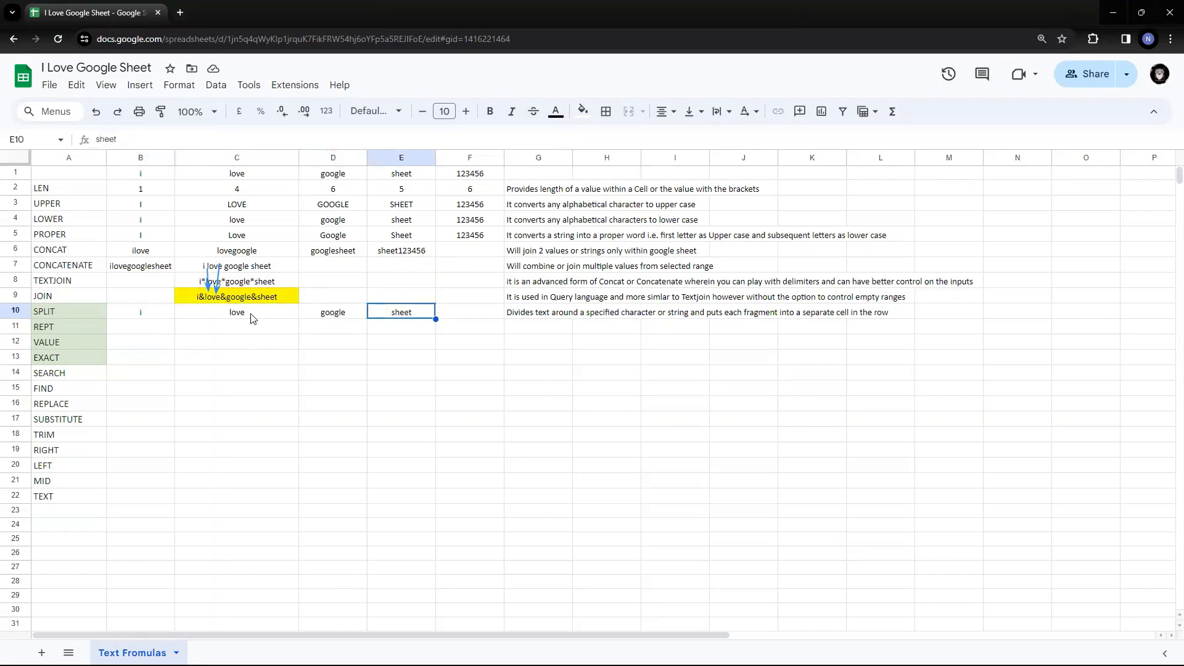
{"action": "left_click", "coordinate": [134, 316]}
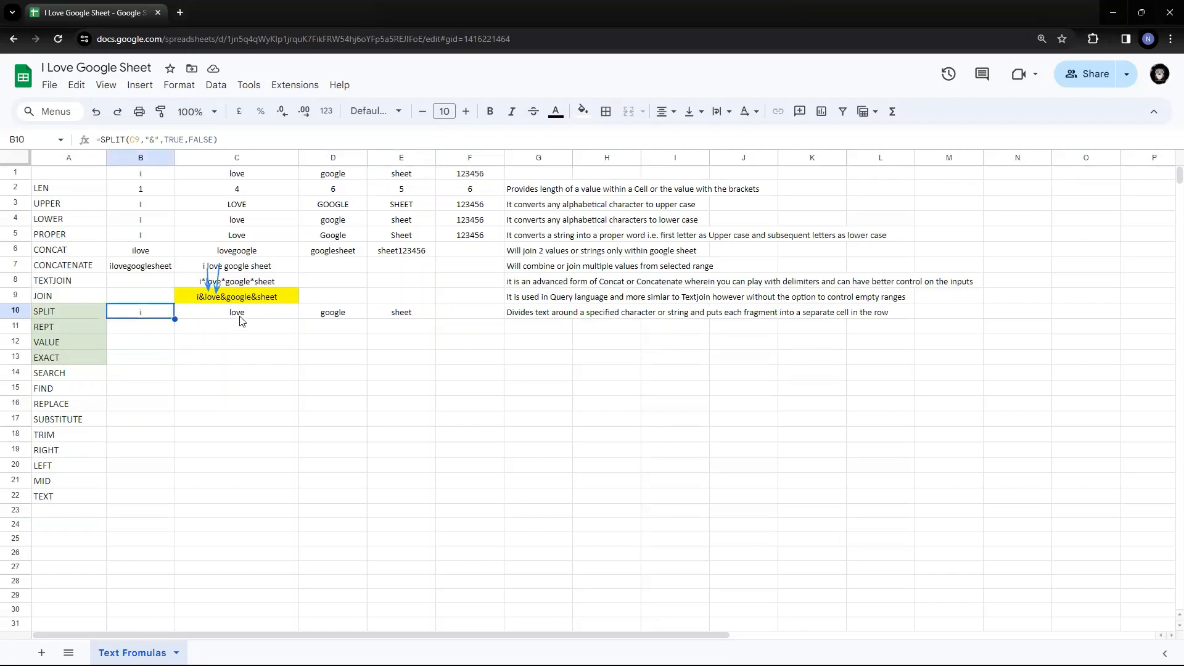
- Change the SPLIT formula in B10 to split on the letter o instead of &
{"action": "left_click", "coordinate": [247, 321]}
{"action": "left_click", "coordinate": [164, 317]}
{"action": "double_click", "coordinate": [167, 317]}
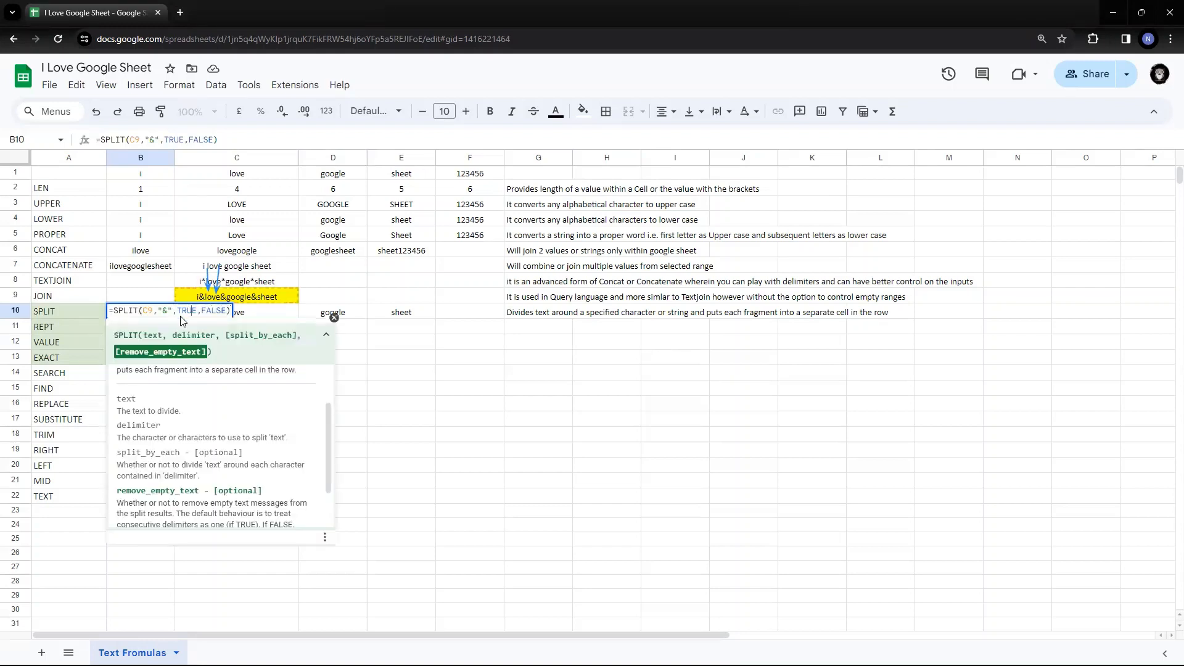
{"action": "key", "text": "Left"}
{"action": "key", "text": "Left"}
{"action": "key", "text": "Left"}
{"action": "key", "text": "Left"}
{"action": "key", "text": "Left"}
{"action": "key", "text": "Left"}
{"action": "key", "text": "Left"}
{"action": "key", "text": "Left"}
{"action": "key", "text": "Left"}
{"action": "key", "text": "Left"}
{"action": "key", "text": "Left"}
{"action": "key", "text": "Left"}
{"action": "key", "text": "Left"}
{"action": "key", "text": "Left"}
{"action": "key", "text": "Left"}
{"action": "key", "text": "Left"}
{"action": "key", "text": "Right"}
{"action": "key", "text": "Right"}
{"action": "key", "text": "Right"}
{"action": "key", "text": "BackSpace"}
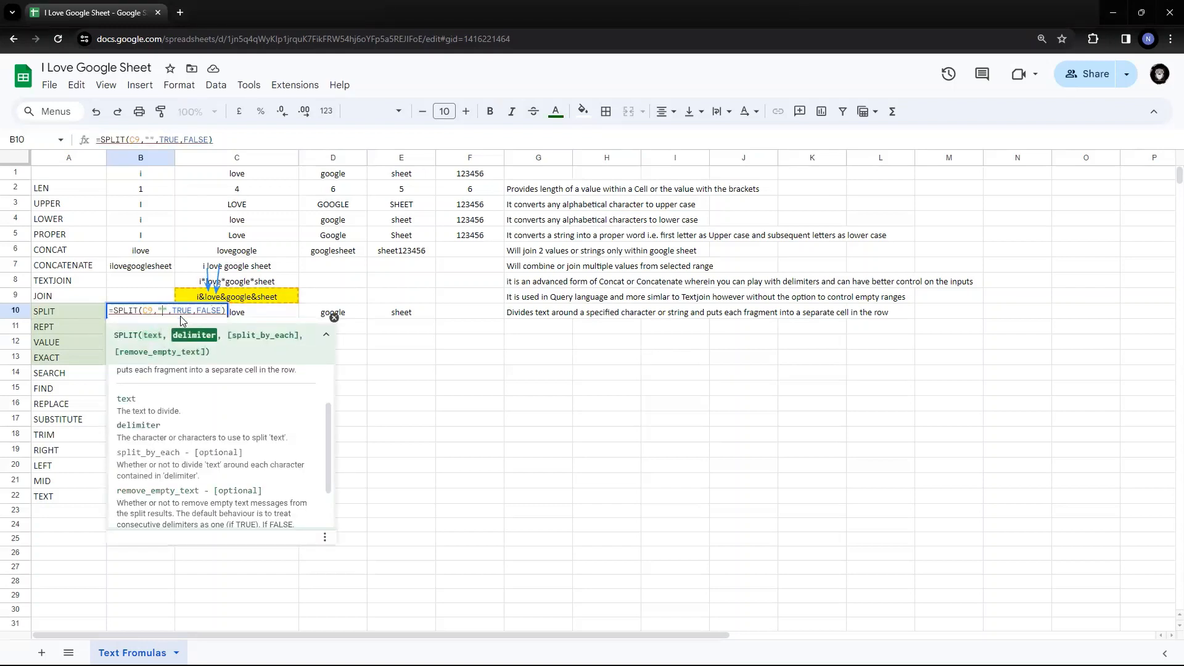
{"action": "type", "text": "o"}
{"action": "key", "text": "Return"}
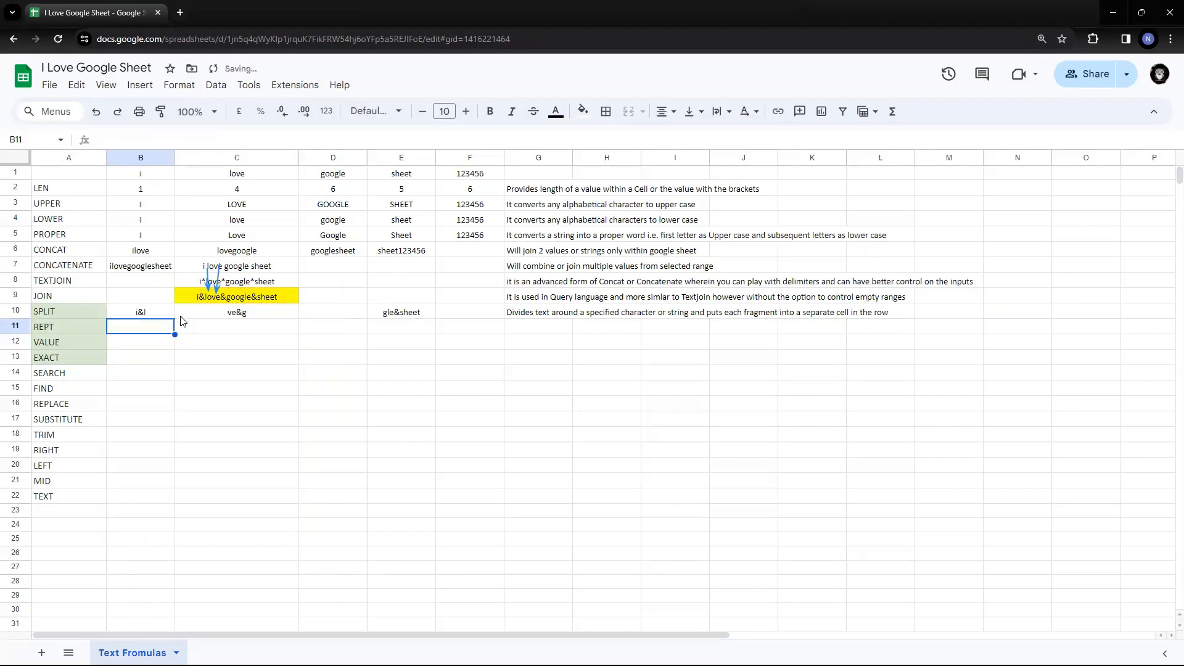
- Review the row 10 results of splitting on o
{"action": "key", "text": "Up"}
{"action": "key", "text": "Right"}
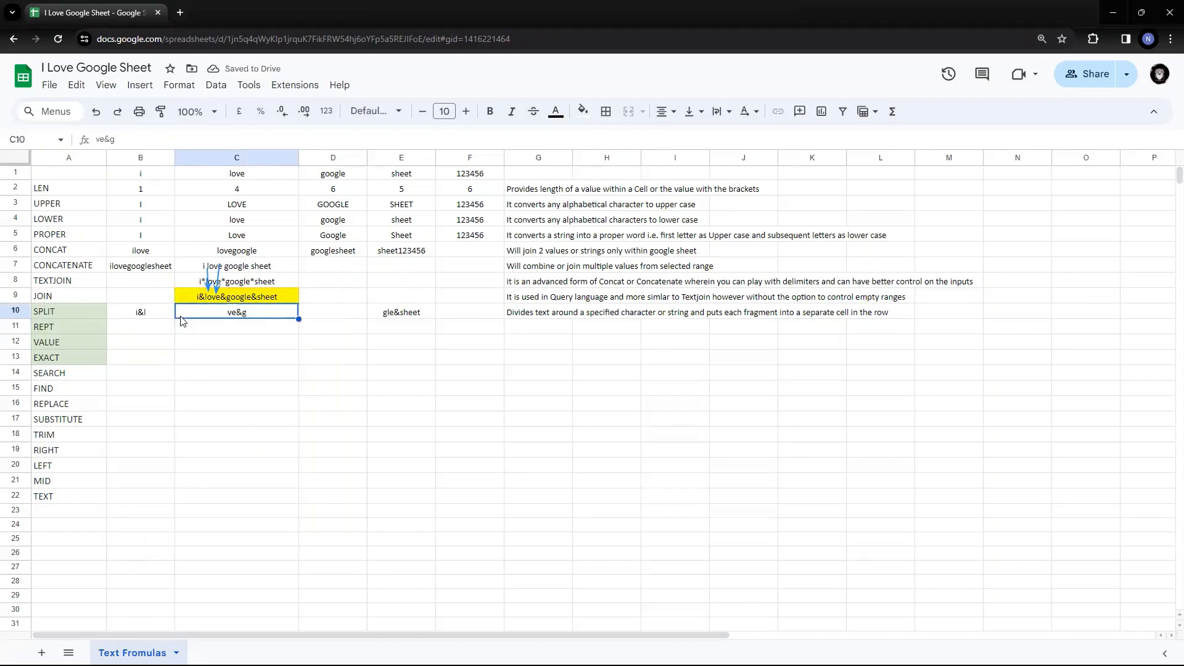
{"action": "key", "text": "Right"}
{"action": "key", "text": "Right"}
{"action": "key", "text": "Left"}
{"action": "key", "text": "Left"}
{"action": "key", "text": "Left"}
{"action": "key", "text": "Left"}
{"action": "key", "text": "Right"}
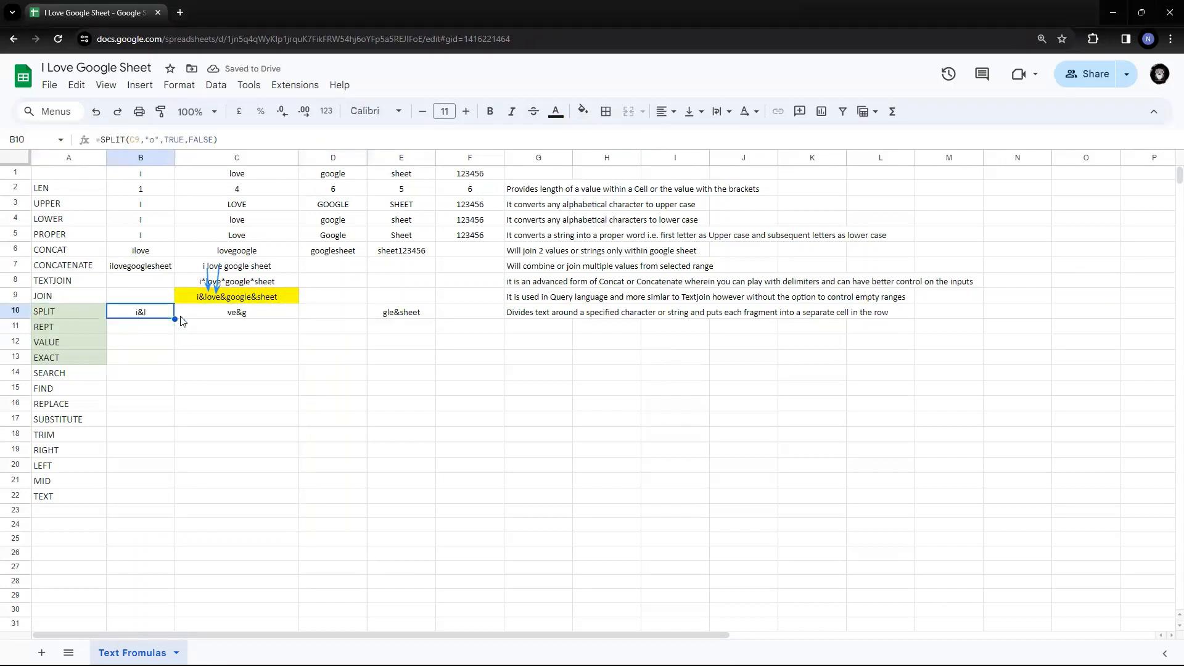
{"action": "key", "text": "Right"}
{"action": "key", "text": "Right"}
{"action": "key", "text": "Right"}
{"action": "key", "text": "Left"}
{"action": "key", "text": "Left"}
{"action": "key", "text": "Left"}
{"action": "key", "text": "Left"}
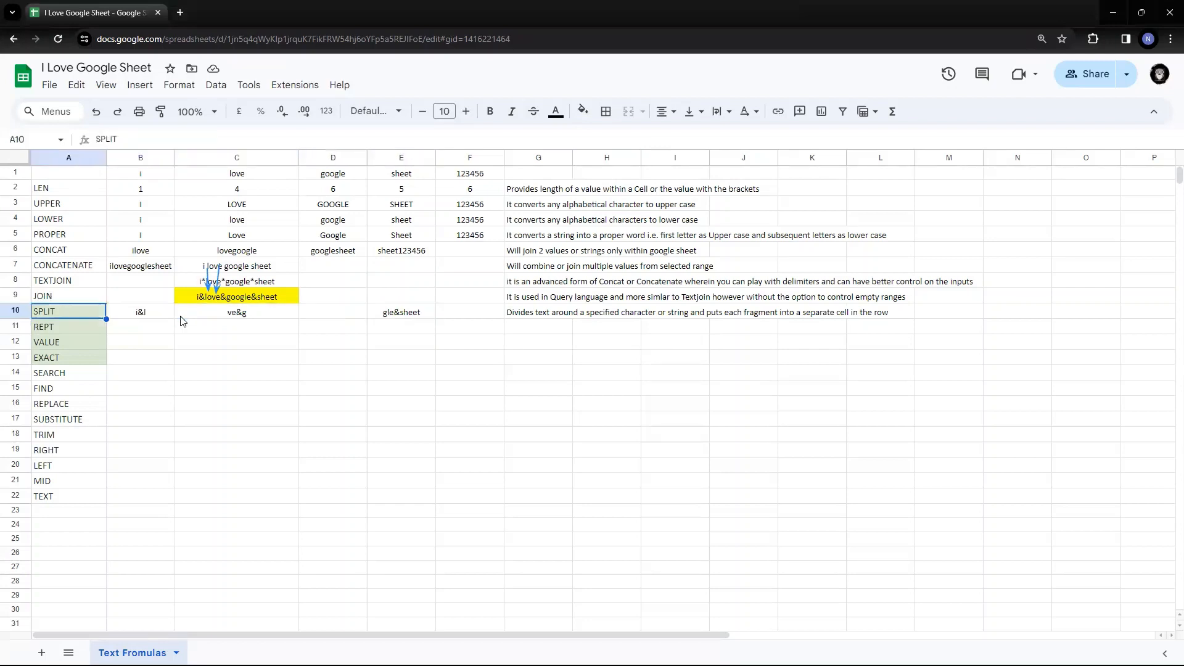
{"action": "key", "text": "Right"}
- Undo the change so B10 splits on & again, giving i, love, google, sheet
{"action": "key", "text": "ctrl+z"}
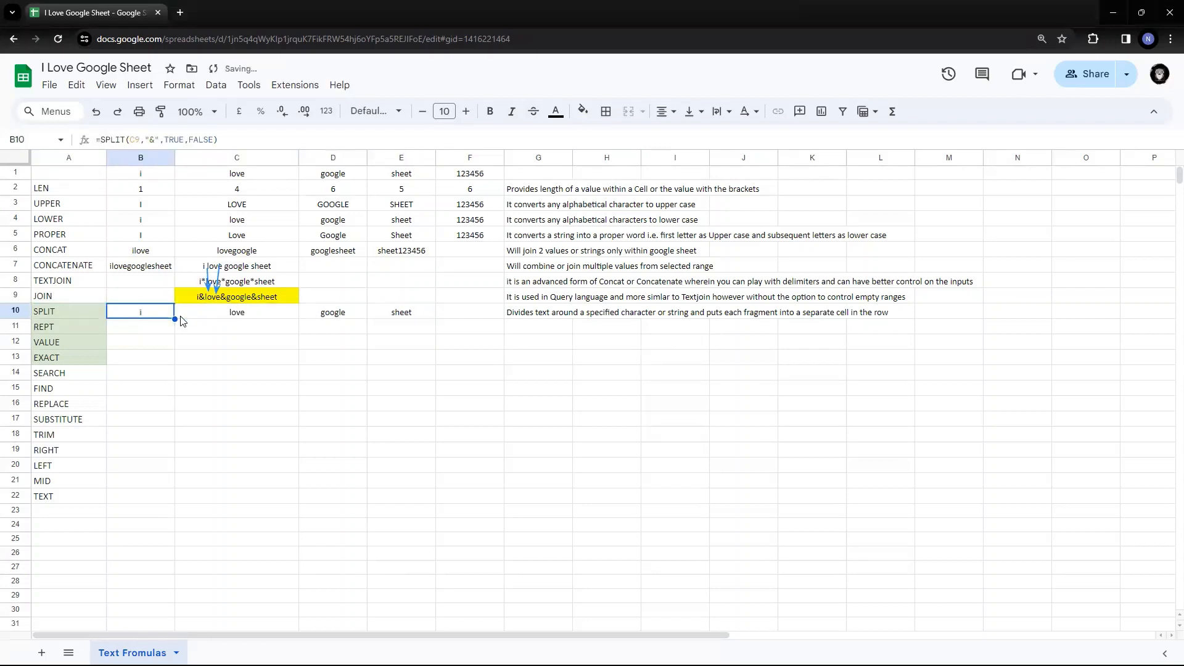
{"action": "key", "text": "shift+Right"}
{"action": "key", "text": "shift+Left"}
{"action": "key", "text": "shift+Right"}
{"action": "key", "text": "shift+Right"}
{"action": "key", "text": "shift+Right"}
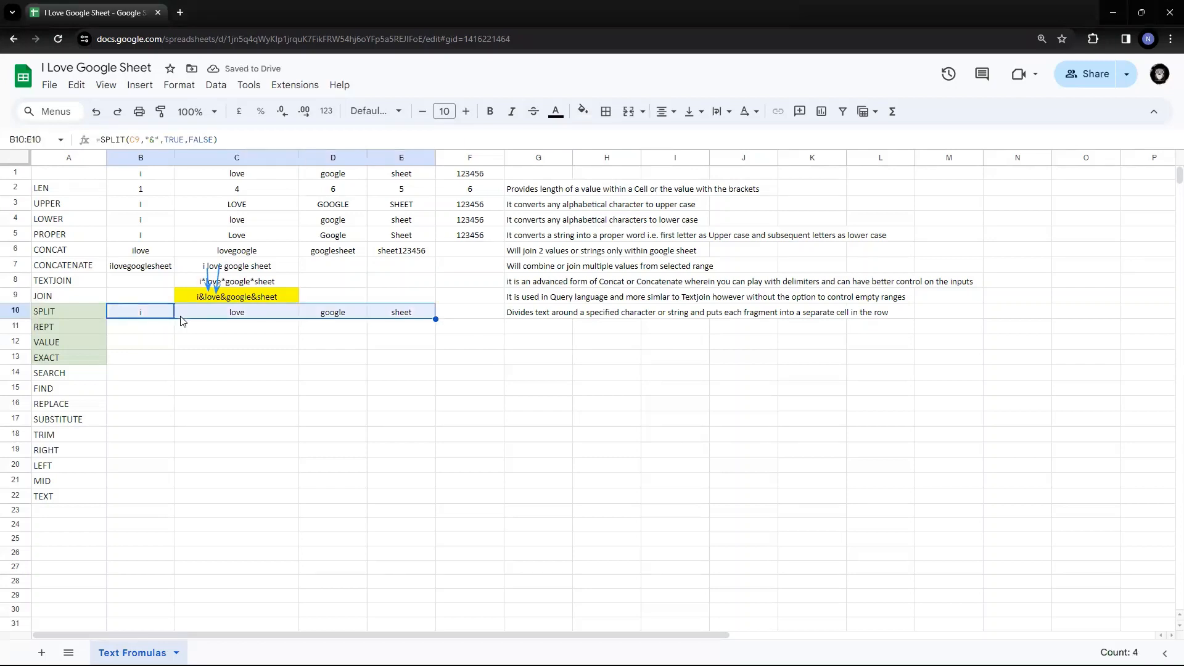
{"action": "key", "text": "Down"}
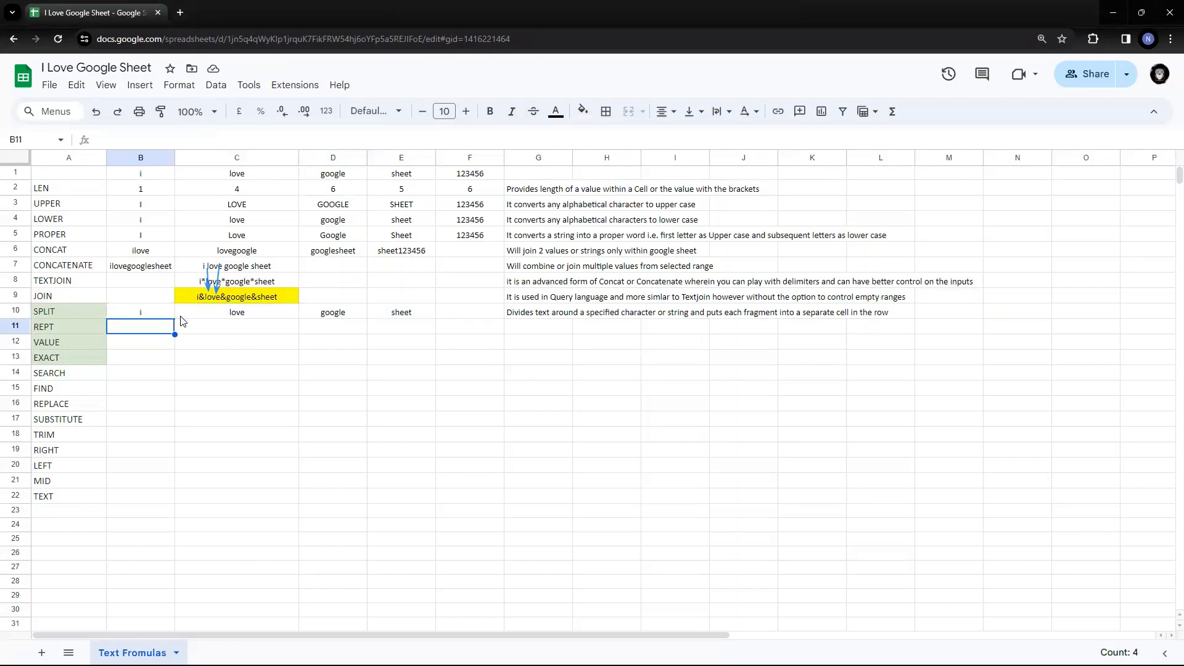
{"action": "key", "text": "Up"}
{"action": "key", "text": "Left"}
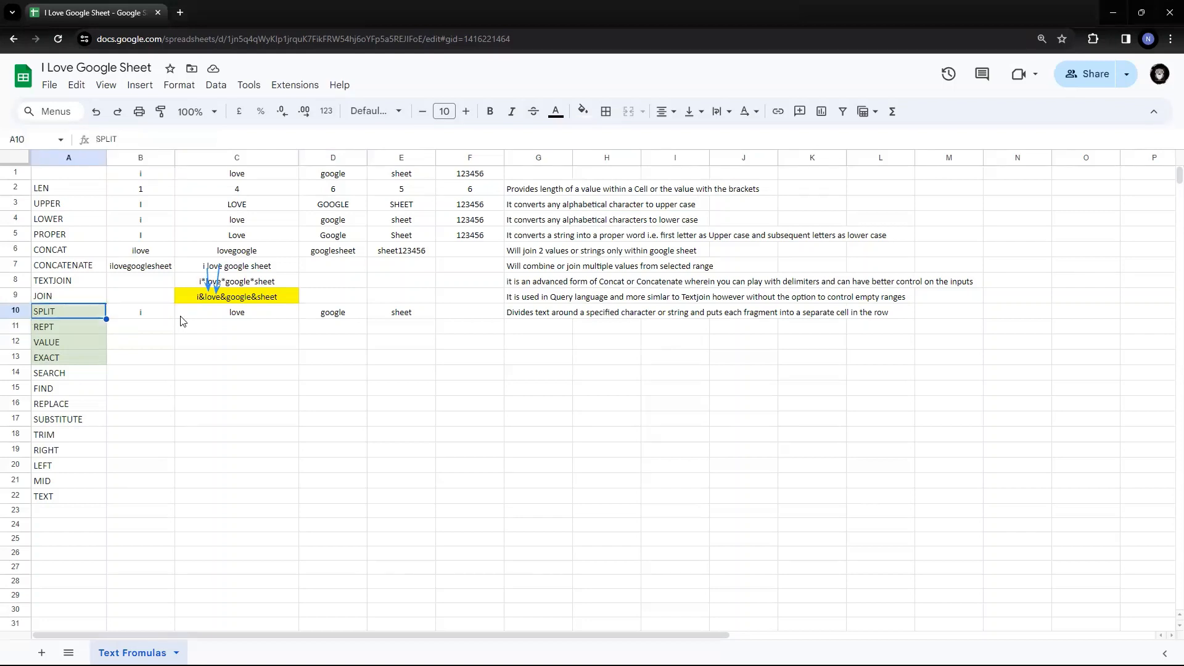
{"action": "key", "text": "Down"}
{"action": "key", "text": "Right"}
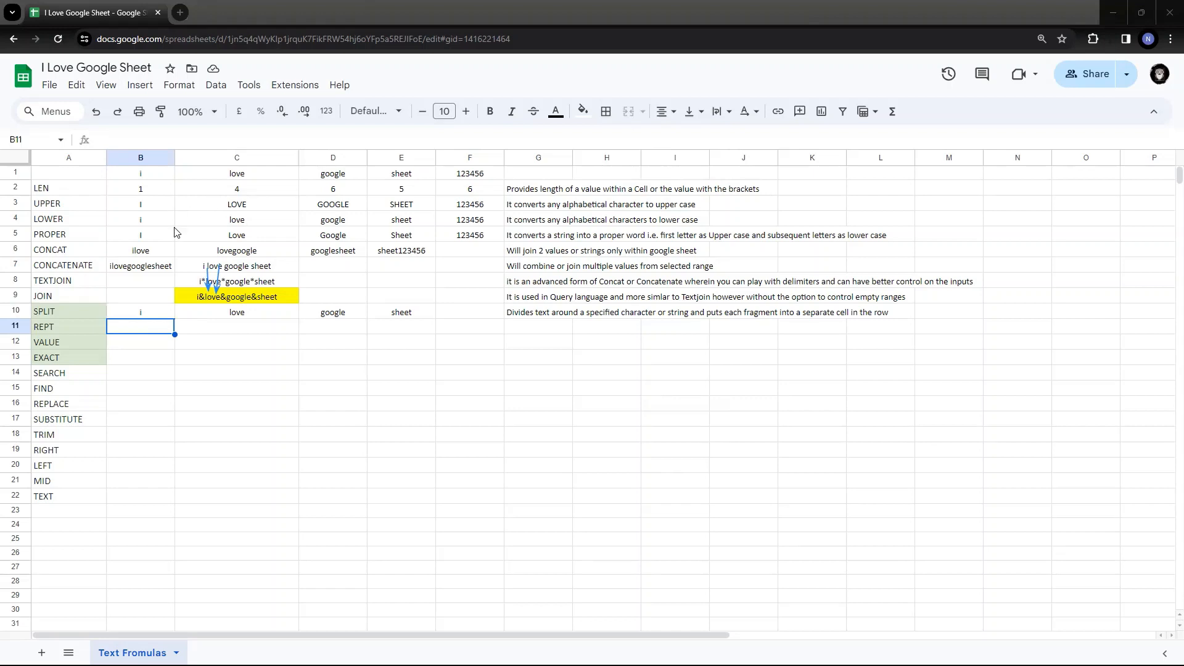
- Enter =rept(D1,3) in B11 and widen column B to show the result
{"action": "type", "text": "=rept("}
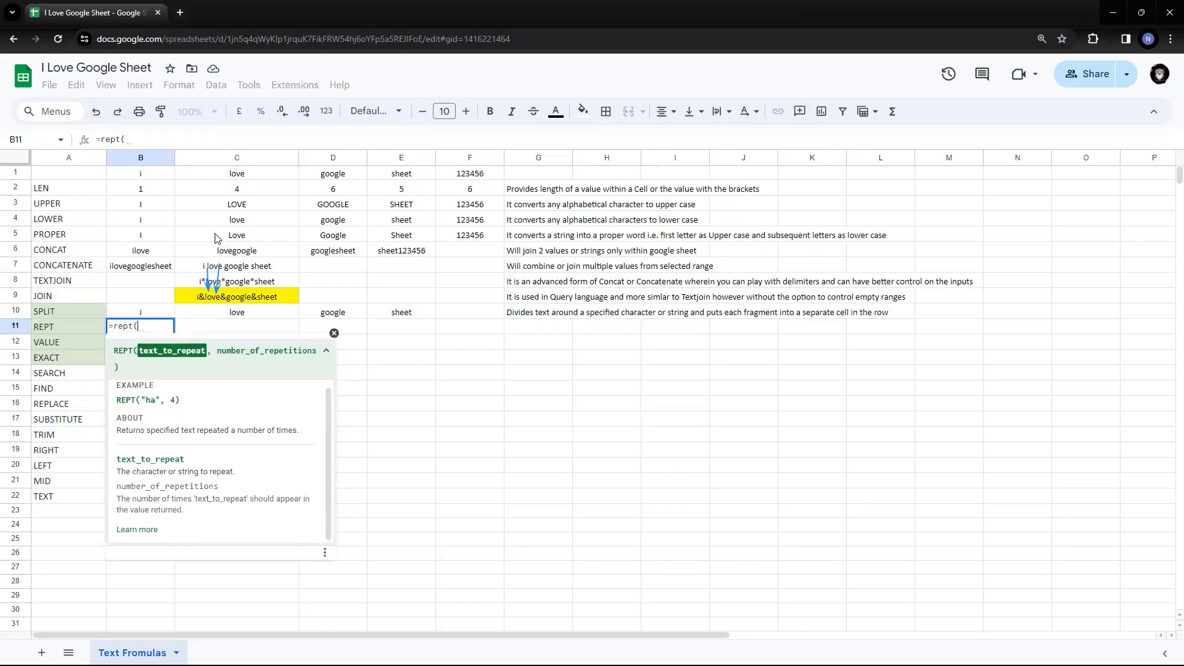
{"action": "left_click", "coordinate": [328, 175]}
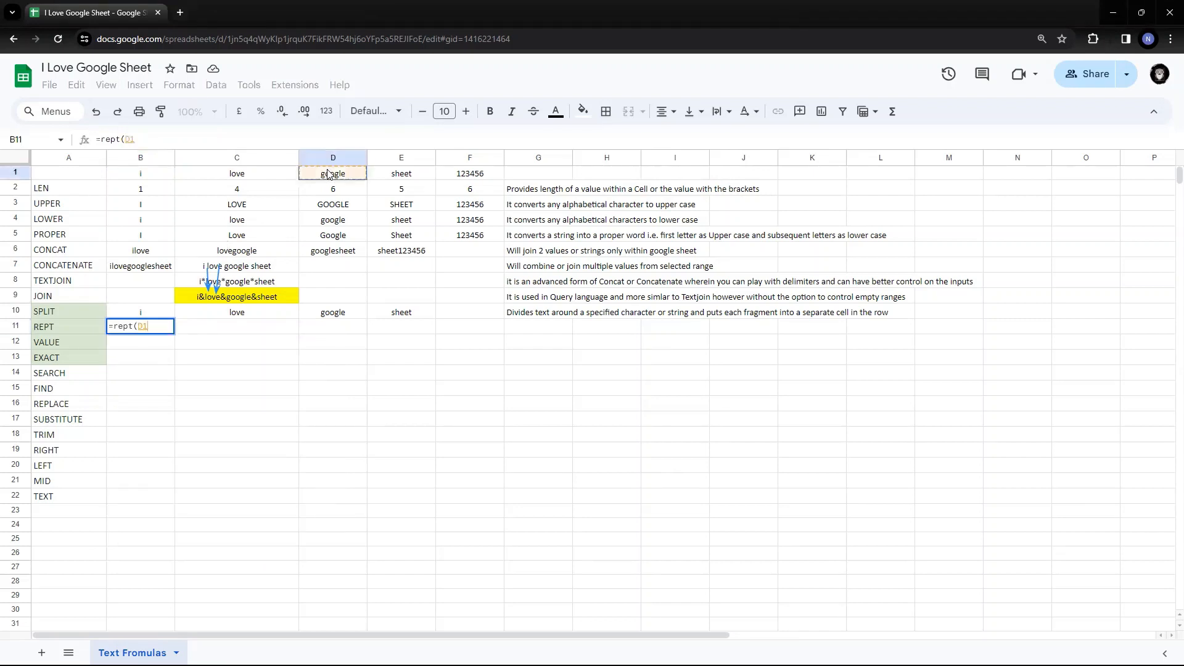
{"action": "type", "text": ",3"}
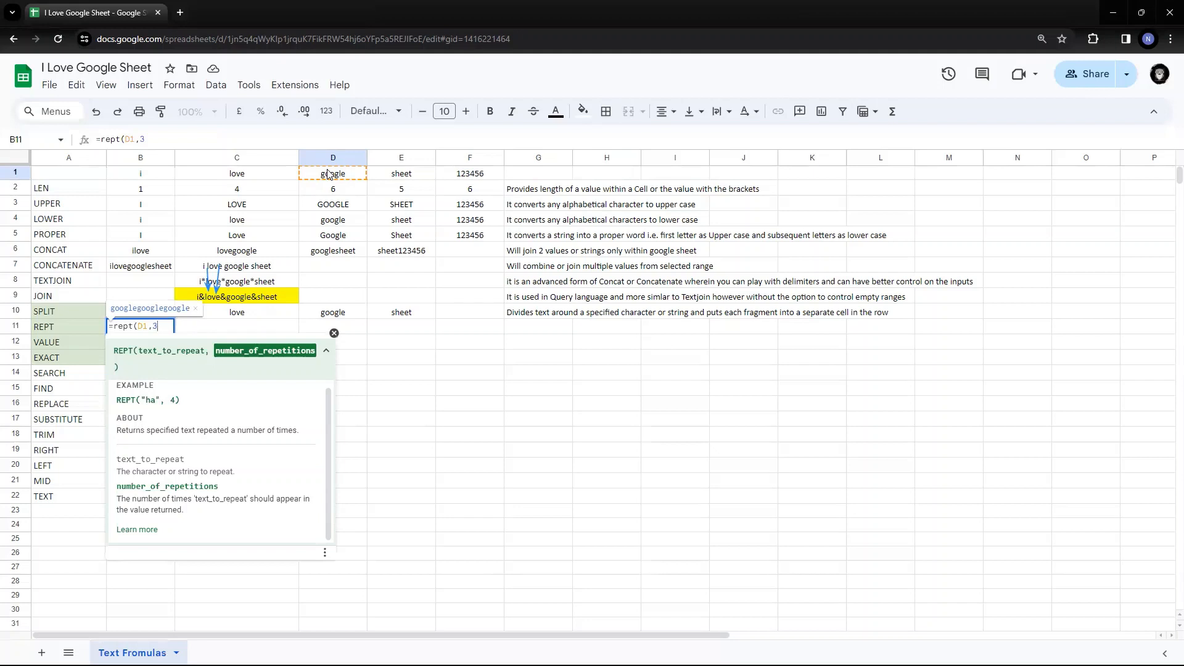
{"action": "type", "text": ")"}
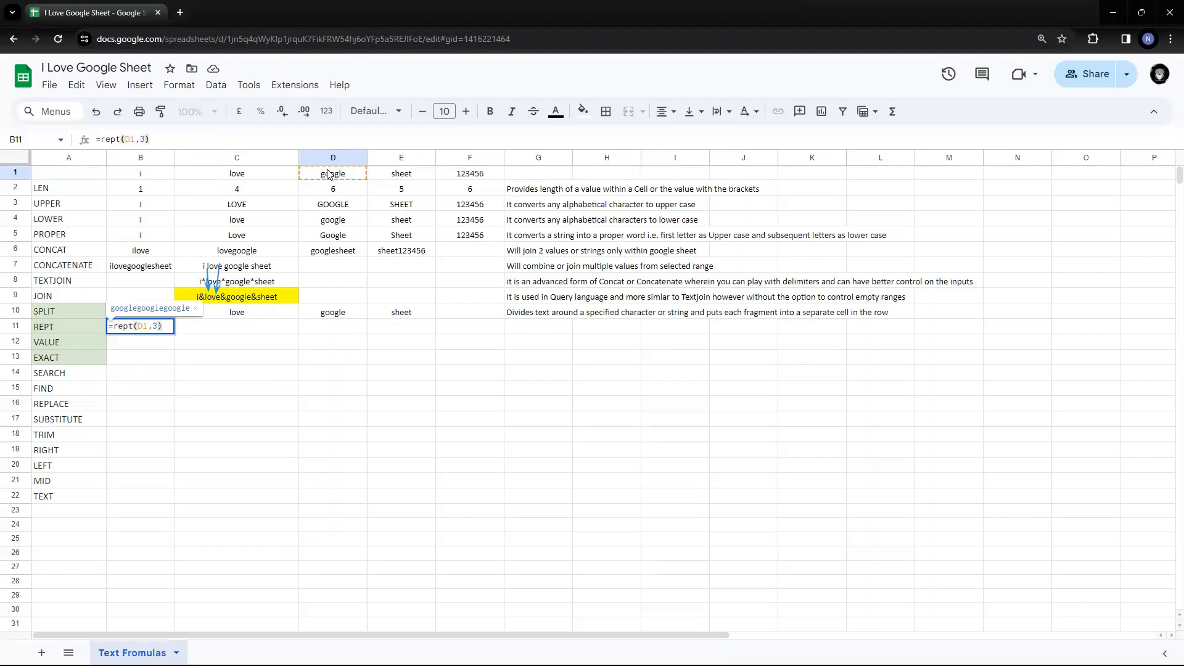
{"action": "key", "text": "Return"}
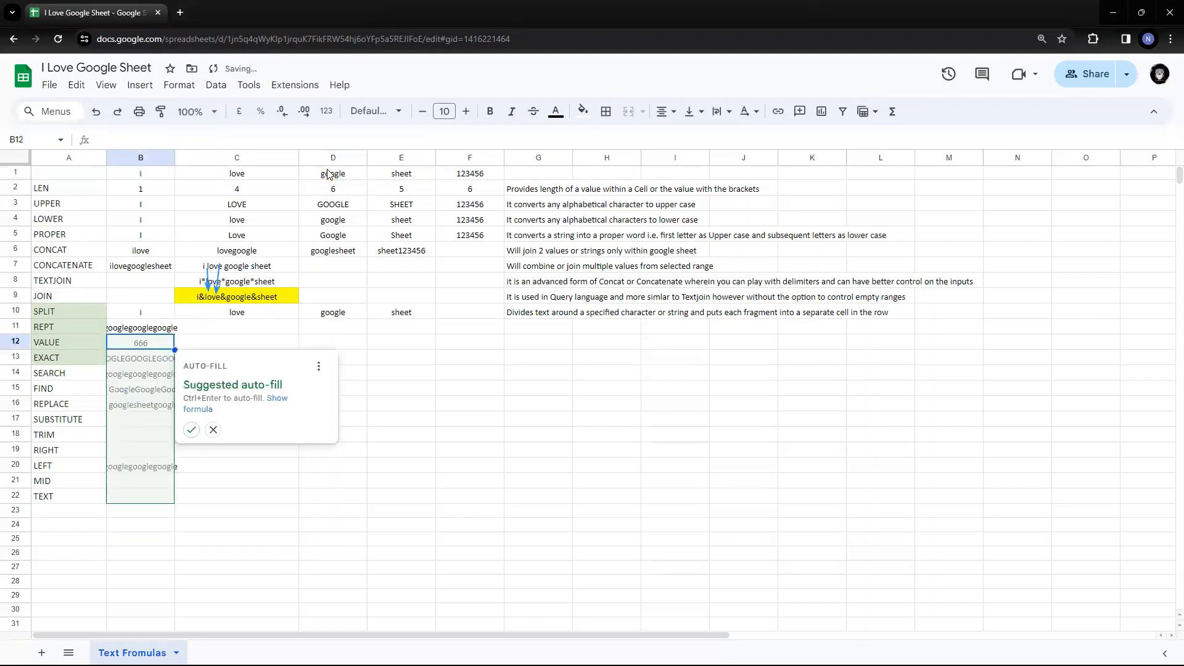
{"action": "key", "text": "Escape"}
{"action": "key", "text": "Up"}
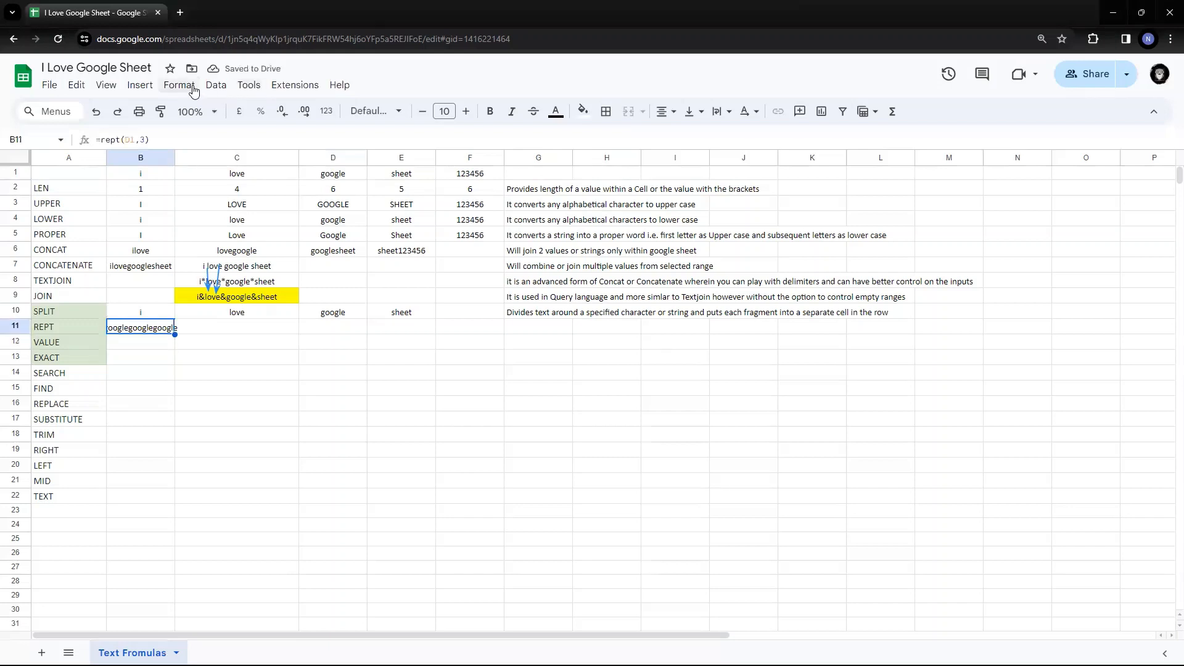
{"action": "left_click_drag", "start_coordinate": [175, 158], "coordinate": [220, 158]}
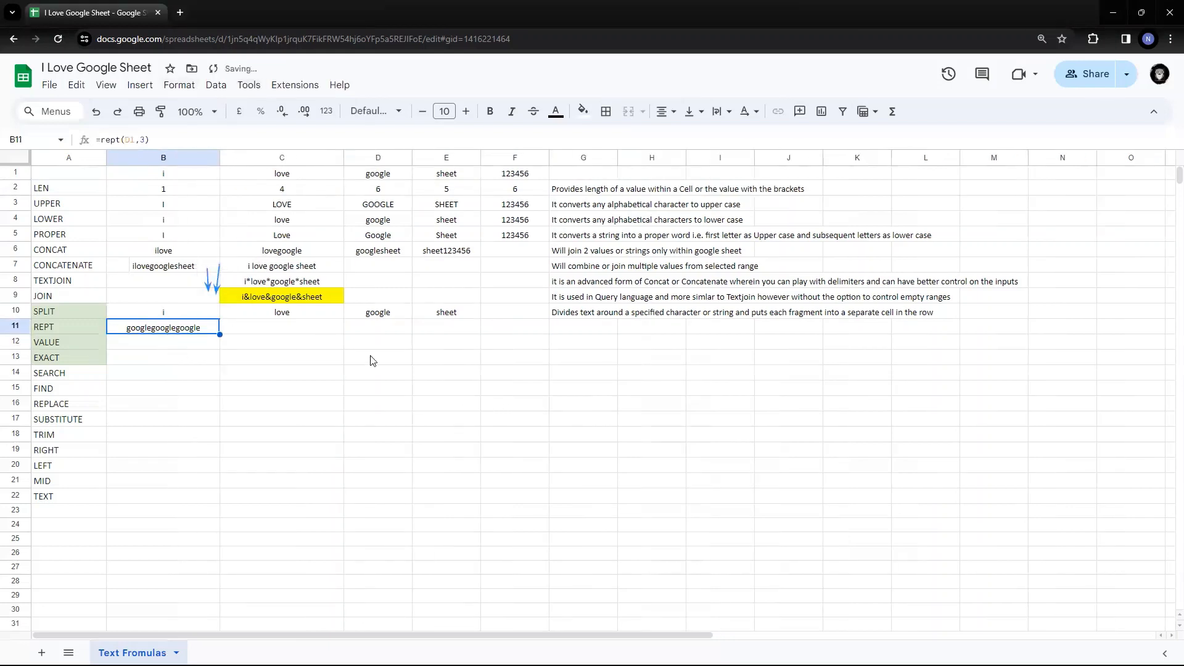
- Change B11 to =rept(D1,5) and widen column B so five googles fit
{"action": "key", "text": "F2"}
{"action": "key", "text": "Left"}
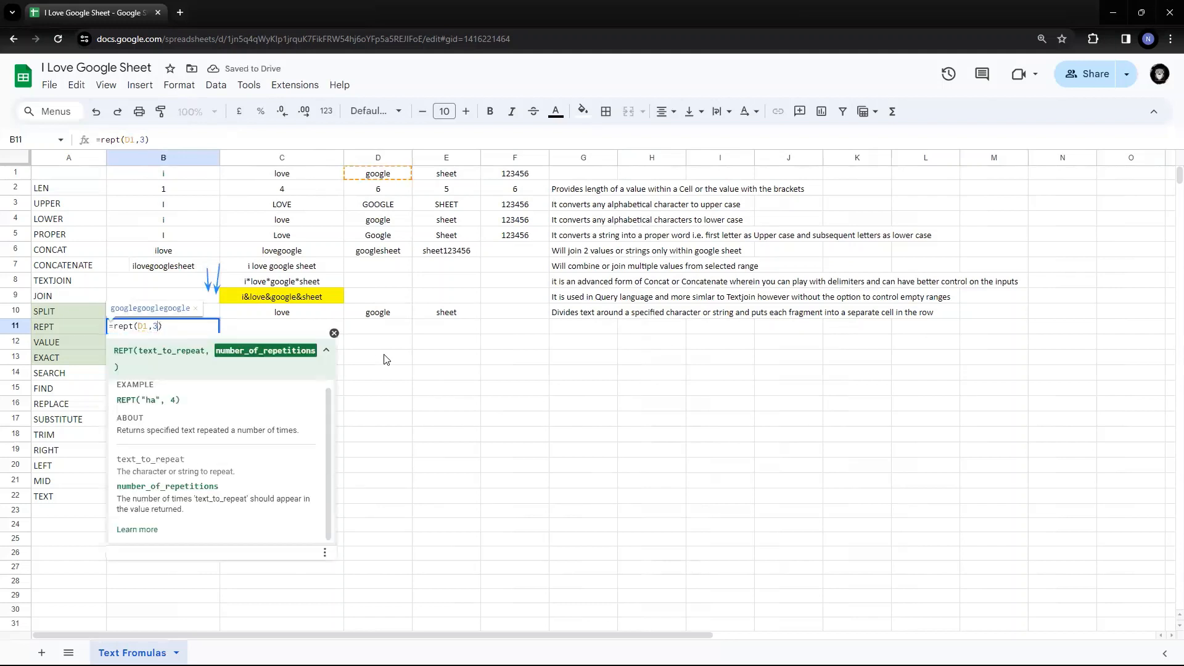
{"action": "key", "text": "BackSpace"}
{"action": "type", "text": "5"}
{"action": "key", "text": "Return"}
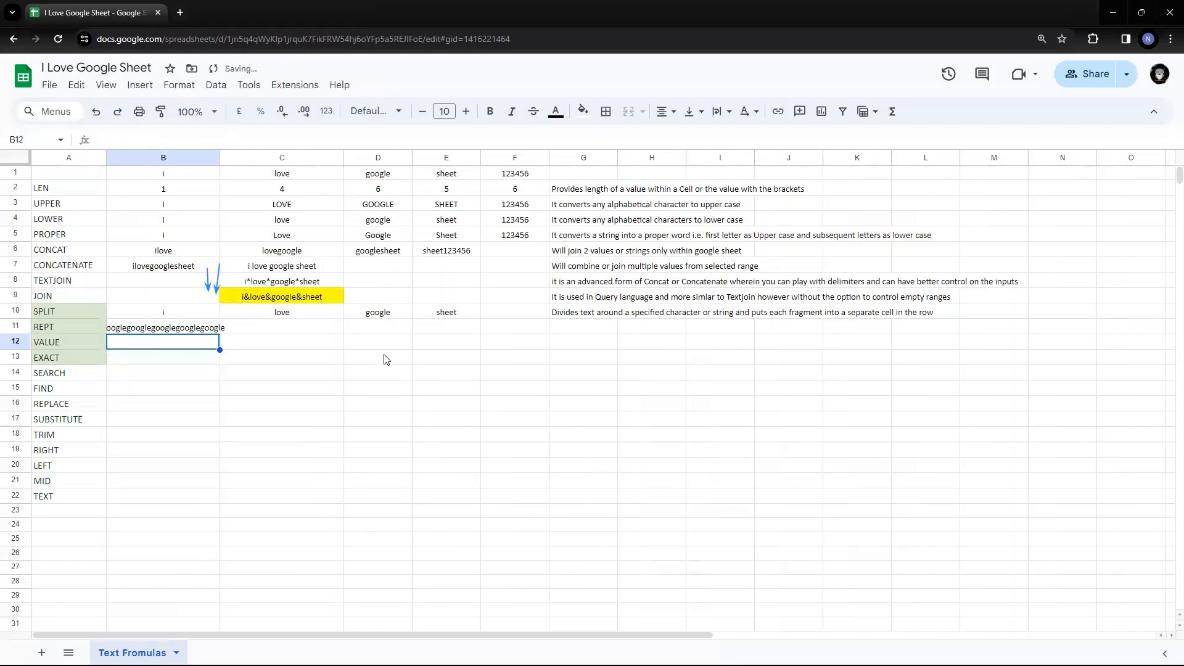
{"action": "key", "text": "Up"}
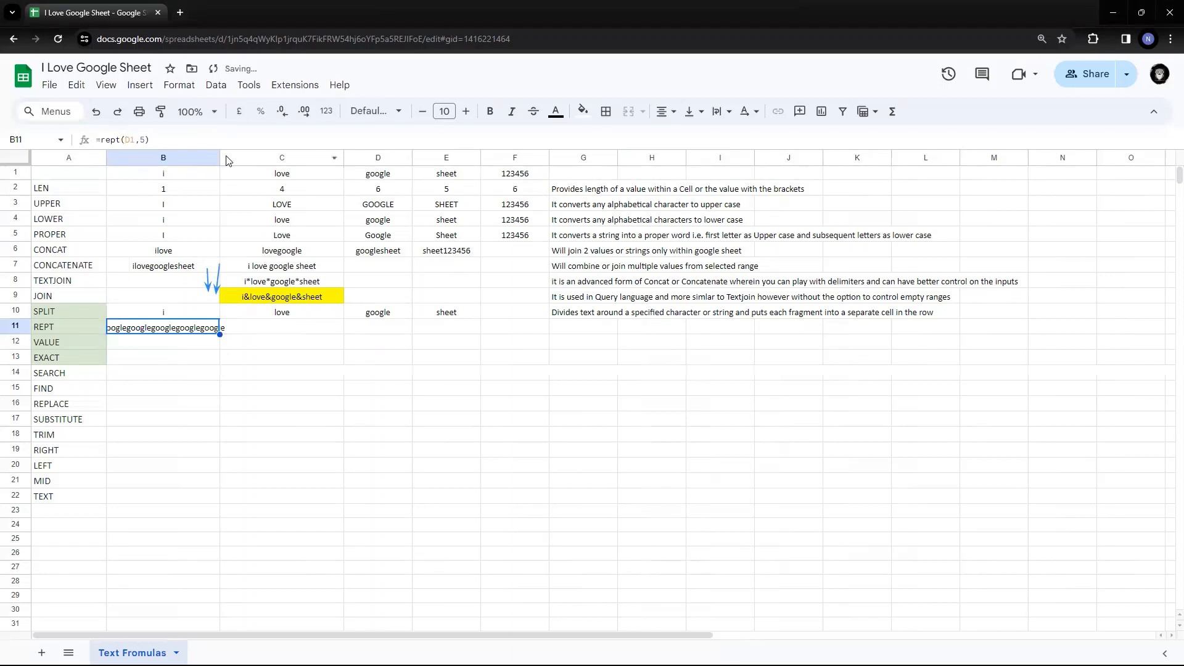
{"action": "left_click_drag", "start_coordinate": [220, 157], "coordinate": [246, 156]}
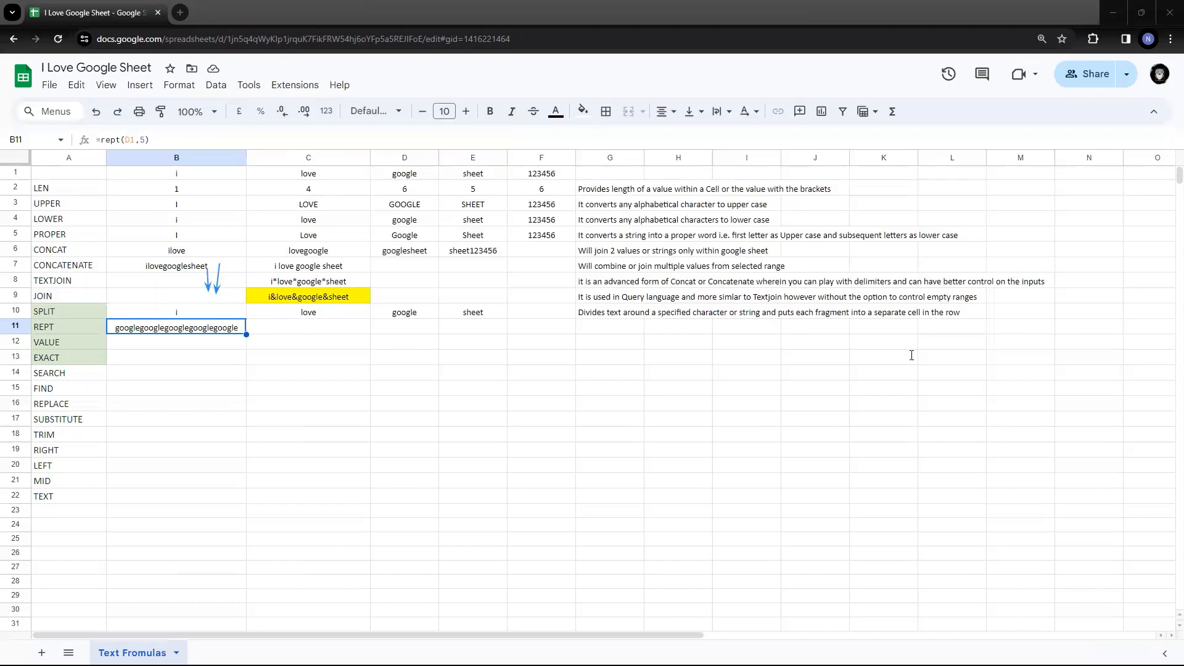
{"action": "double_click", "coordinate": [151, 330]}
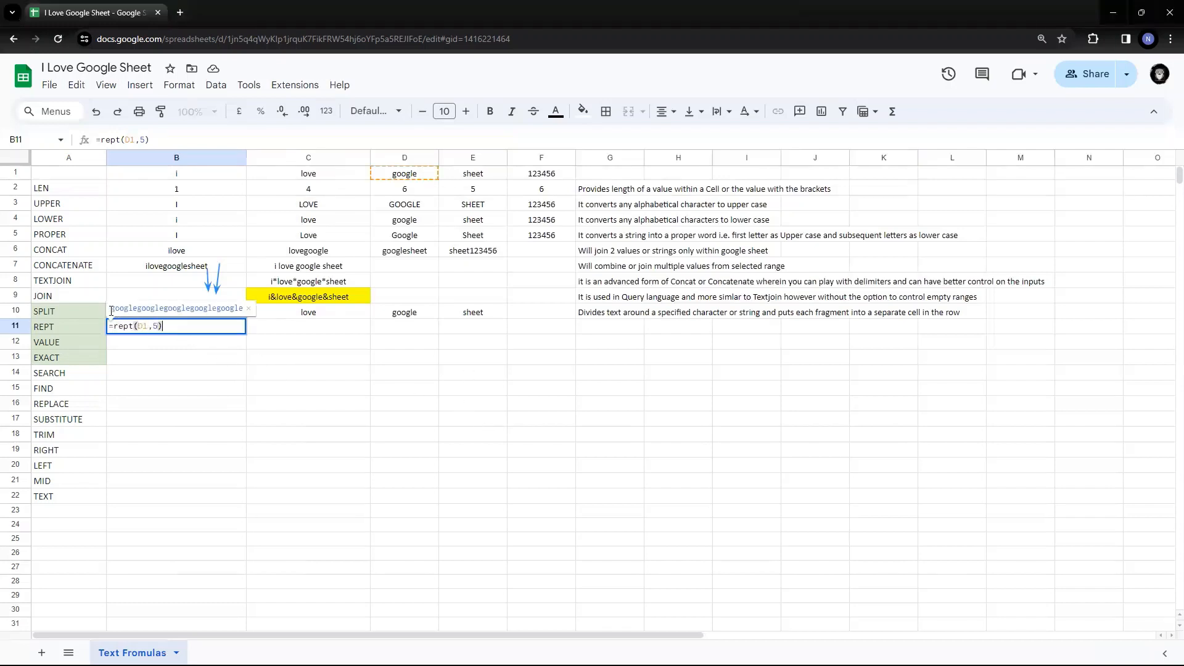
{"action": "left_click_drag", "start_coordinate": [111, 309], "coordinate": [249, 315]}
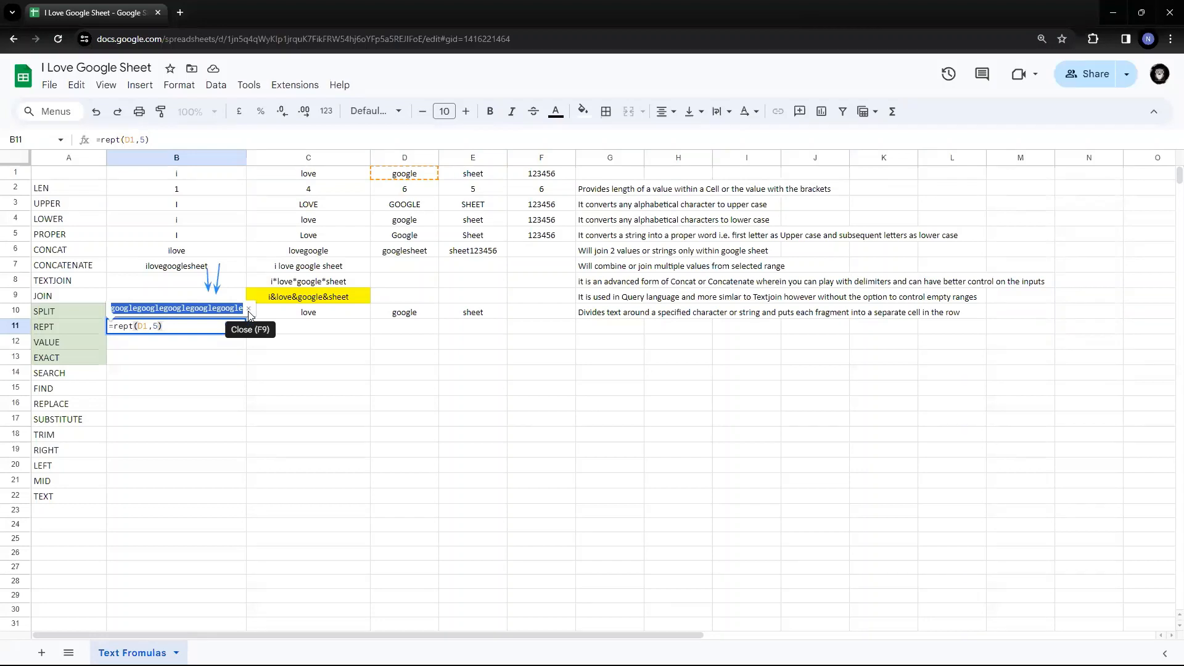
{"action": "mouse_move", "coordinate": [249, 315]}
{"action": "left_mouse_down"}
{"action": "mouse_move", "coordinate": [115, 310]}
{"action": "mouse_move", "coordinate": [243, 310]}
{"action": "left_mouse_up"}
{"action": "left_click", "coordinate": [243, 310]}
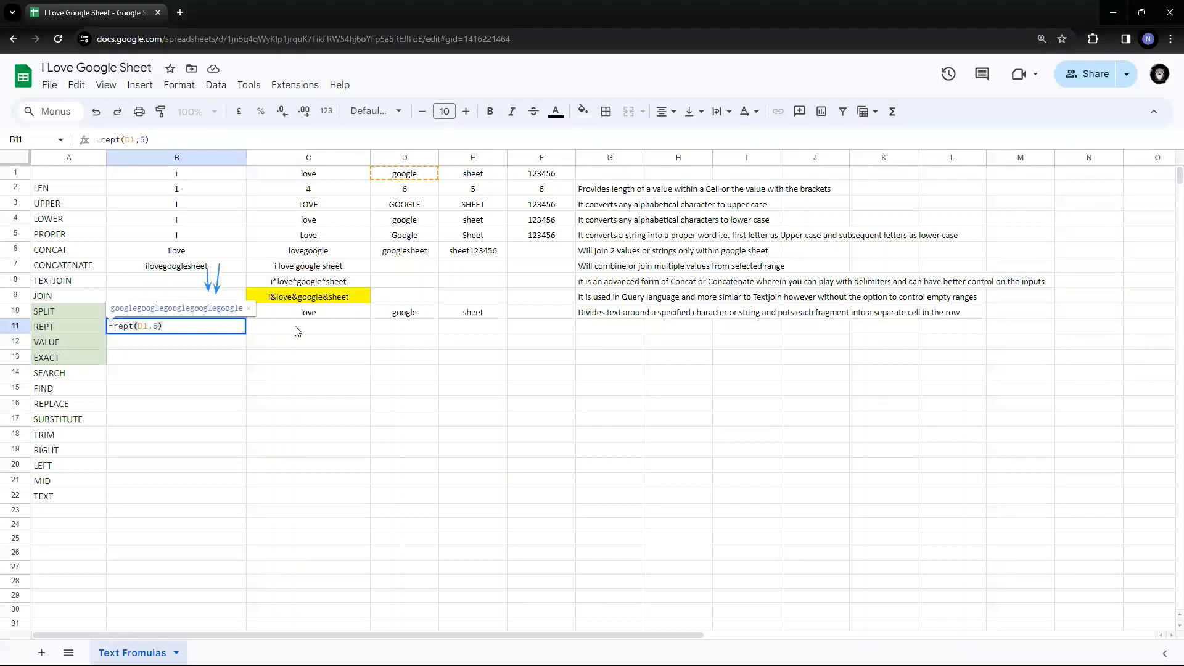
{"action": "key", "text": "Escape"}
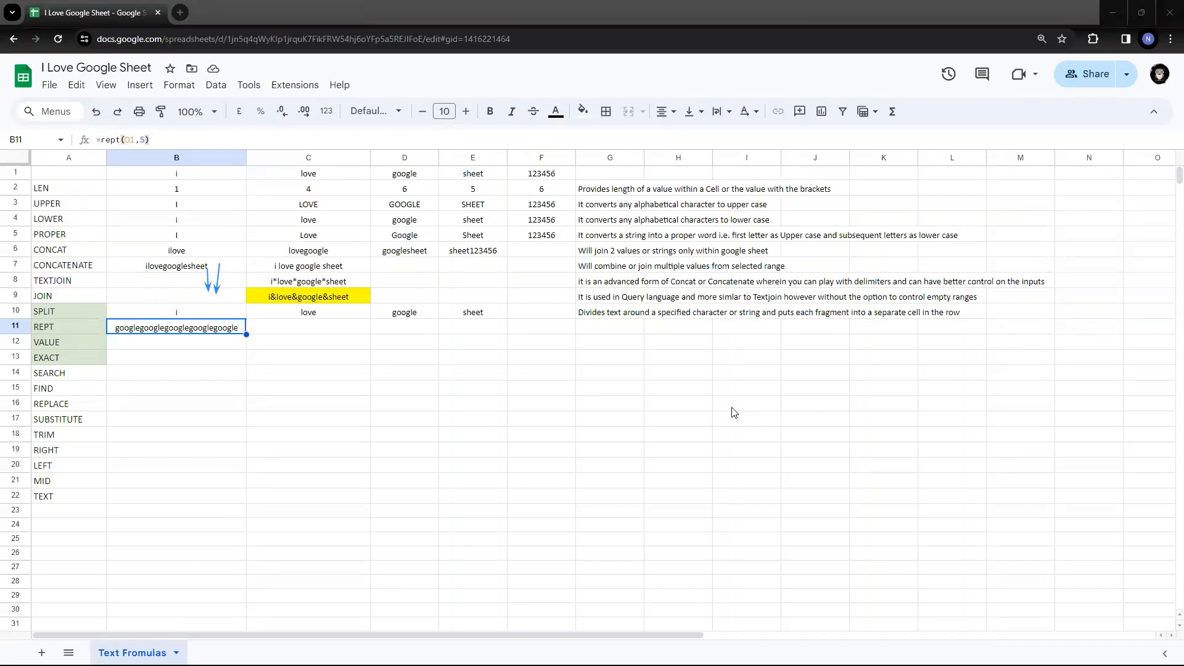
- Paste "Returns specified text repeated a number of times" into G11 as the REPT description
{"action": "left_click", "coordinate": [616, 332]}
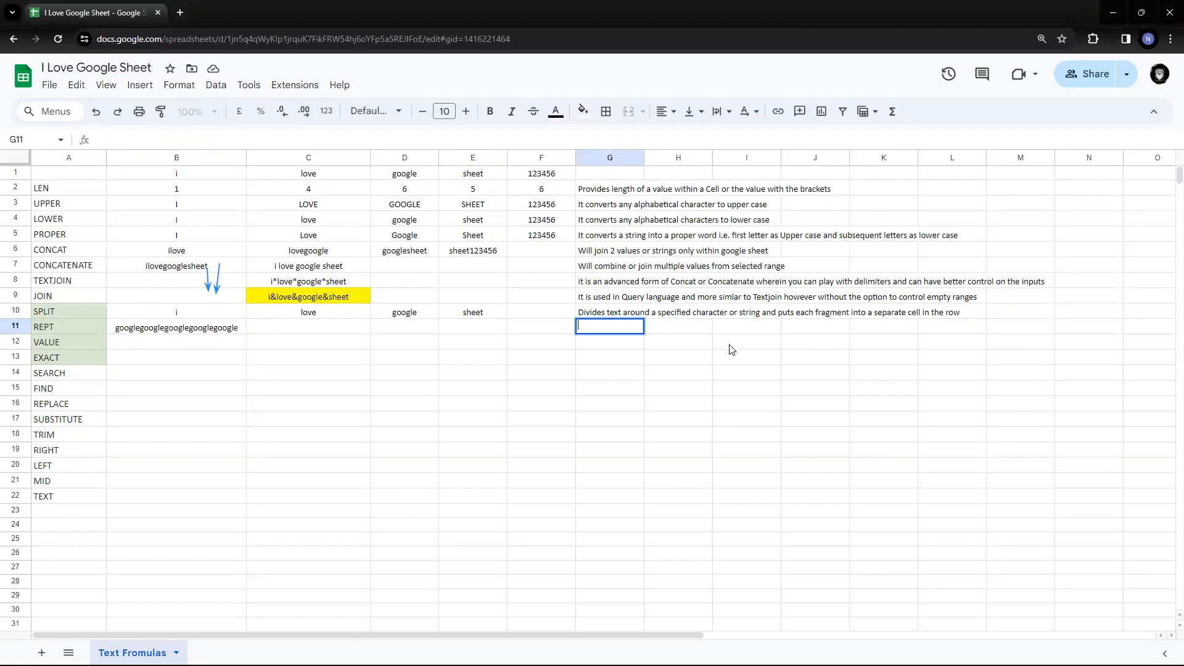
{"action": "type", "text": "Returns specified text repeated a number of times"}
{"action": "key", "text": "Return"}
{"action": "key", "text": "Up"}
{"action": "key", "text": "Left"}
{"action": "key", "text": "Left"}
{"action": "key", "text": "Left"}
{"action": "key", "text": "Left"}
{"action": "key", "text": "Left"}
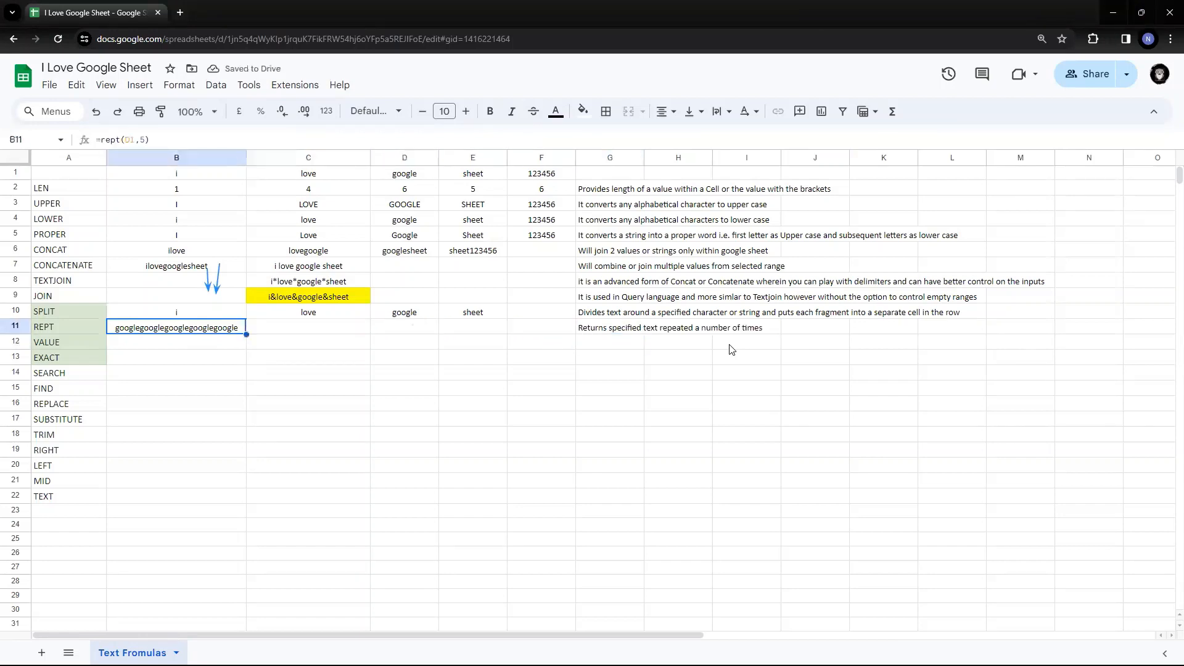
{"action": "key", "text": "ctrl+Right"}
{"action": "key", "text": "ctrl+Left"}
{"action": "double_click", "coordinate": [423, 174]}
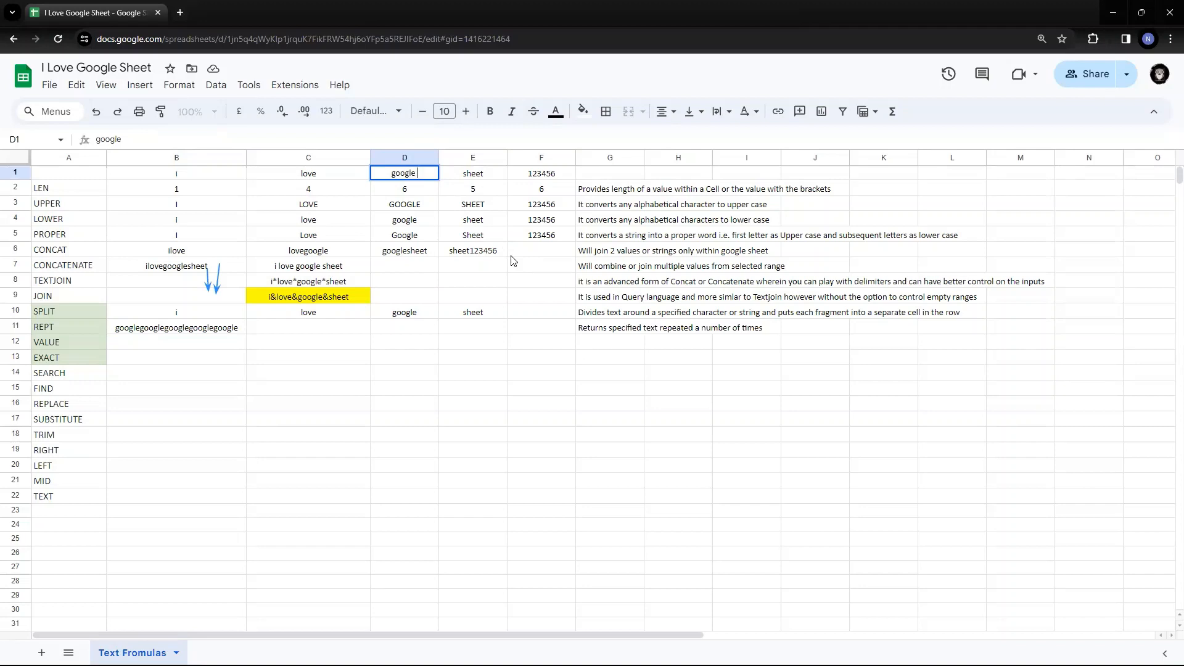
{"action": "key", "text": "Return"}
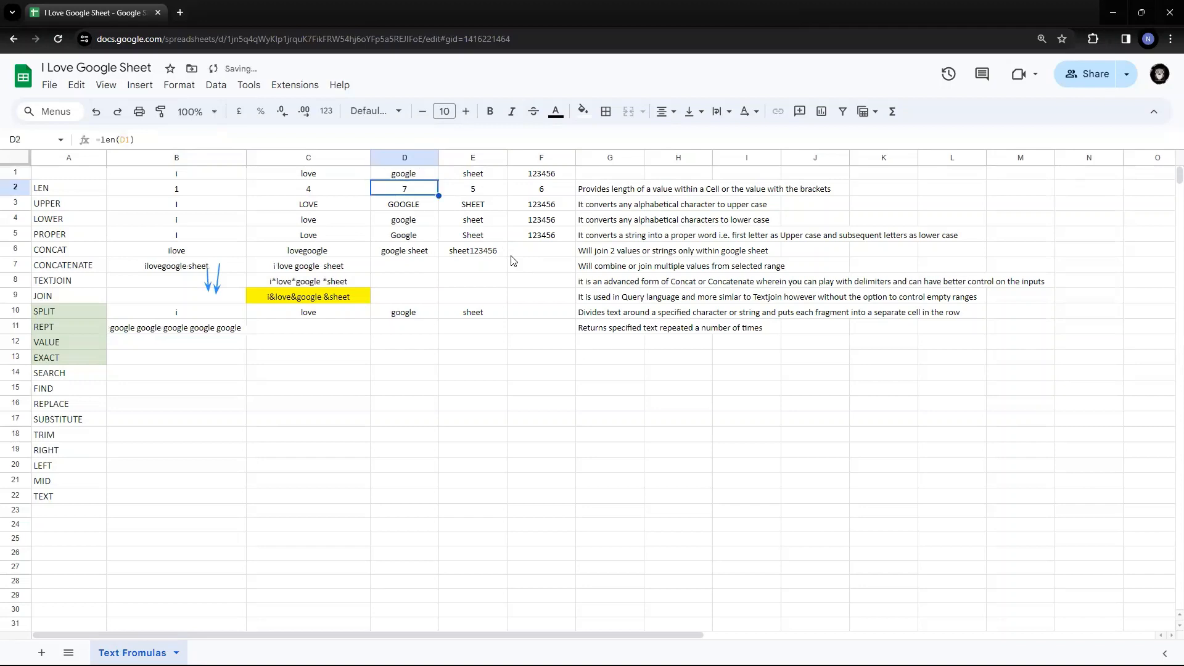
{"action": "left_click", "coordinate": [154, 342]}
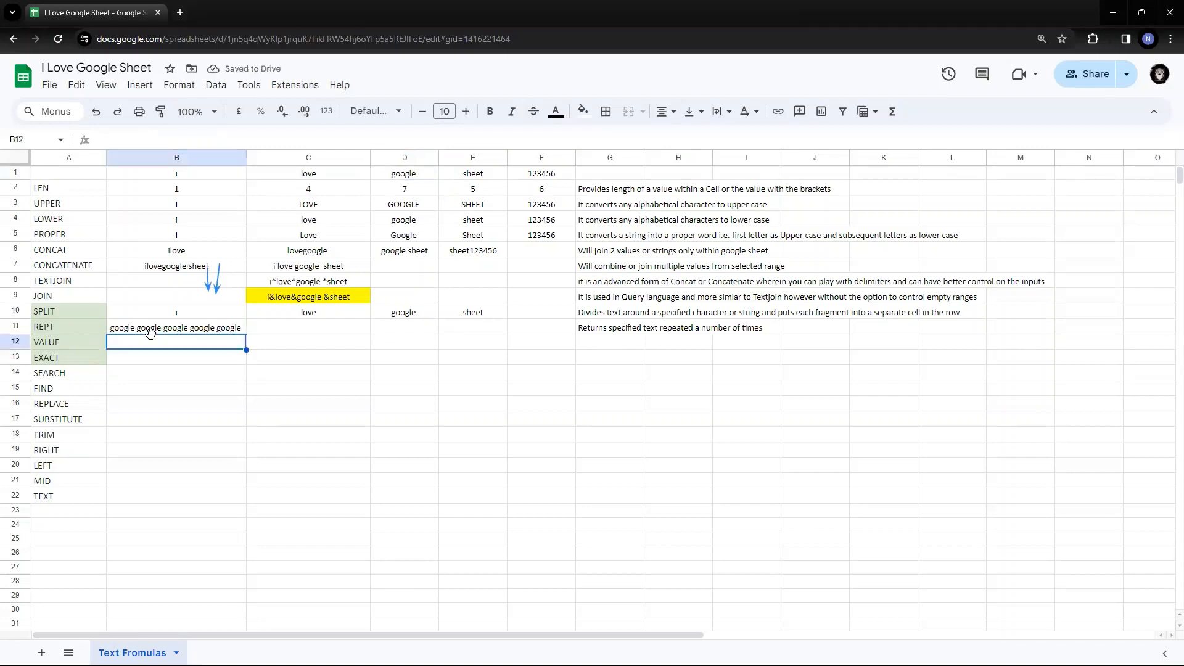
{"action": "left_click", "coordinate": [136, 333]}
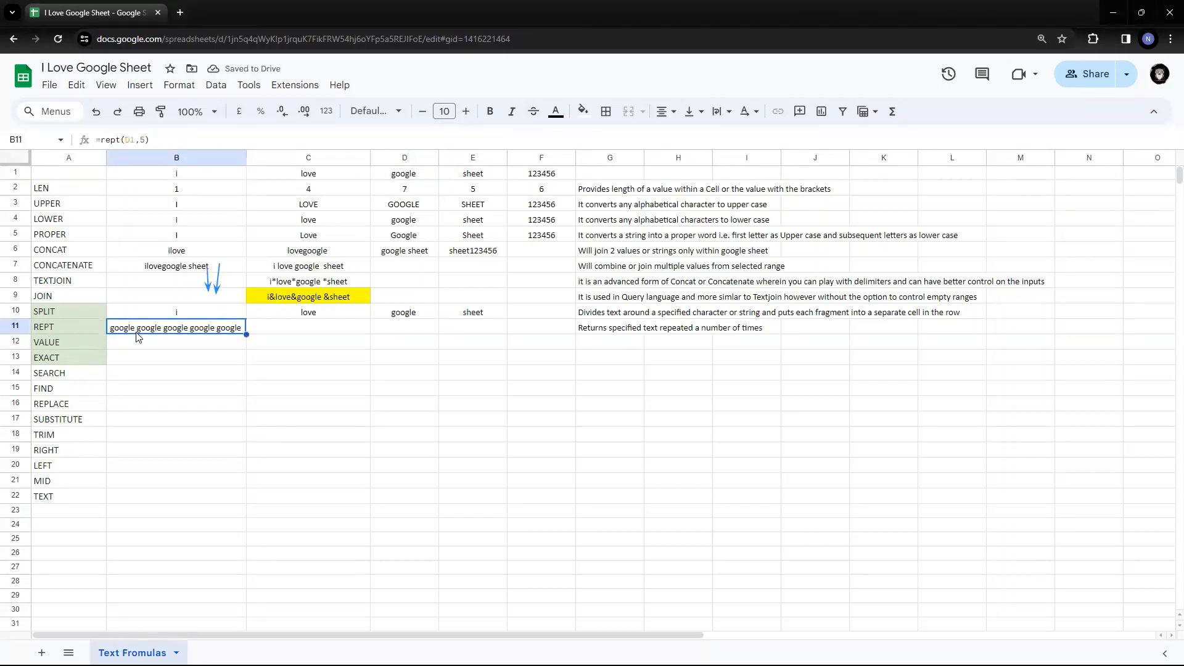
{"action": "left_click", "coordinate": [427, 172]}
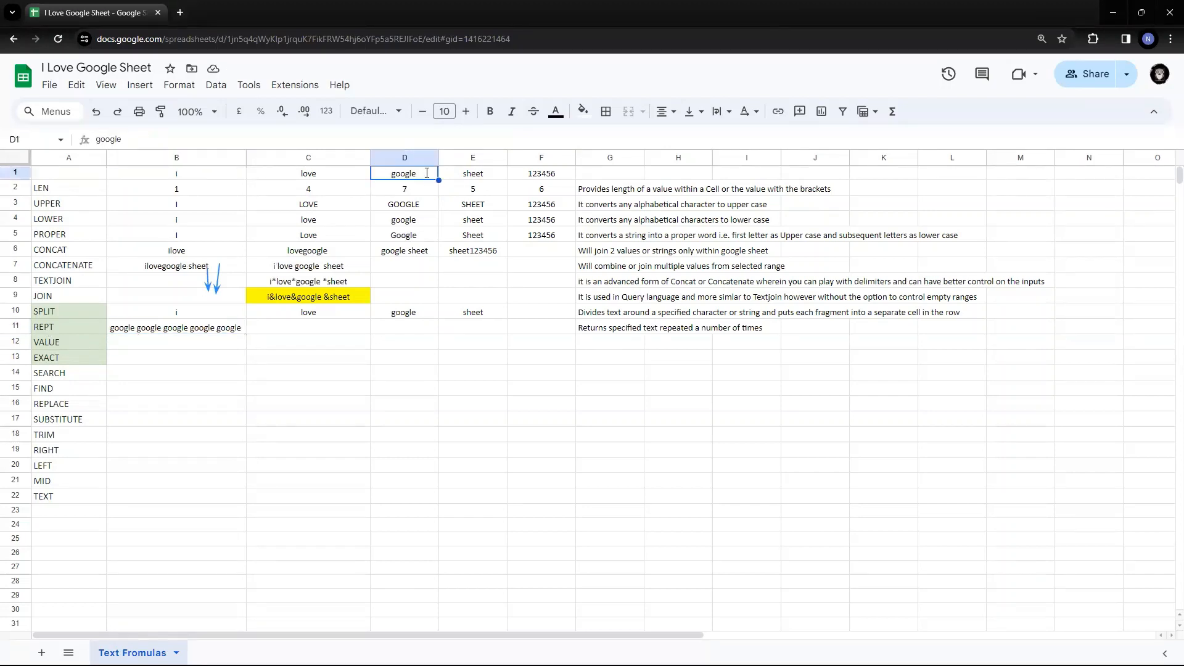
{"action": "double_click", "coordinate": [427, 173]}
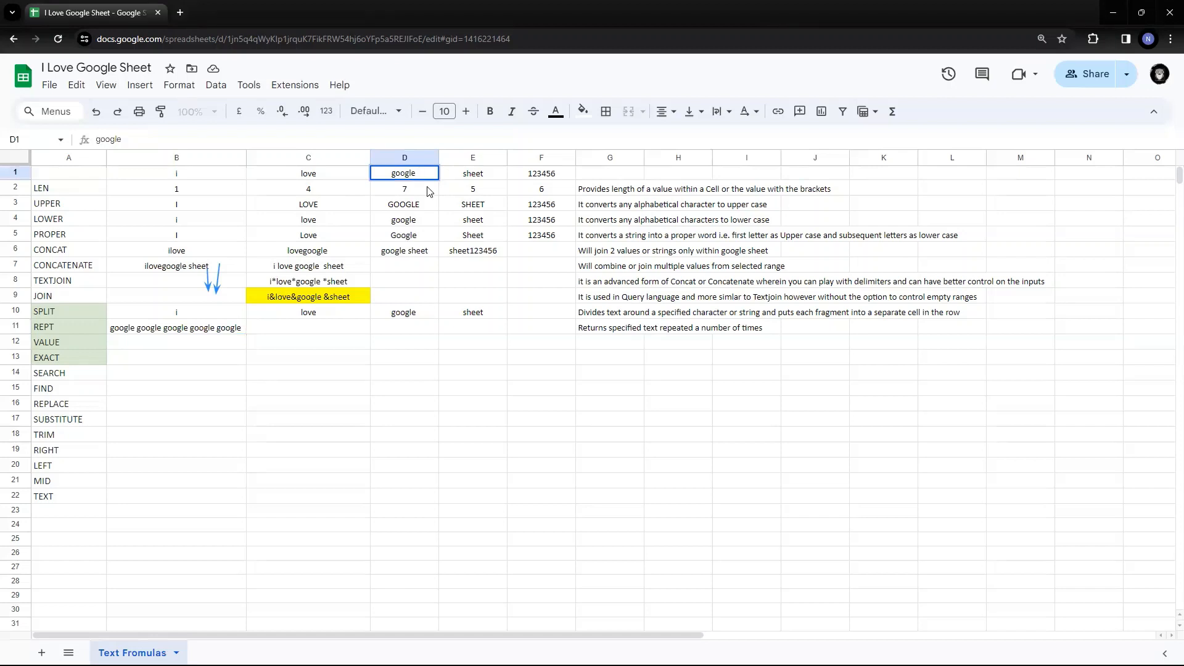
{"action": "key", "text": "BackSpace"}
{"action": "key", "text": "Return"}
{"action": "key", "text": "Up"}
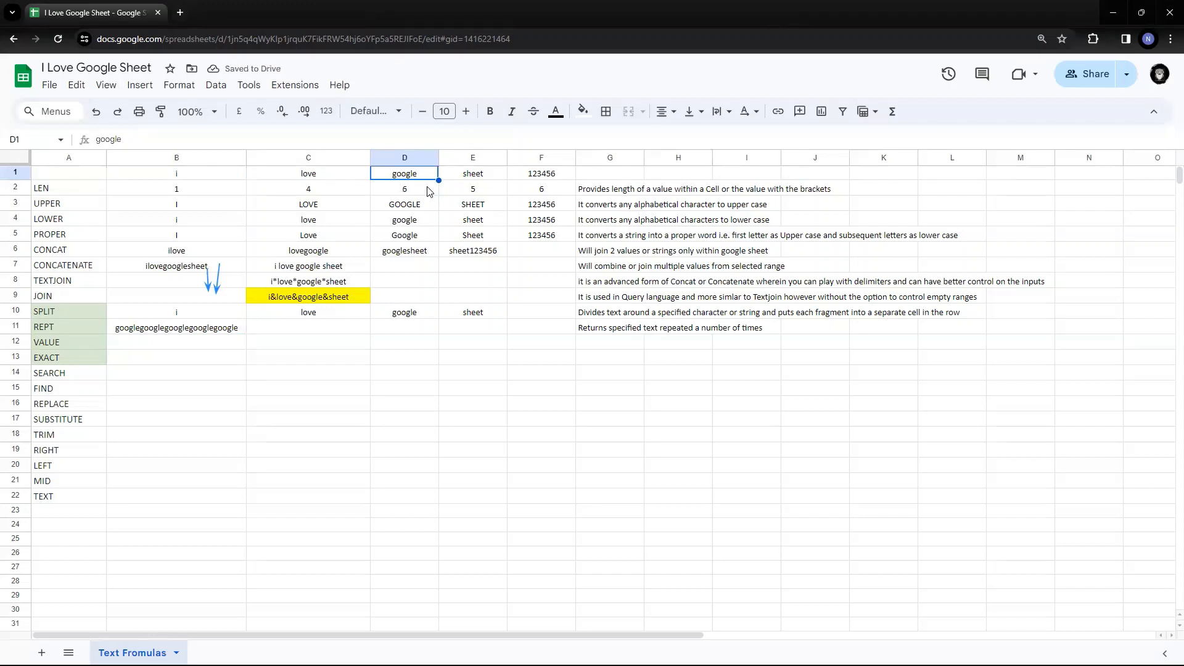
{"action": "key", "text": "Left"}
{"action": "key", "text": "Left"}
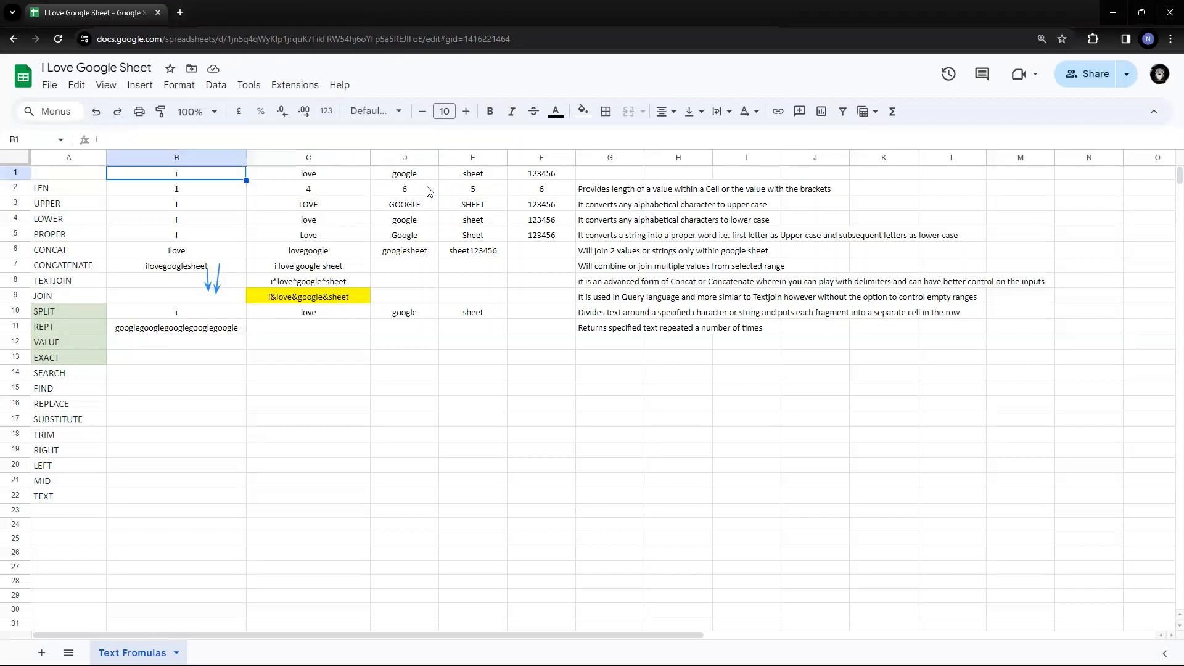
{"action": "key", "text": "Down"}
{"action": "key", "text": "Down"}
{"action": "key", "text": "Down"}
{"action": "key", "text": "Down"}
{"action": "key", "text": "Down"}
{"action": "key", "text": "Down"}
{"action": "key", "text": "Down"}
{"action": "key", "text": "Down"}
{"action": "key", "text": "Down"}
{"action": "key", "text": "Down"}
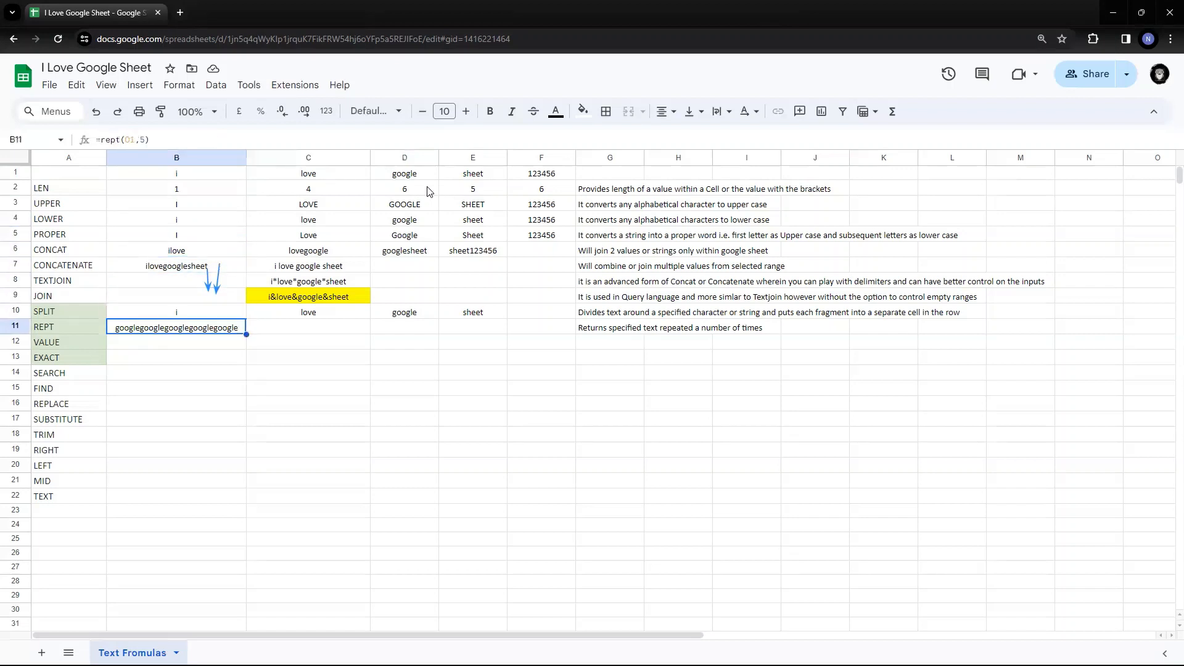
{"action": "key", "text": "F2"}
{"action": "key", "text": "Escape"}
{"action": "key", "text": "F2"}
{"action": "key", "text": "Escape"}
{"action": "key", "text": "ctrl+c"}
{"action": "key", "text": "Right"}
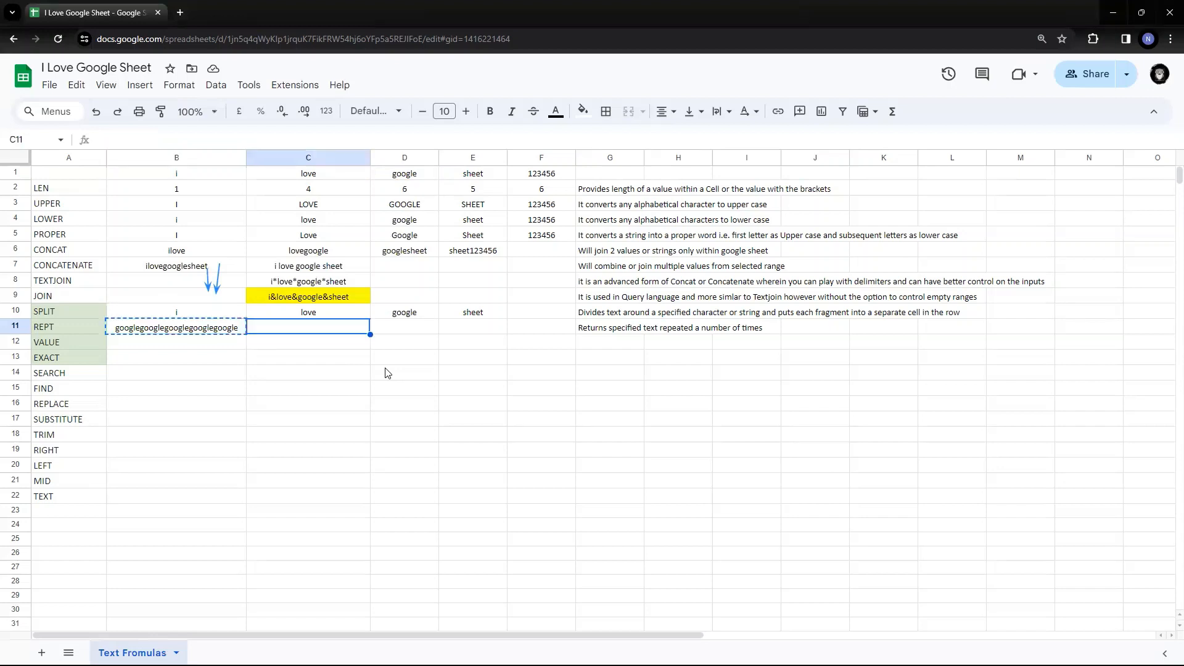
{"action": "left_click", "coordinate": [86, 86]}
{"action": "mouse_move", "coordinate": [167, 228]}
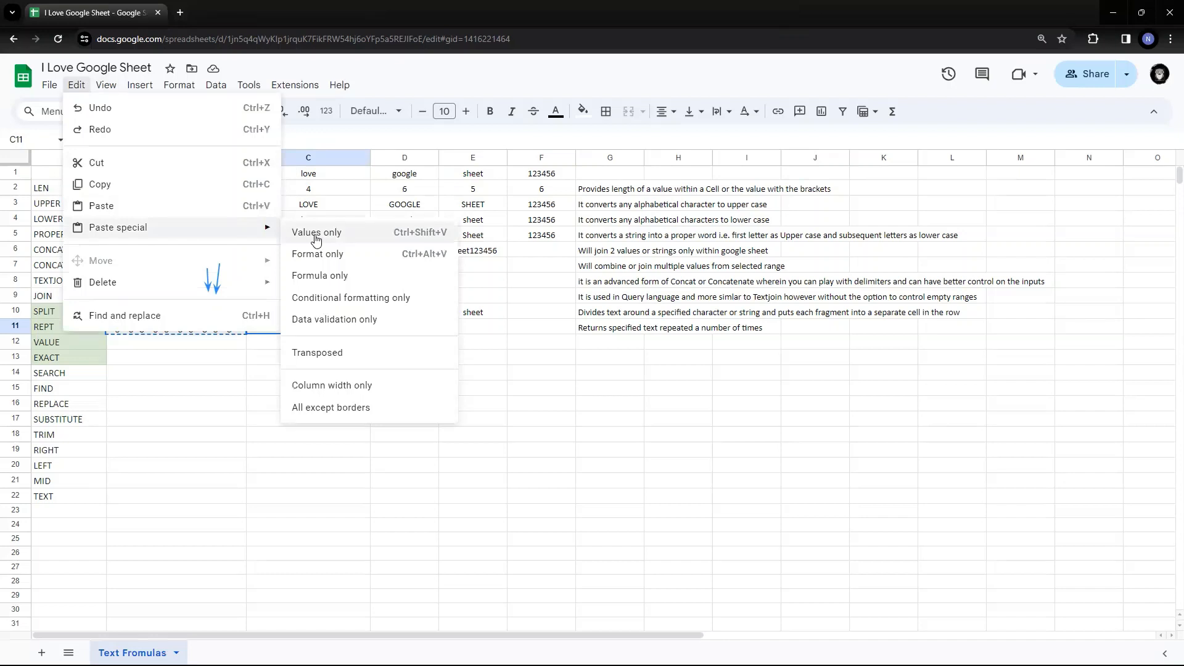
{"action": "left_click", "coordinate": [316, 234]}
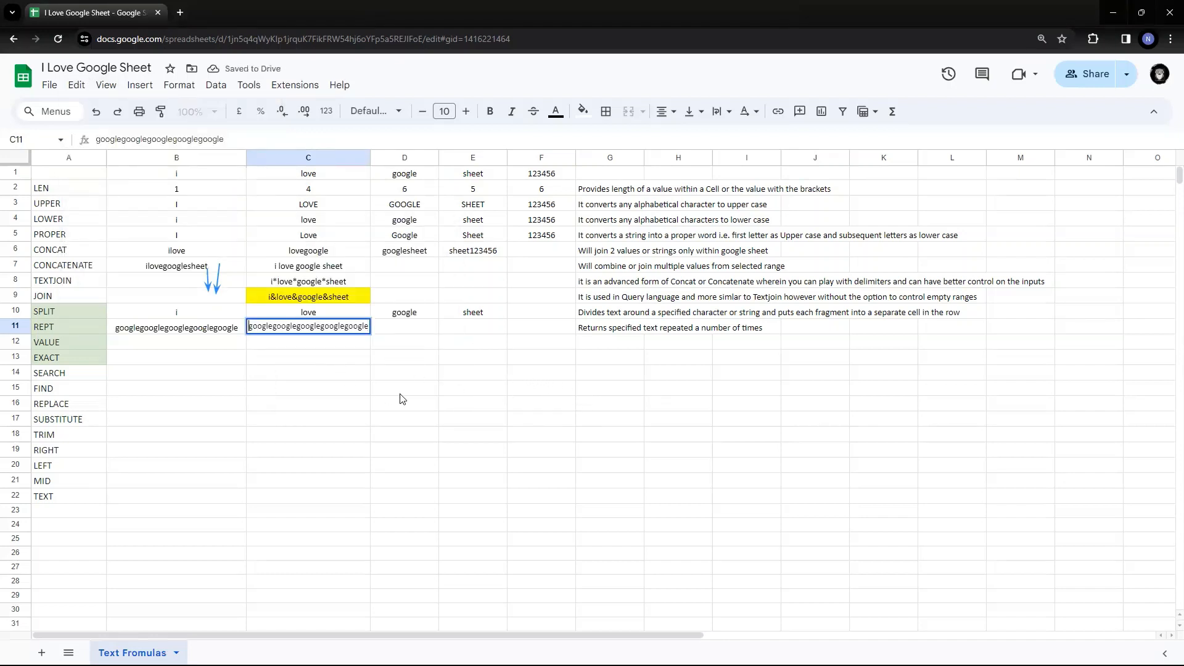
{"action": "key", "text": "Escape"}
{"action": "key", "text": "Delete"}
{"action": "key", "text": "Left"}
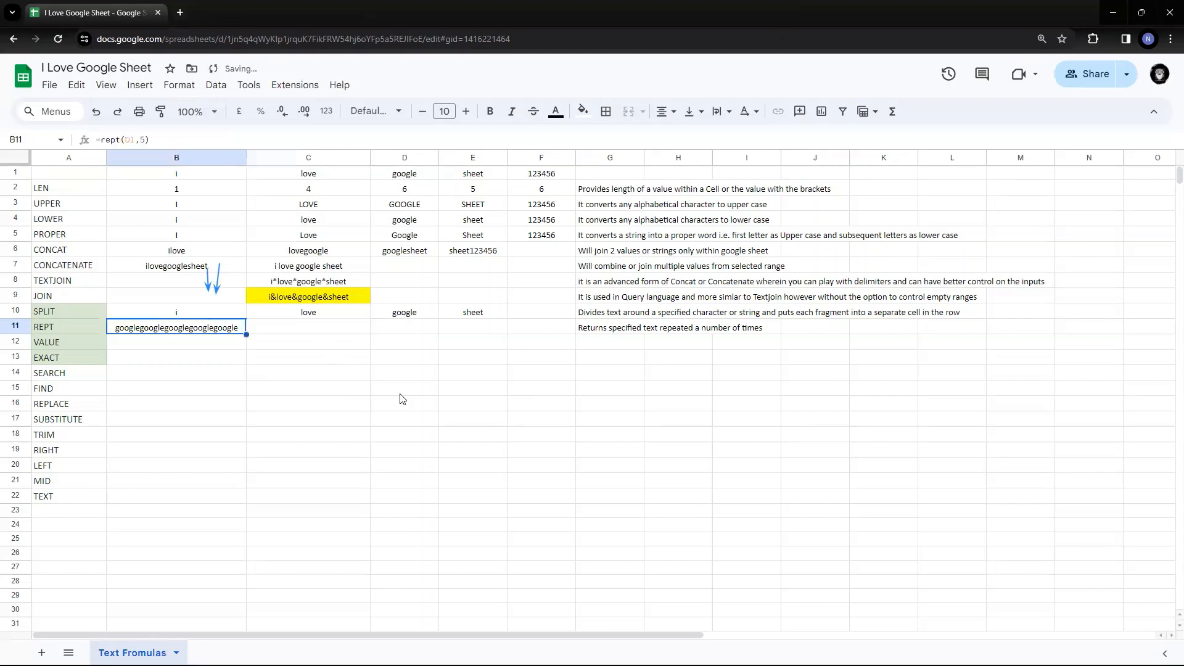
{"action": "key", "text": "Right"}
{"action": "key", "text": "Left"}
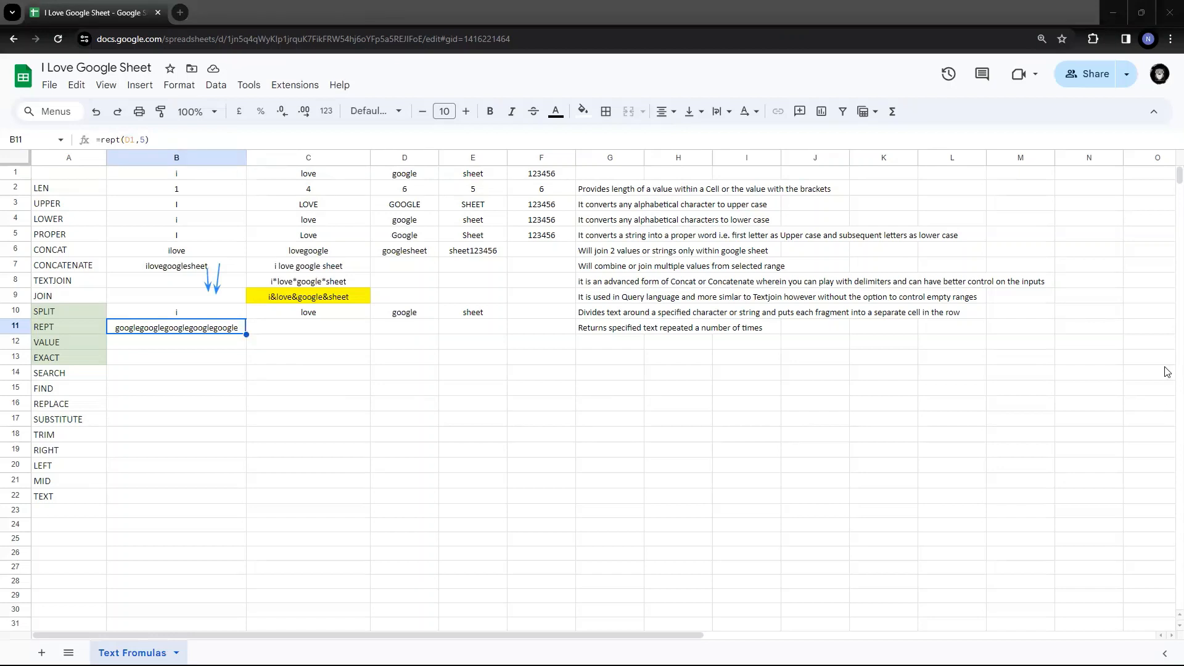
{"action": "left_click", "coordinate": [55, 332]}
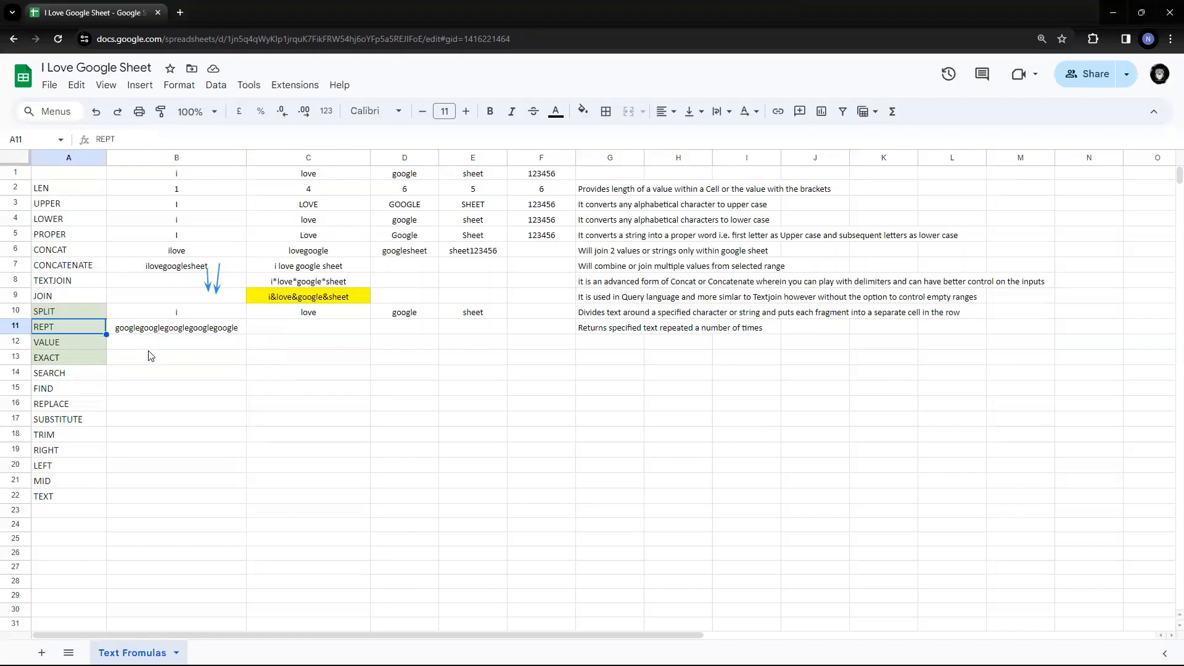
{"action": "left_click", "coordinate": [79, 346]}
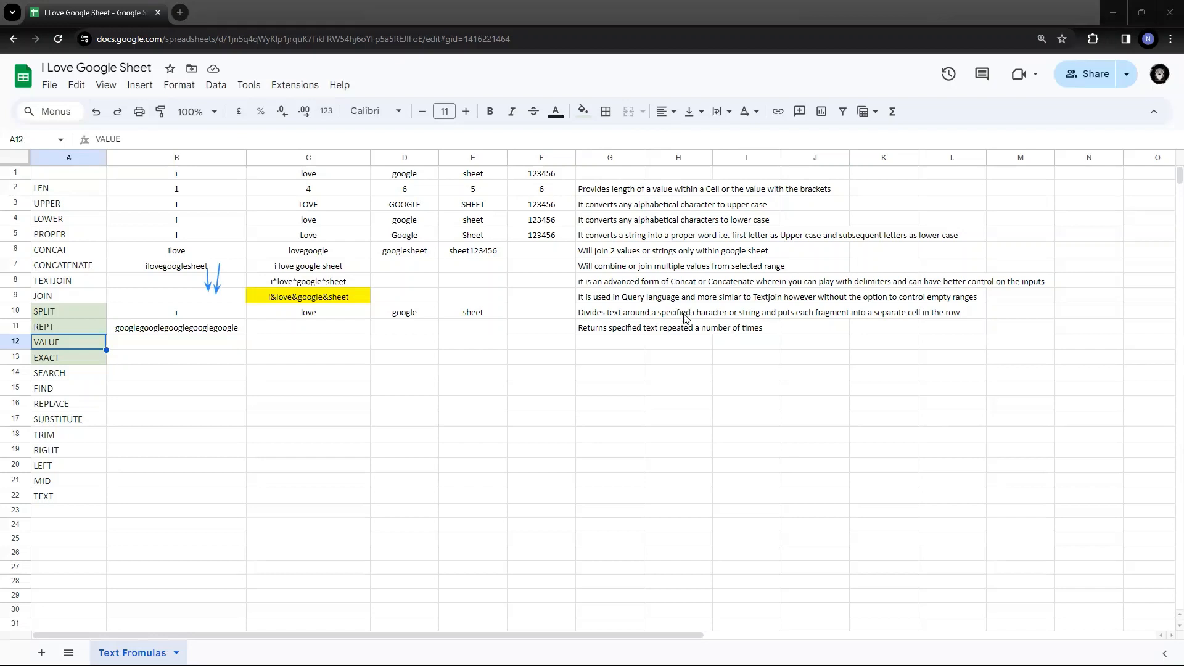
- Paste the VALUE description about converting date, time or number strings into G12
{"action": "left_click", "coordinate": [613, 344]}
{"action": "key", "text": "ctrl+v"}
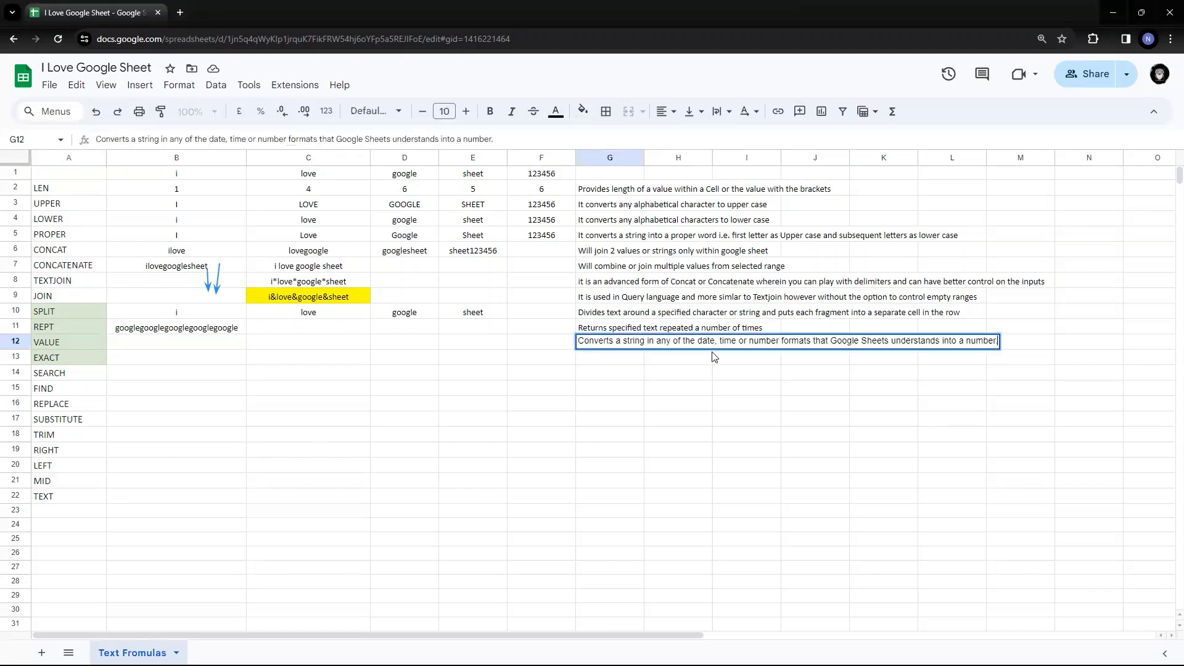
{"action": "key", "text": "Return"}
{"action": "key", "text": "Up"}
{"action": "key", "text": "Left"}
{"action": "key", "text": "Left"}
{"action": "key", "text": "Left"}
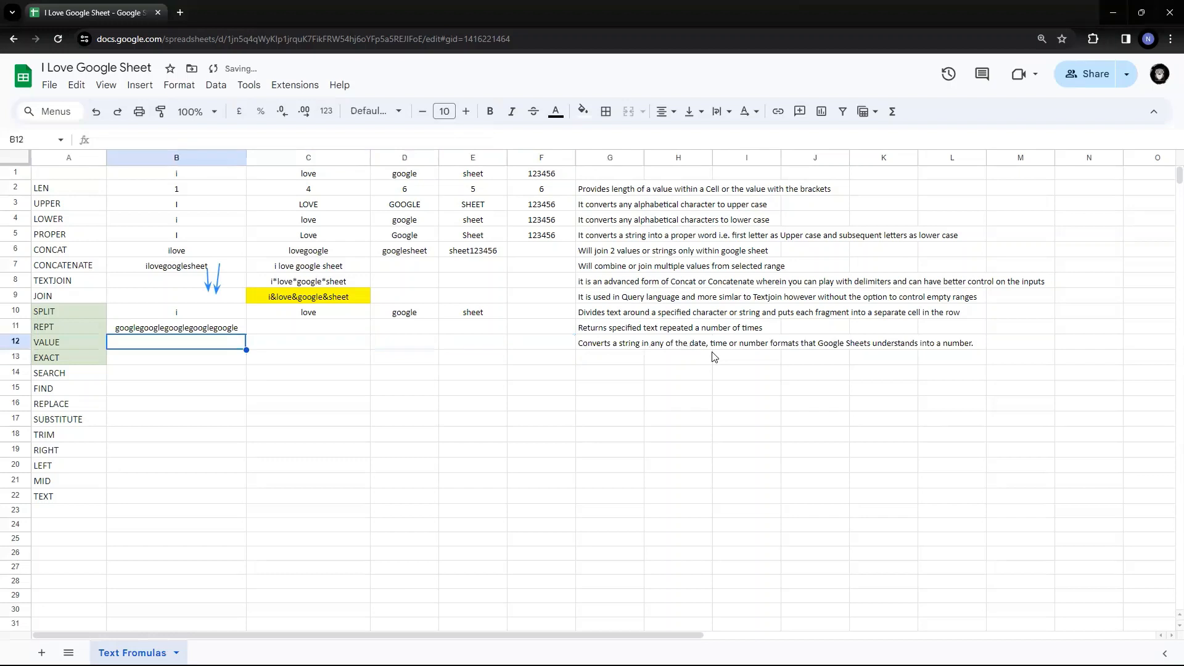
- Discard an unfinished VALUE formula and enter the quoted text "1234" in B12
{"action": "type", "text": "=value"}
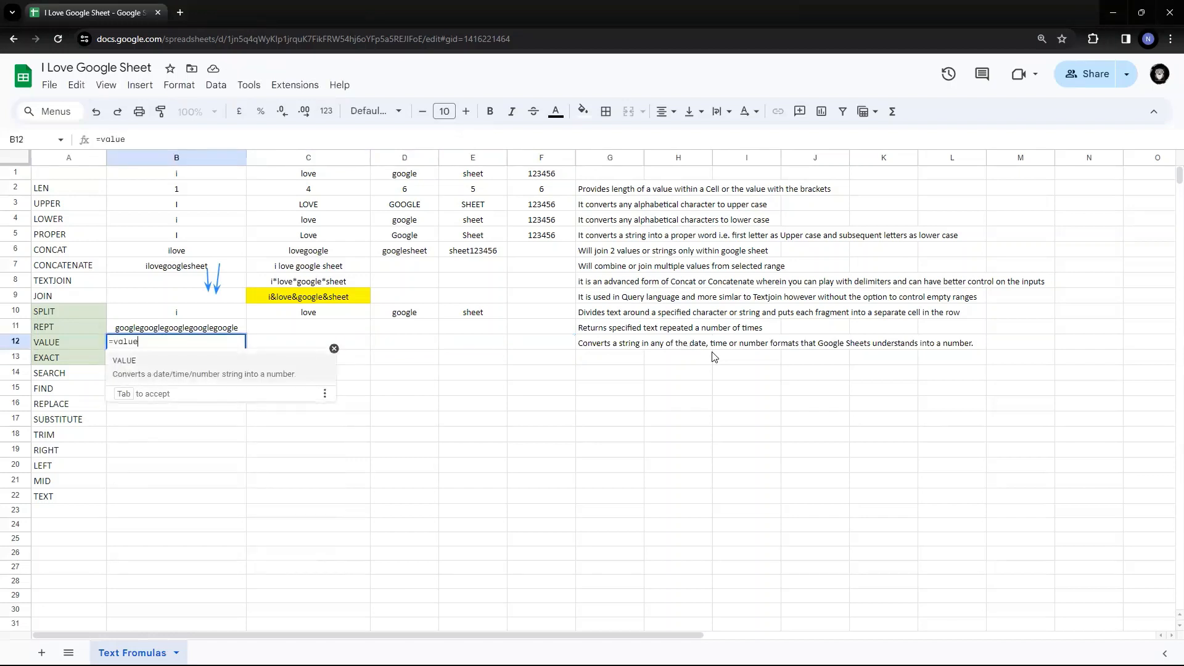
{"action": "type", "text": "("}
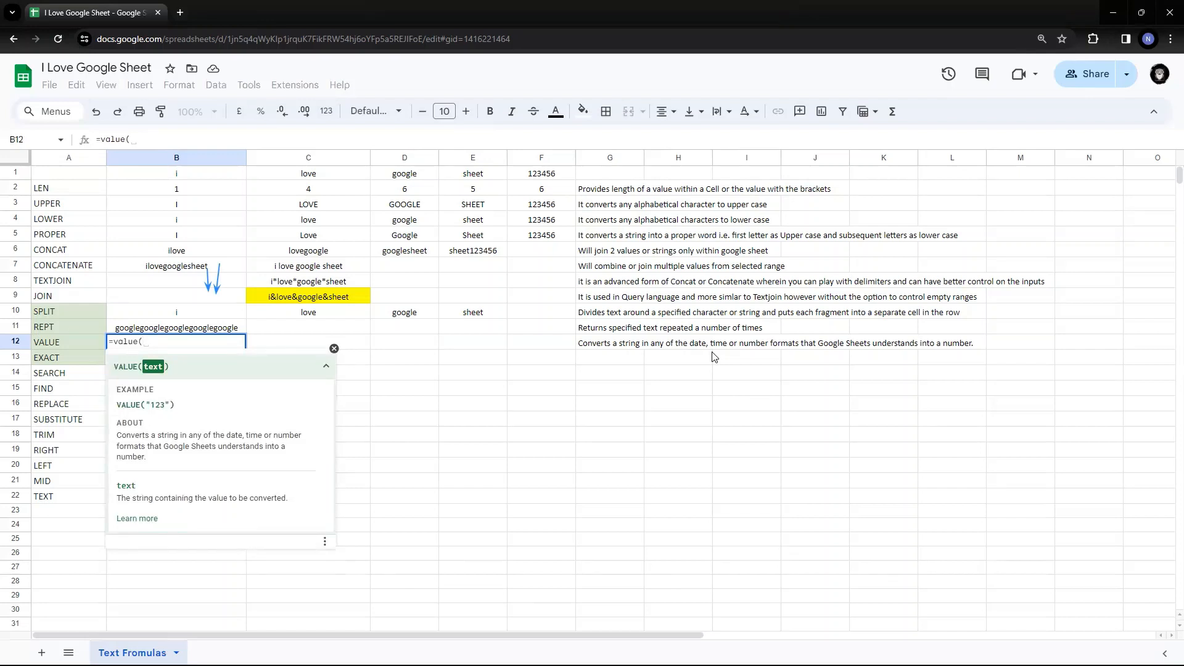
{"action": "type", "text": "\""}
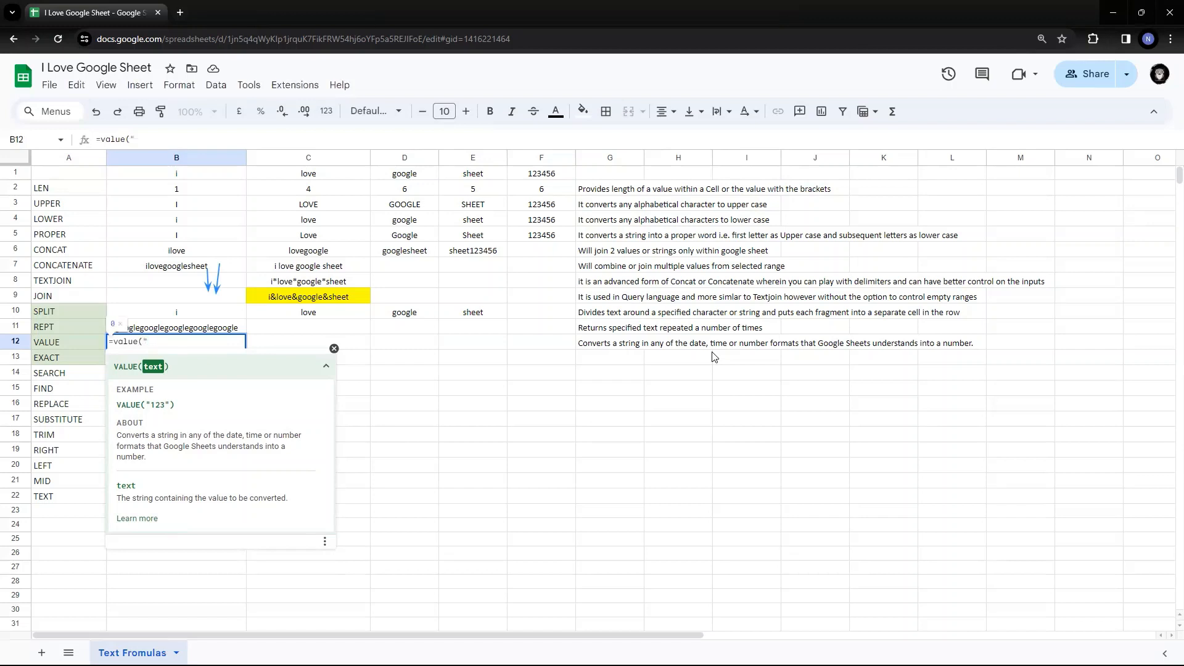
{"action": "type", "text": "\"123"}
{"action": "key", "text": "Escape"}
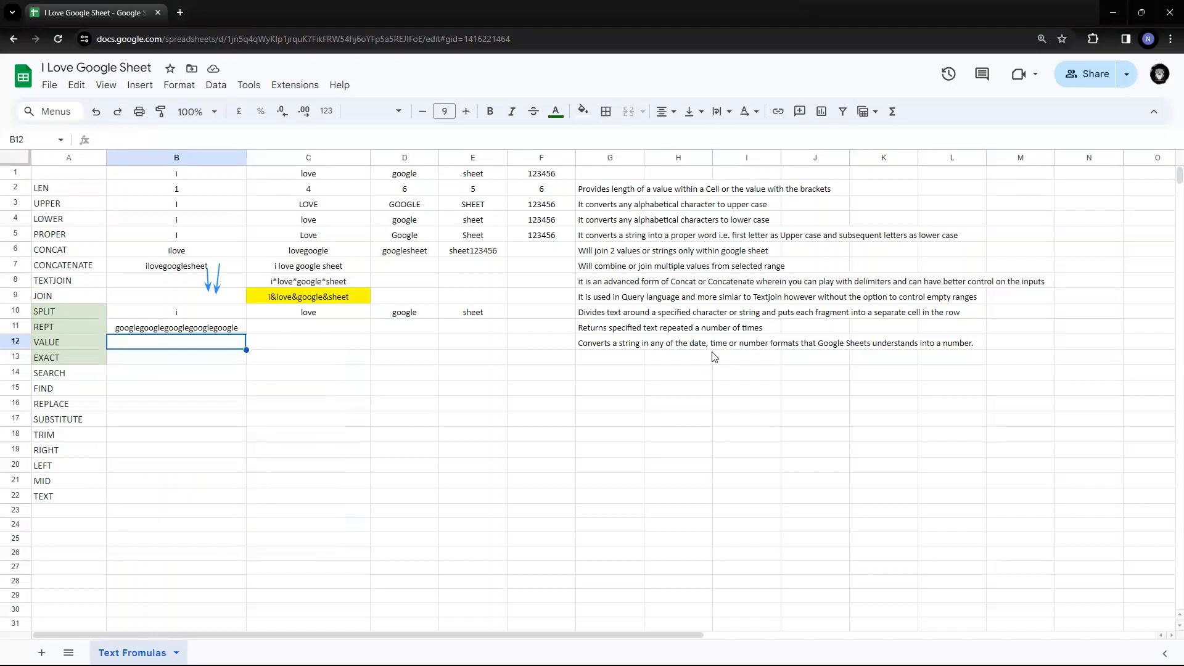
{"action": "type", "text": "\""}
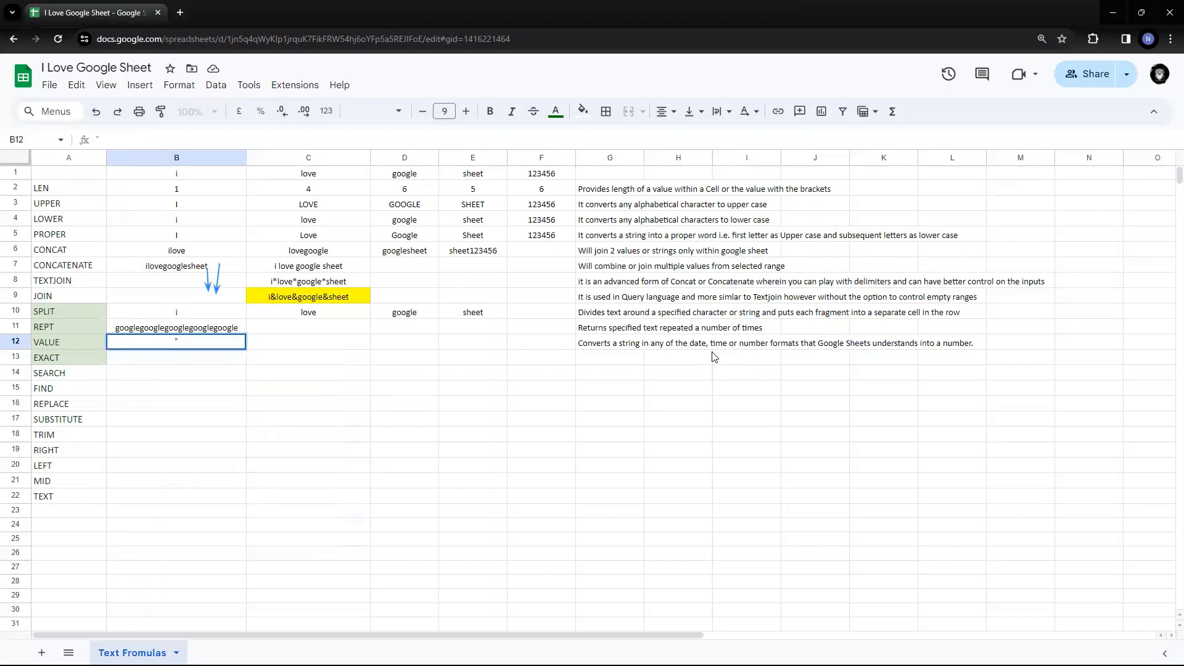
{"action": "type", "text": "1234\""}
{"action": "key", "text": "Return"}
{"action": "key", "text": "Up"}
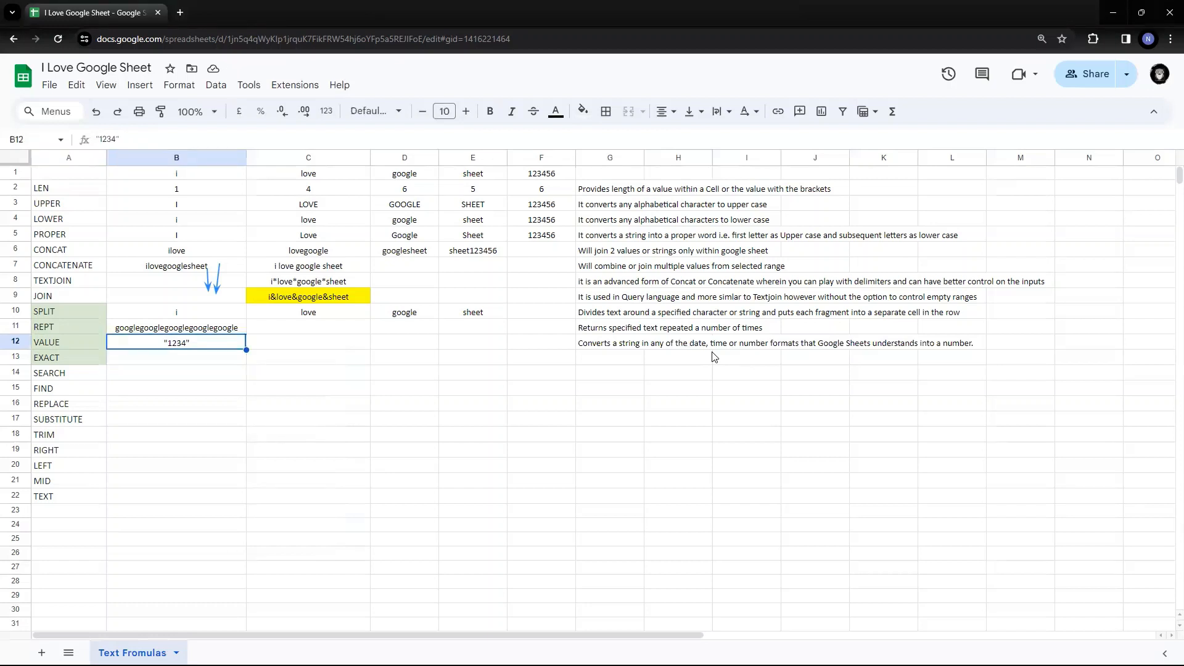
{"action": "key", "text": "Right"}
- Enter =B12+1 in C12 and check its result
{"action": "type", "text": "="}
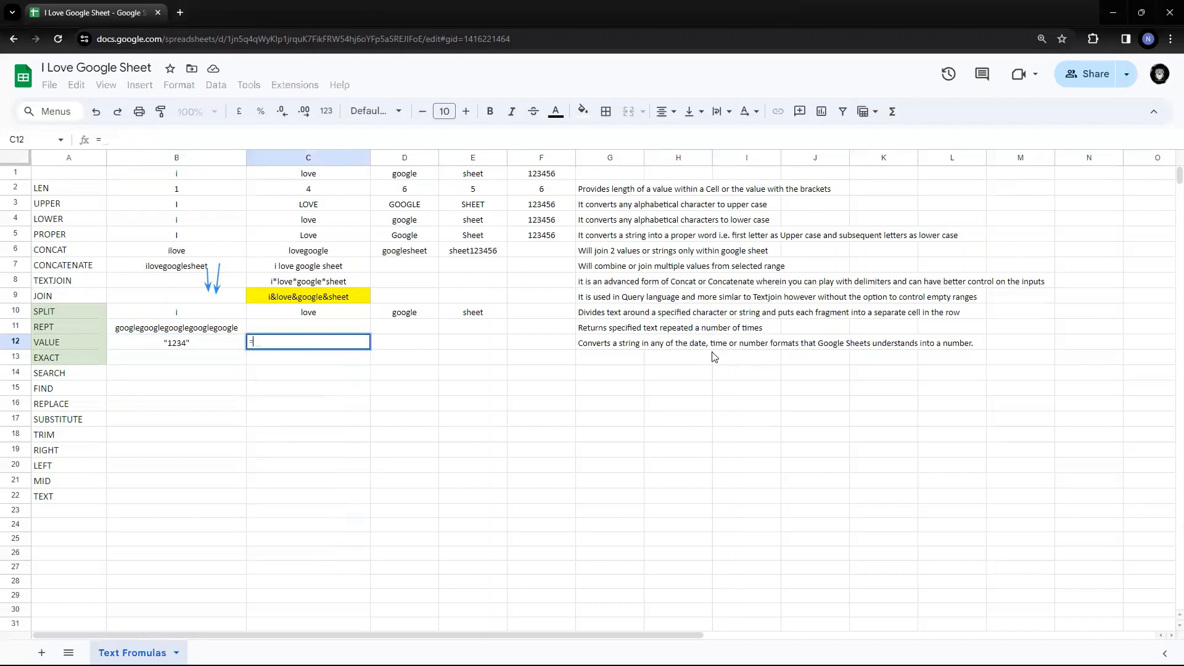
{"action": "key", "text": "Left"}
{"action": "type", "text": "+1"}
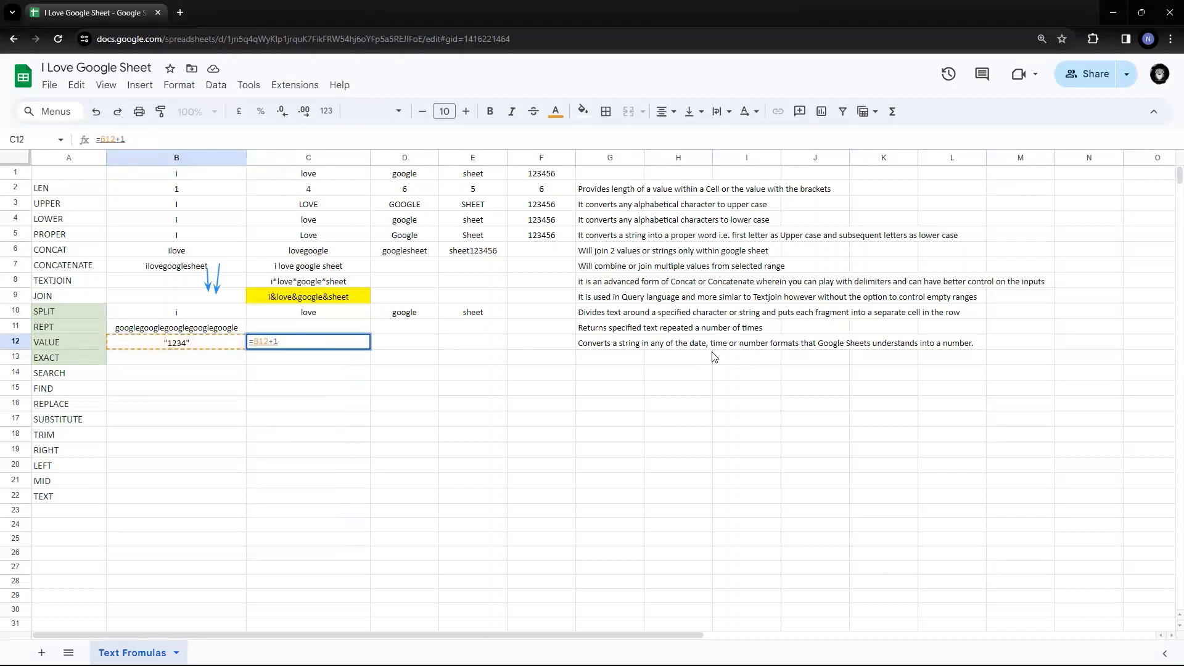
{"action": "key", "text": "Return"}
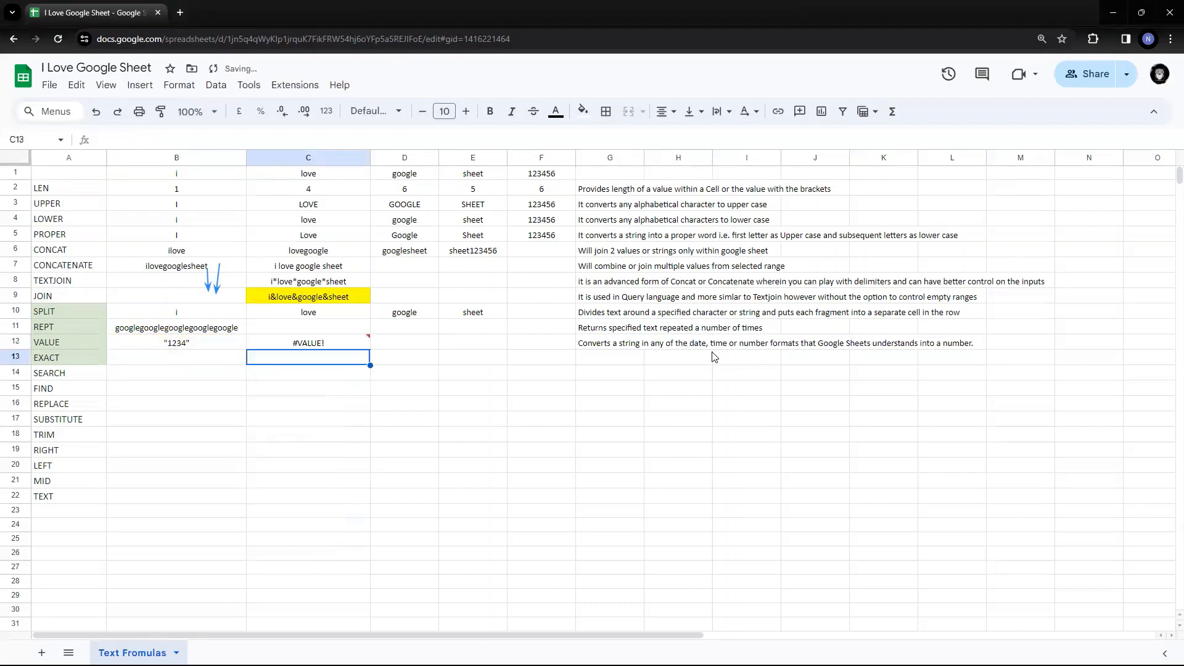
{"action": "key", "text": "Up"}
{"action": "key", "text": "Return"}
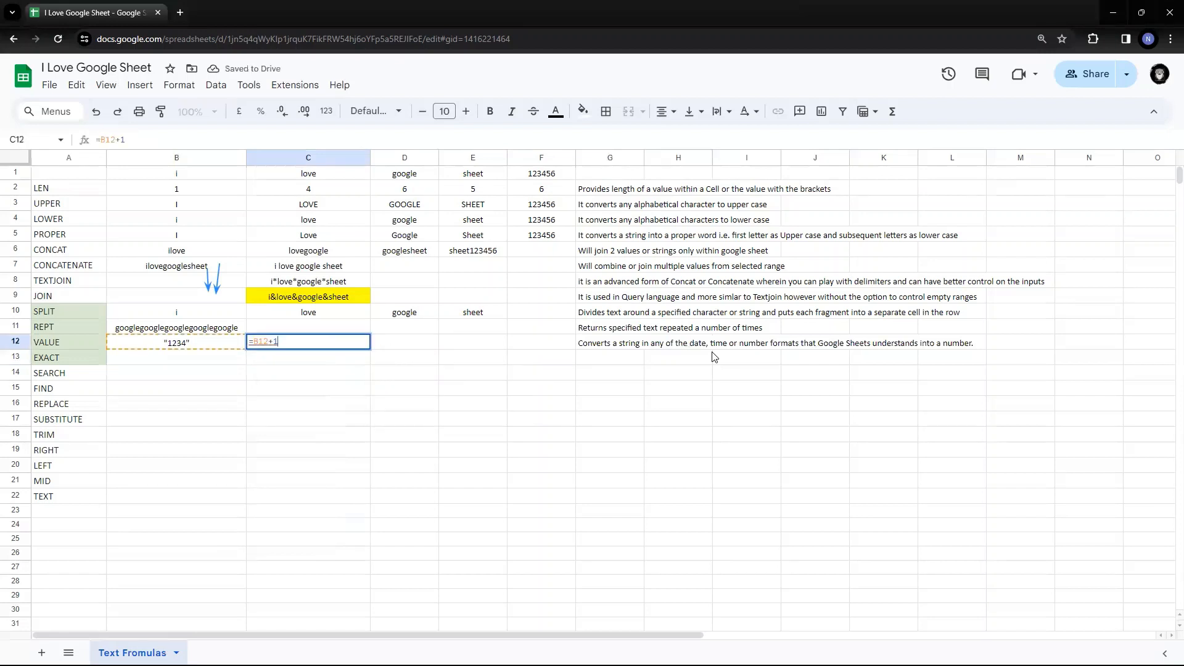
{"action": "key", "text": "Home"}
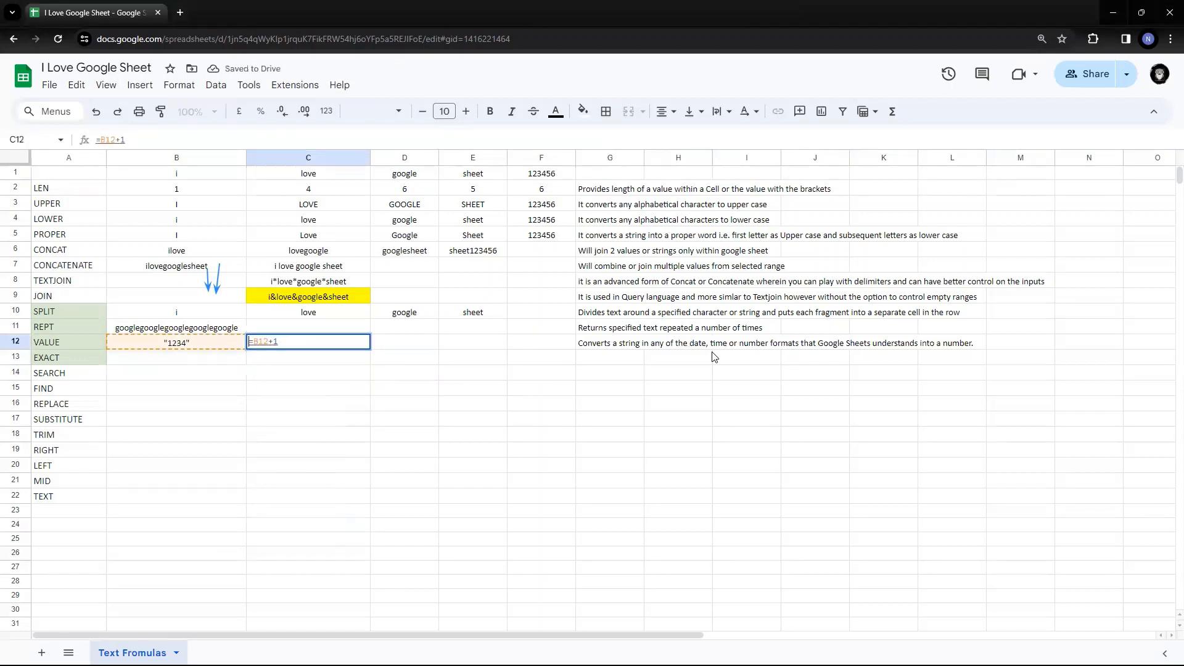
{"action": "key", "text": "Escape"}
{"action": "key", "text": "Right"}
{"action": "key", "text": "Left"}
- Wrap the reference to make C12 =value(B12)+1, which returns #VALUE!
{"action": "key", "text": "Return"}
{"action": "type", "text": "v"}
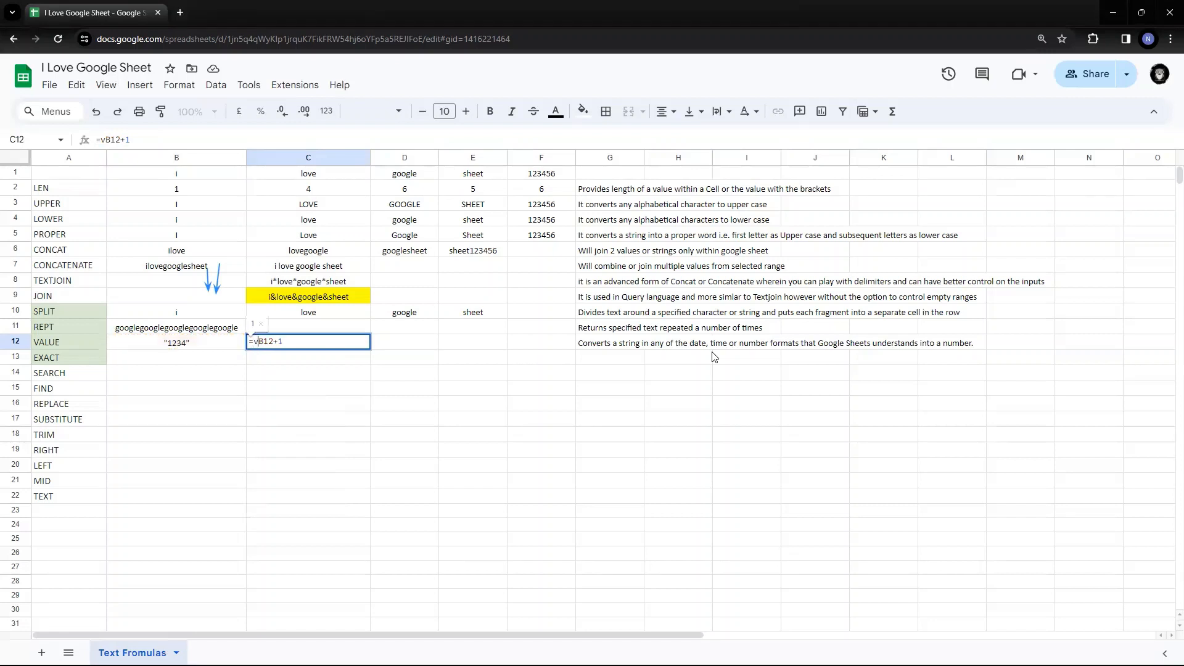
{"action": "type", "text": "alue("}
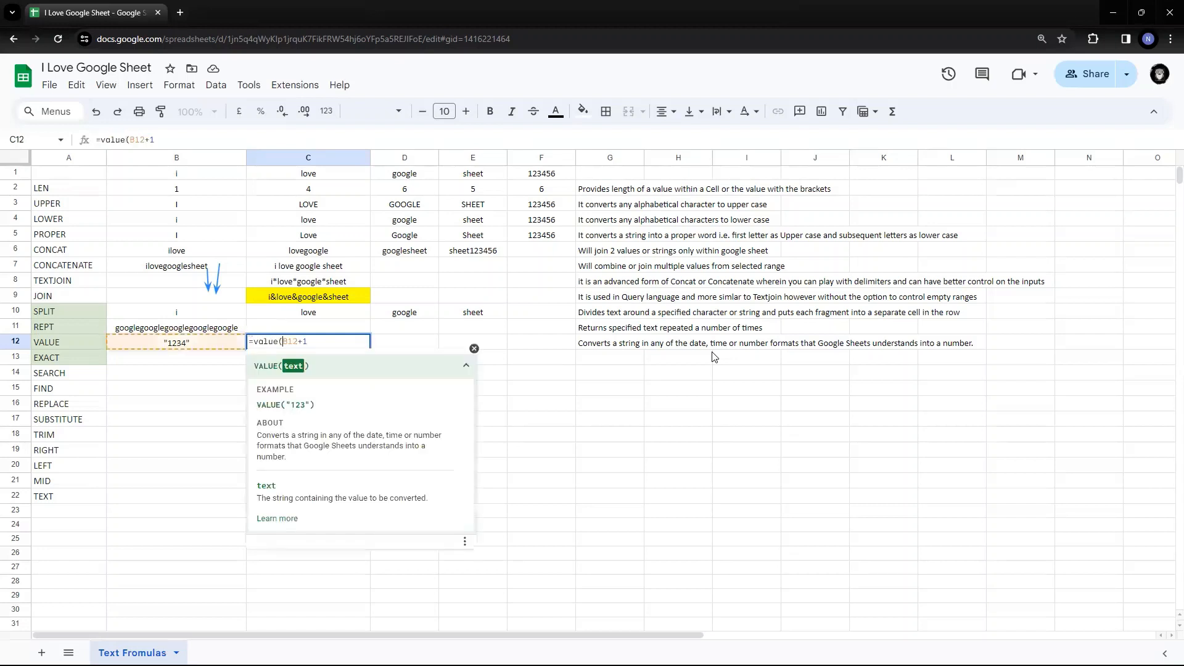
{"action": "key", "text": "Right"}
{"action": "type", "text": ")"}
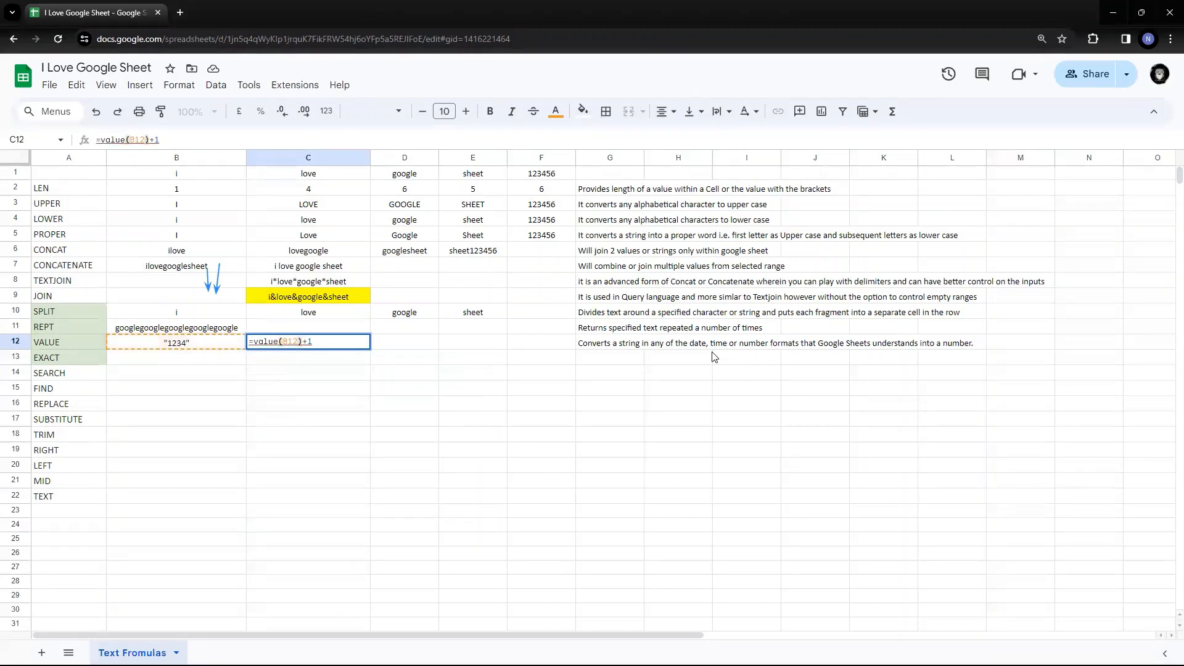
{"action": "key", "text": "Return"}
{"action": "key", "text": "Up"}
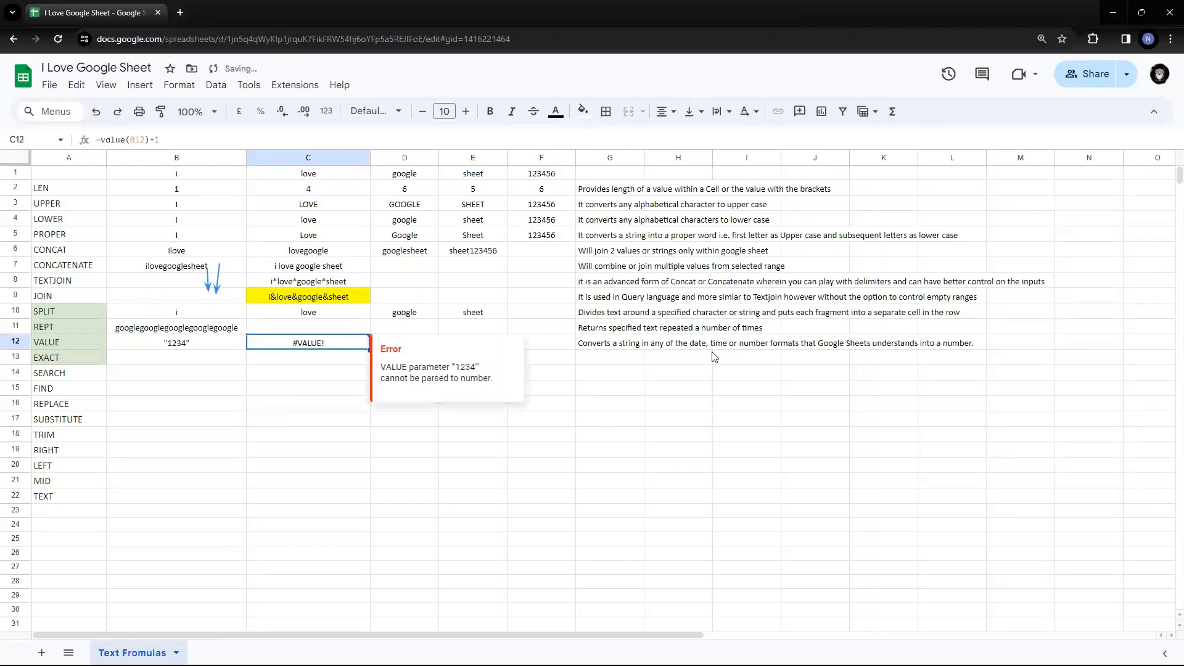
{"action": "key", "text": "Return"}
{"action": "key", "text": "Escape"}
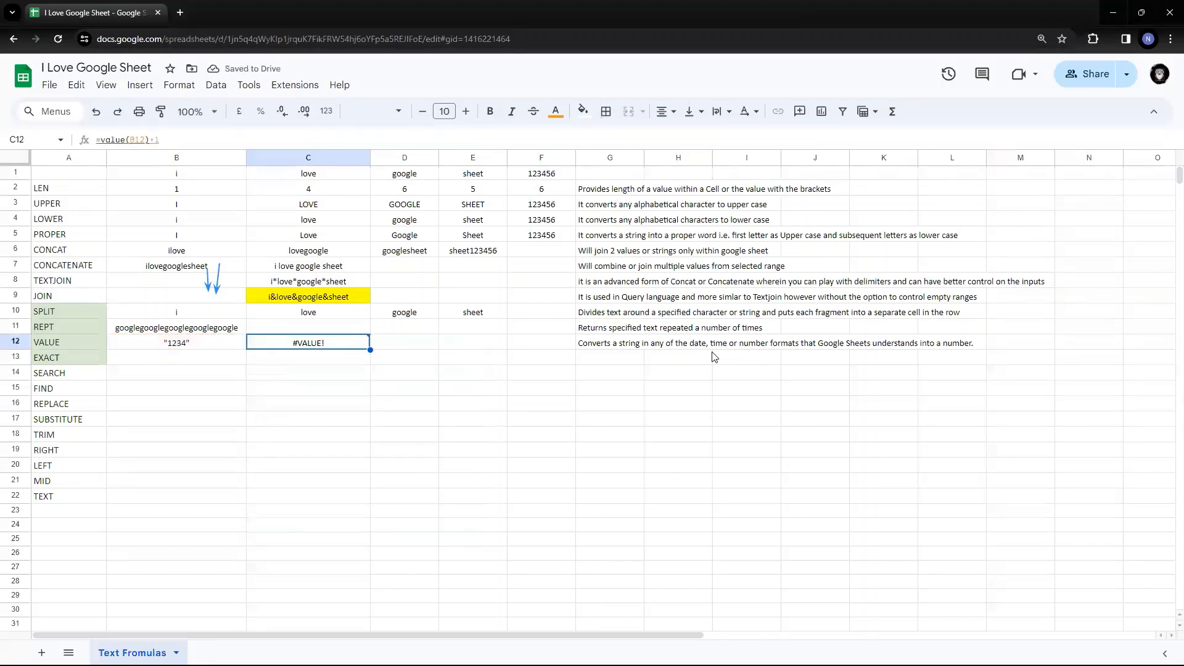
- Start editing B12 to remove the quote marks around 1234
{"action": "key", "text": "Left"}
{"action": "key", "text": "Return"}
{"action": "key", "text": "BackSpace"}
{"action": "key", "text": "Left"}
{"action": "key", "text": "Left"}
{"action": "key", "text": "Left"}
{"action": "key", "text": "Left"}
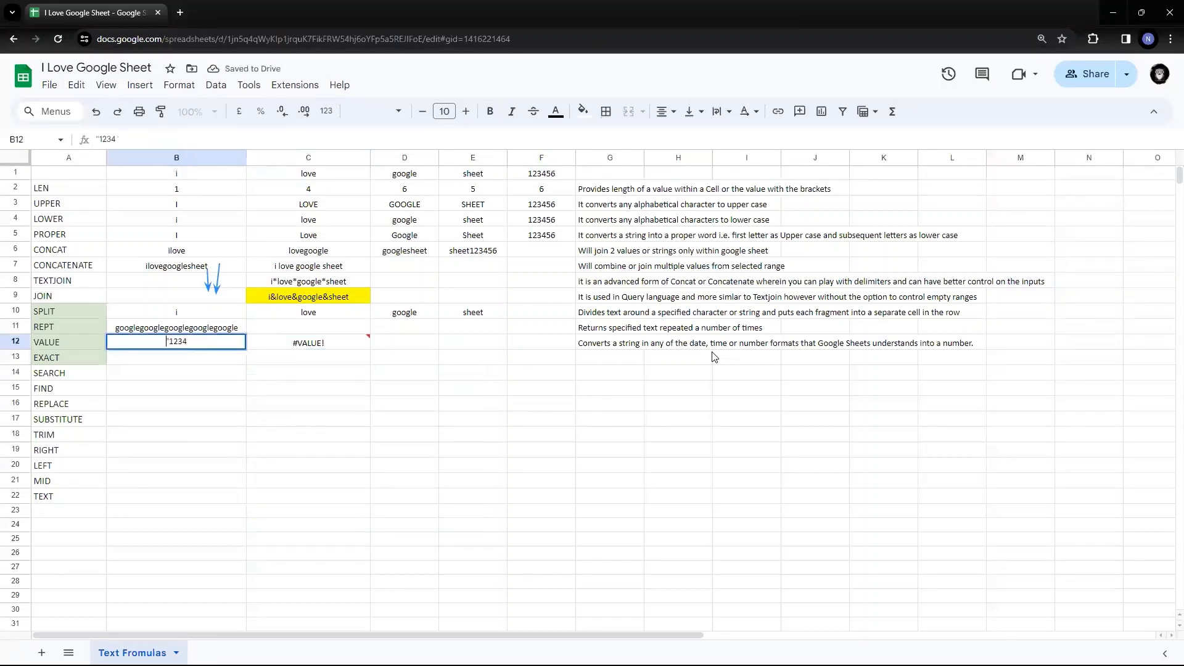
- Replace B12's quotes with a leading apostrophe so it holds 1234 and C12 shows 1235
{"action": "key", "text": "BackSpace"}
{"action": "type", "text": "'"}
{"action": "key", "text": "Return"}
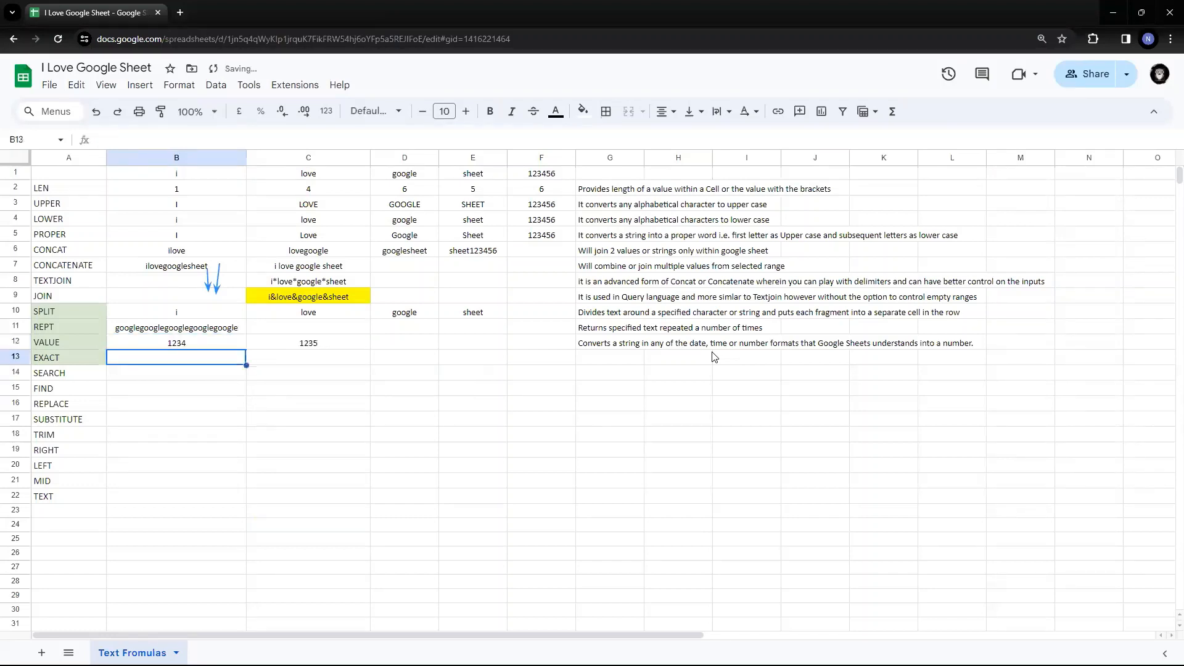
{"action": "key", "text": "Up"}
{"action": "key", "text": "Right"}
{"action": "key", "text": "Return"}
{"action": "key", "text": "Left"}
{"action": "key", "text": "Left"}
{"action": "key", "text": "Left"}
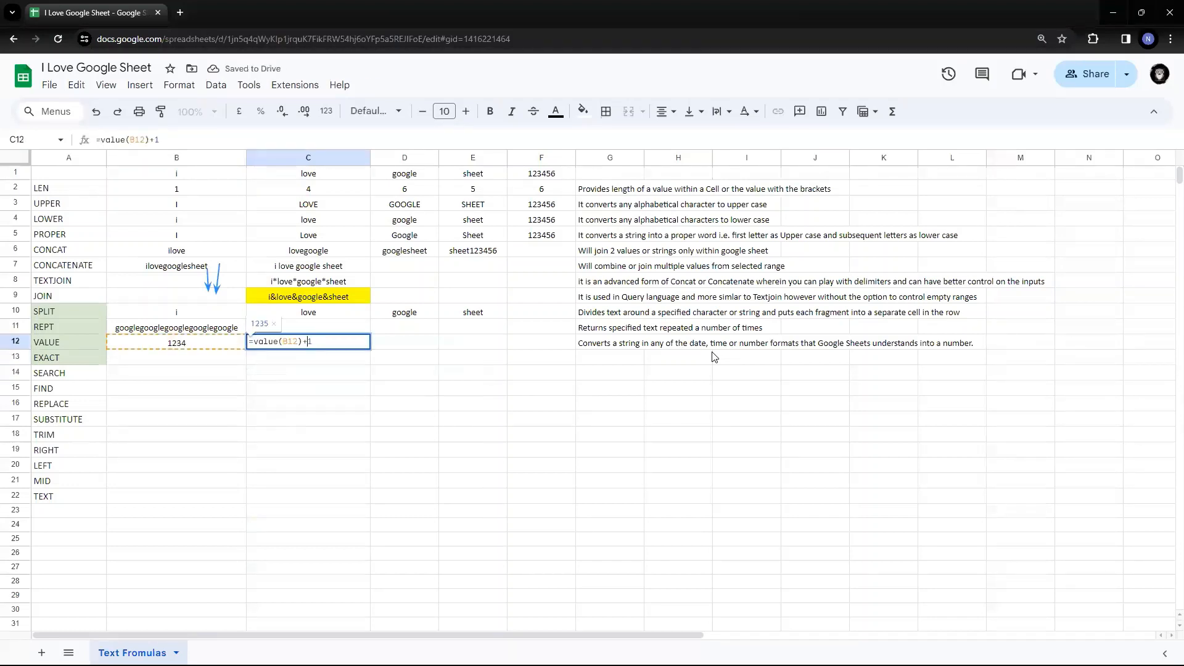
{"action": "key", "text": "Escape"}
- Revert C12 to =B12+1, then clear the test formula from C12
{"action": "key", "text": "Return"}
{"action": "key", "text": "Left"}
{"action": "key", "text": "Left"}
{"action": "key", "text": "BackSpace"}
{"action": "key", "text": "Left"}
{"action": "key", "text": "Left"}
{"action": "key", "text": "Left"}
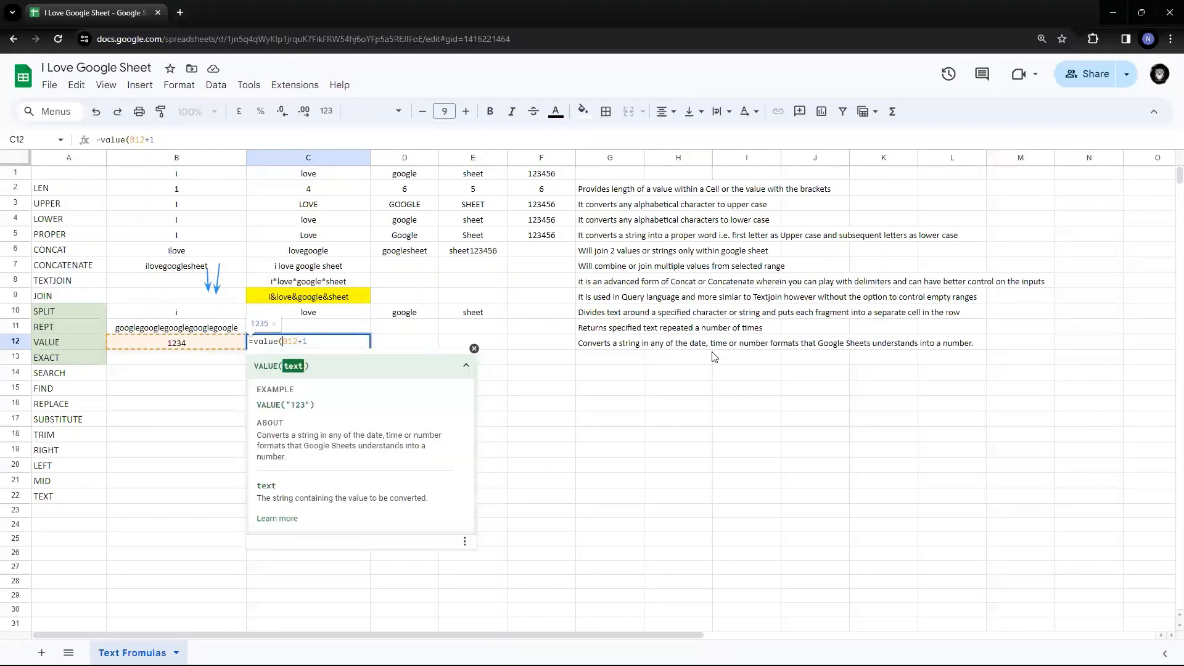
{"action": "key", "text": "BackSpace"}
{"action": "key", "text": "BackSpace"}
{"action": "key", "text": "BackSpace"}
{"action": "key", "text": "BackSpace"}
{"action": "key", "text": "BackSpace"}
{"action": "key", "text": "BackSpace"}
{"action": "key", "text": "Return"}
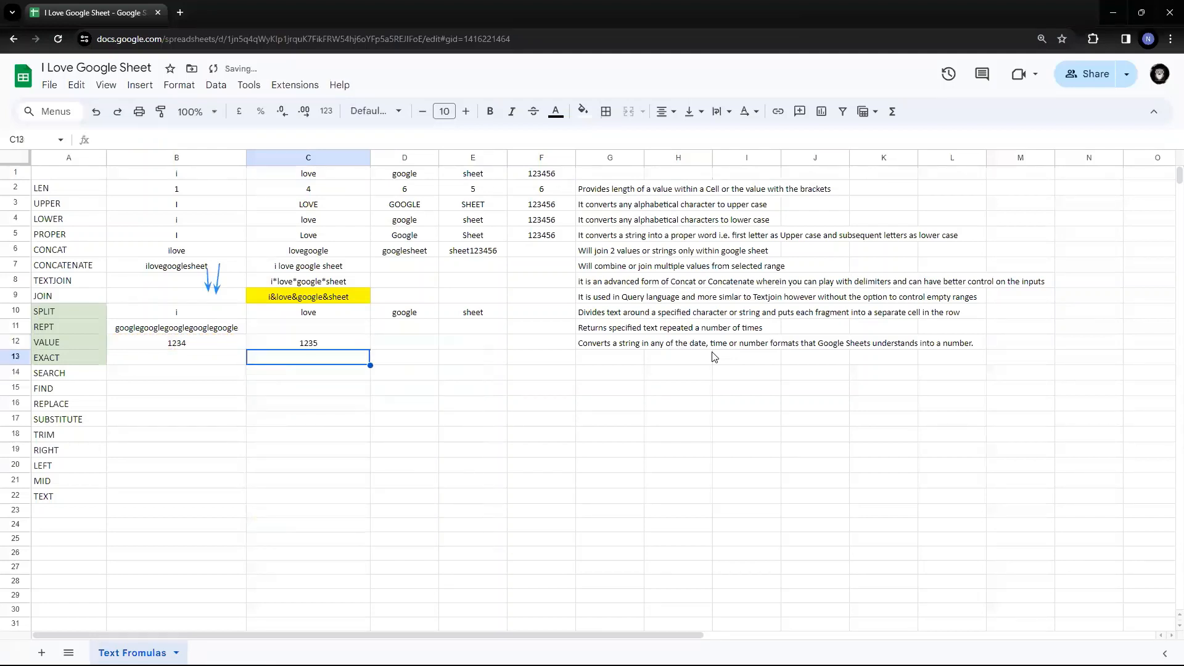
{"action": "key", "text": "Up"}
{"action": "key", "text": "Return"}
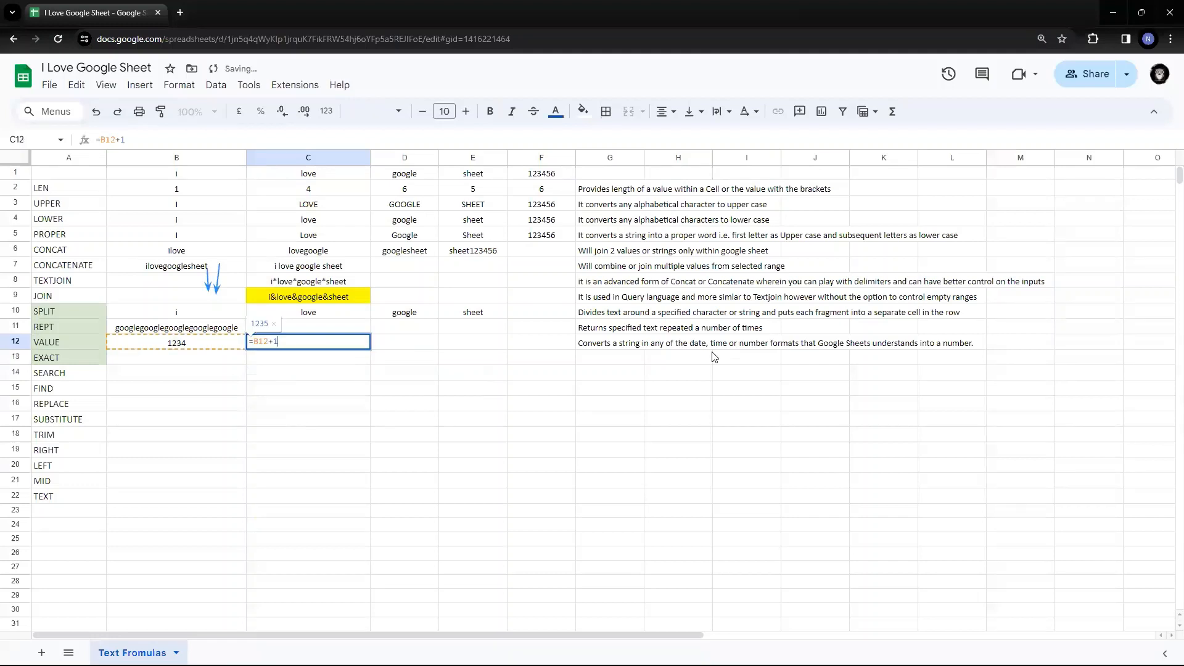
{"action": "key", "text": "Escape"}
{"action": "key", "text": "Left"}
{"action": "key", "text": "Right"}
{"action": "key", "text": "Delete"}
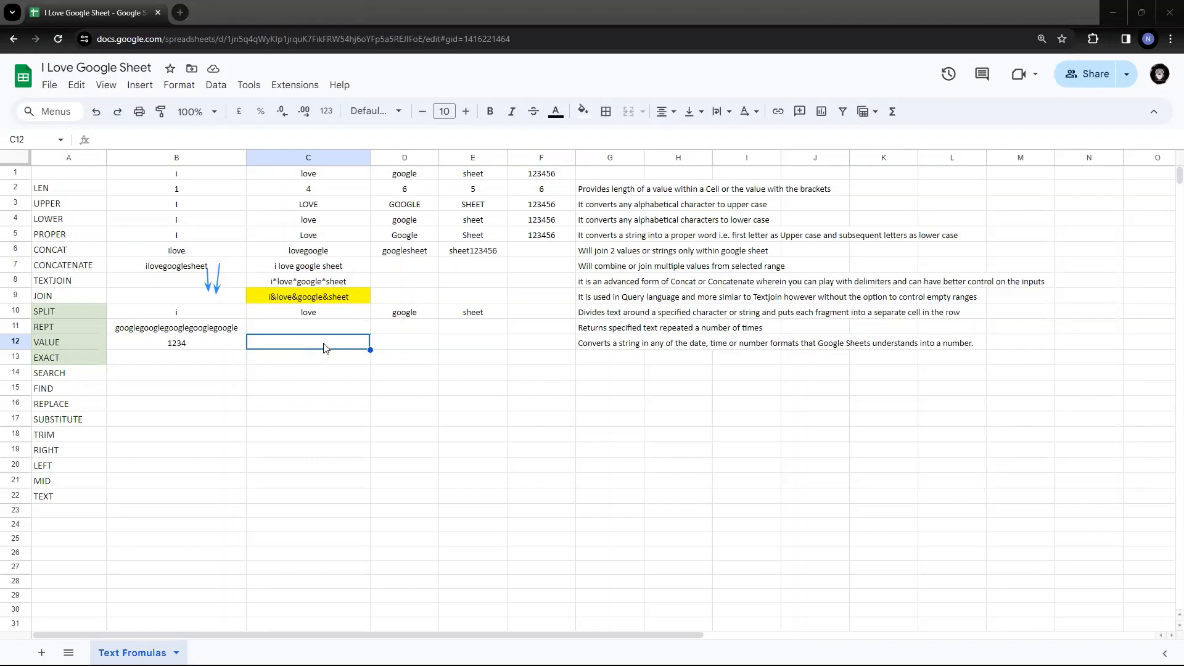
- Enter =value(C1) in C12, which returns #VALUE! because C1 holds love
{"action": "type", "text": "=val"}
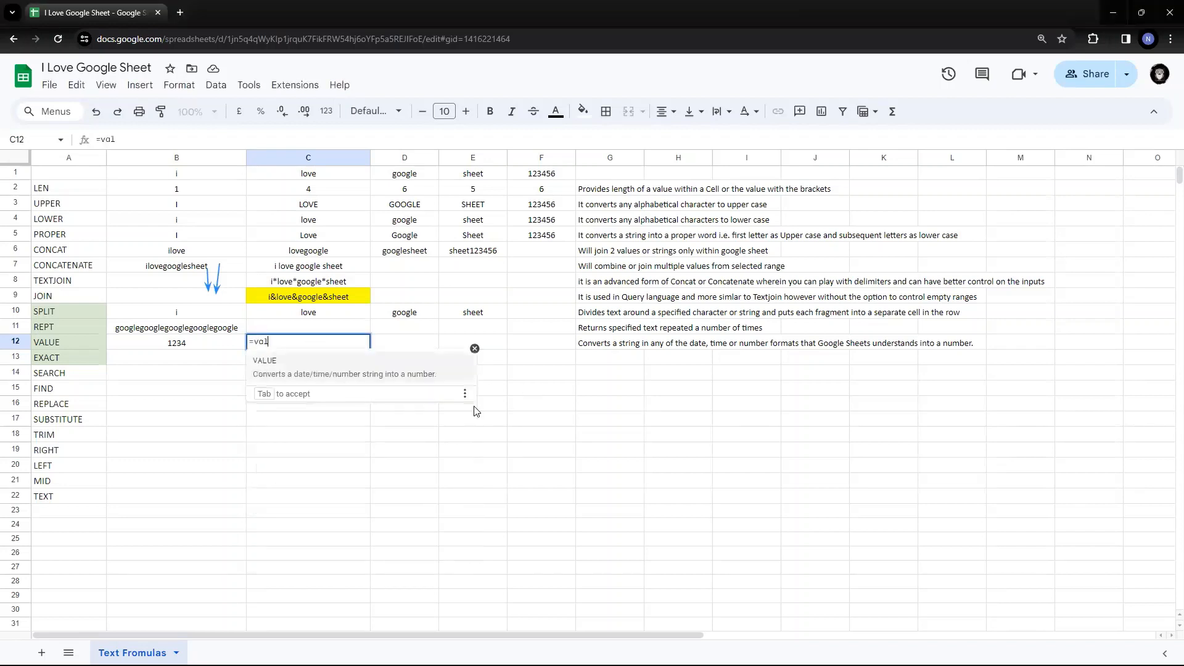
{"action": "type", "text": "ue("}
{"action": "key", "text": "Up"}
{"action": "key", "text": "Up"}
{"action": "key", "text": "Up"}
{"action": "key", "text": "Up"}
{"action": "key", "text": "Up"}
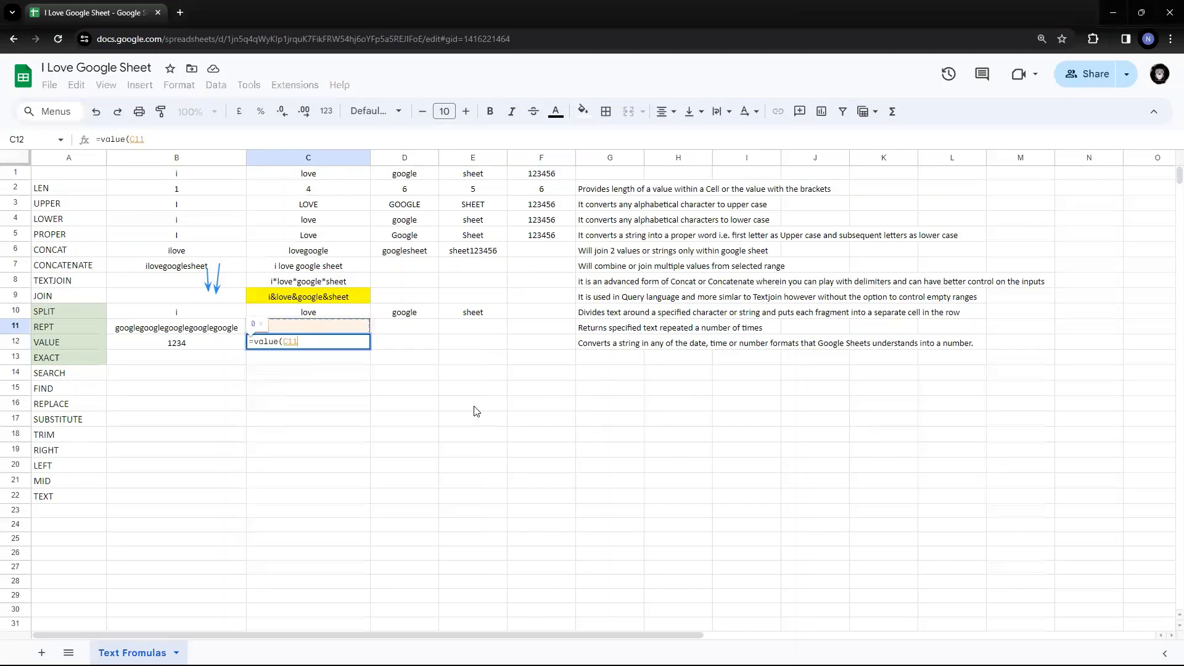
{"action": "key", "text": "Up"}
{"action": "key", "text": "Up"}
{"action": "key", "text": "Up"}
{"action": "key", "text": "Up"}
{"action": "key", "text": "Up"}
{"action": "key", "text": "Up"}
{"action": "key", "text": "Right"}
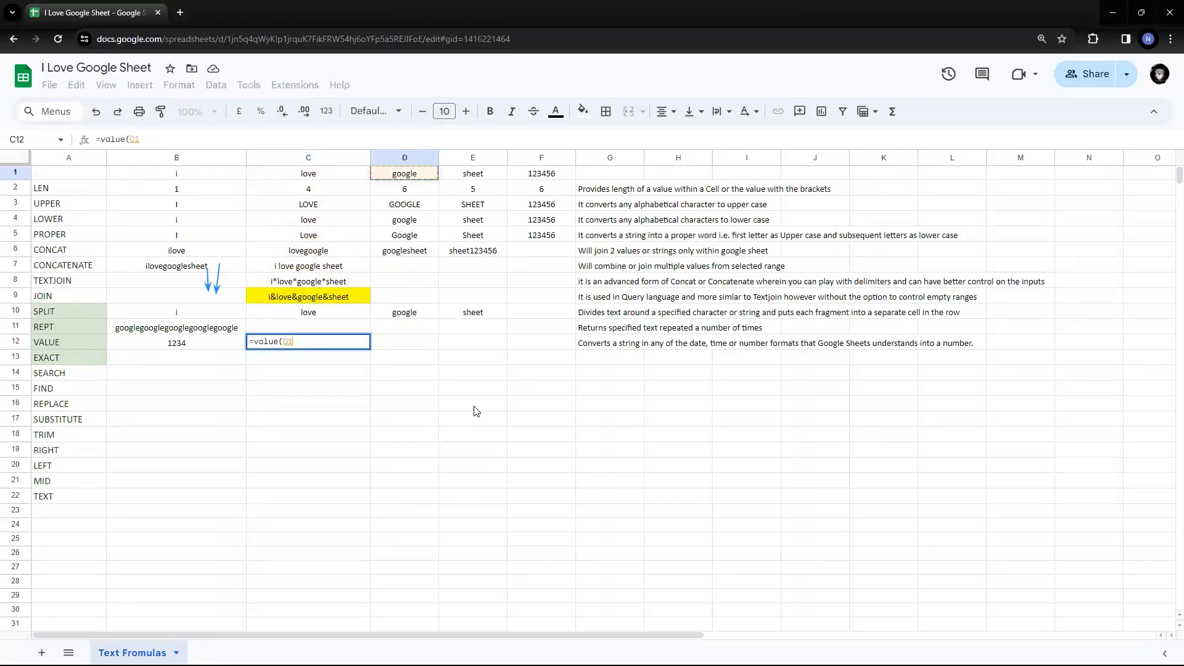
{"action": "key", "text": "Left"}
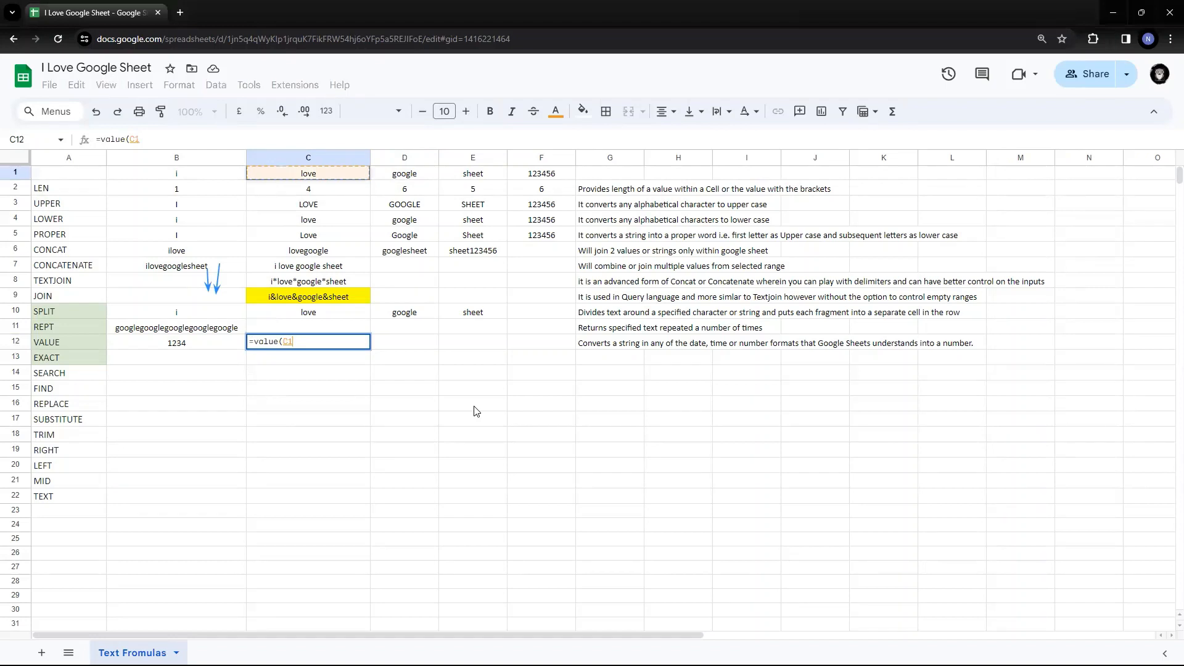
{"action": "type", "text": ")"}
{"action": "key", "text": "Return"}
{"action": "key", "text": "Up"}
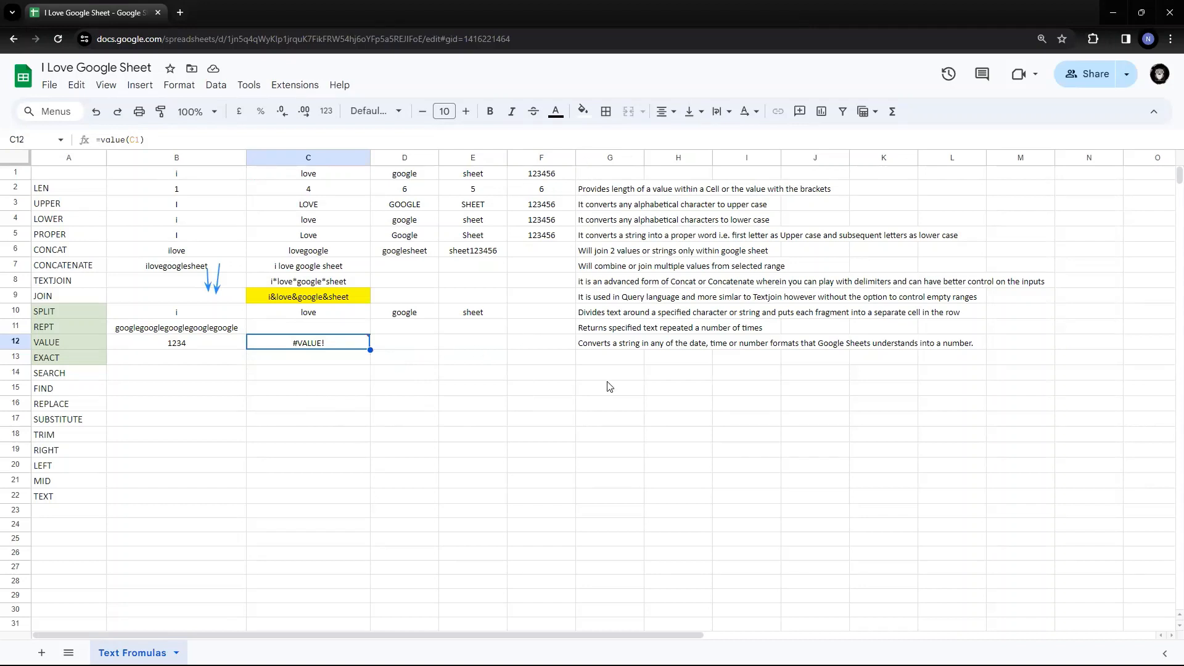
{"action": "left_click", "coordinate": [406, 349]}
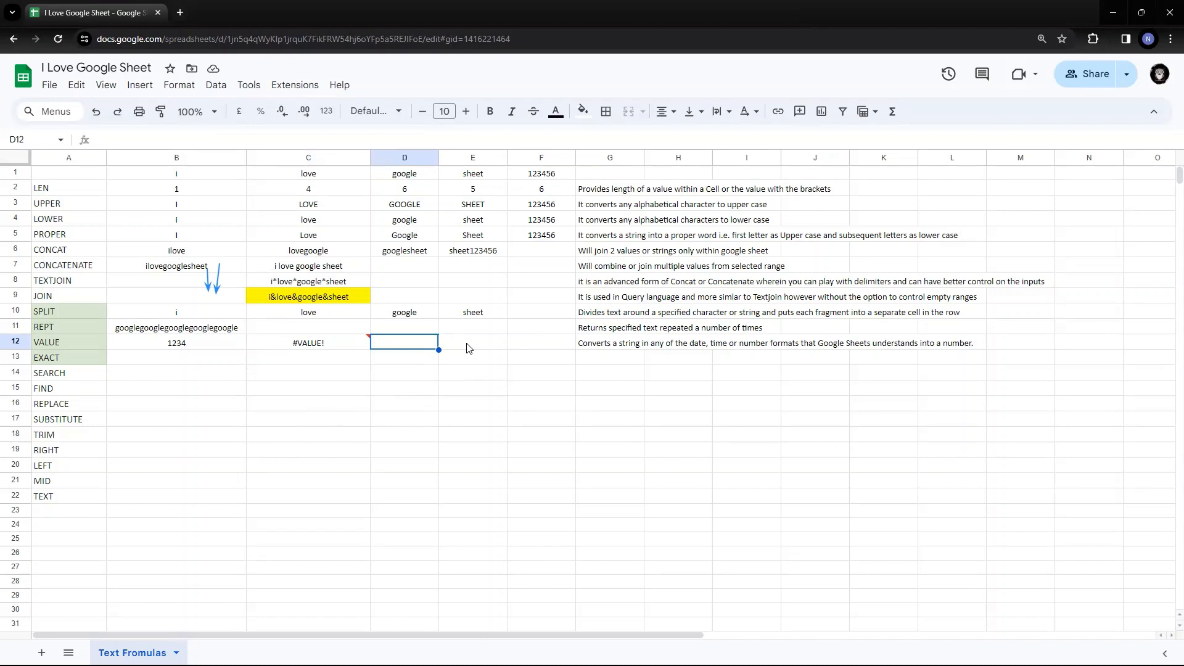
- Enter =today() in D12 so it shows 24/02/2024
{"action": "type", "text": "=t"}
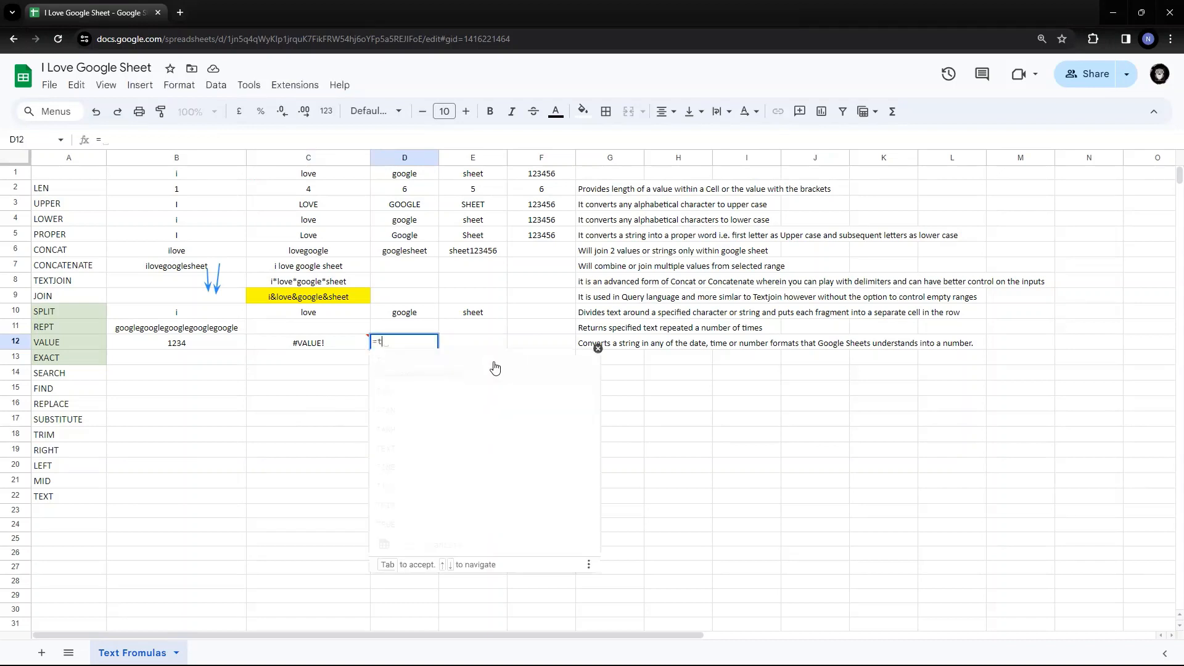
{"action": "type", "text": "oday()"}
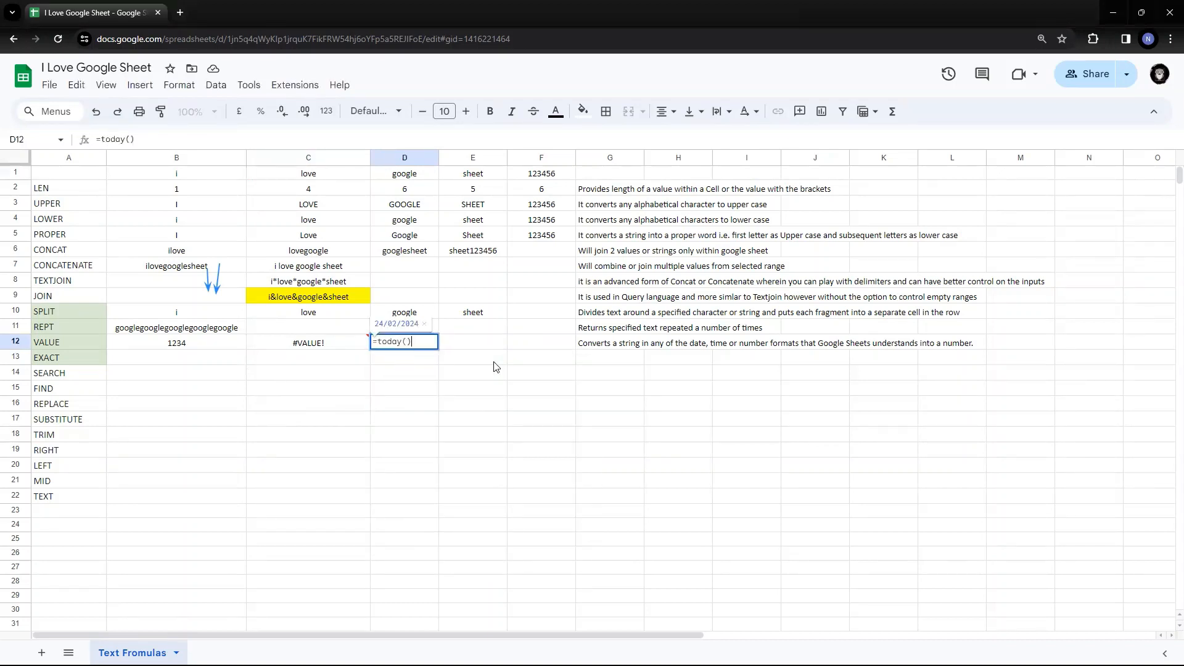
{"action": "key", "text": "ctrl+Return"}
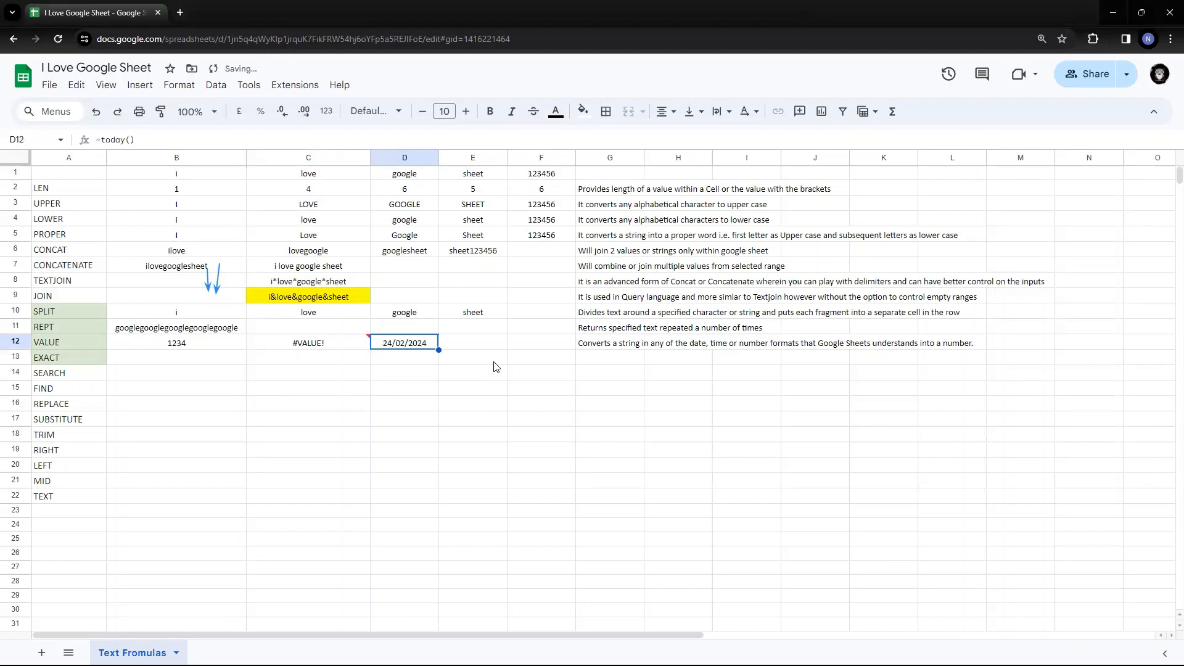
{"action": "key", "text": "Tab"}
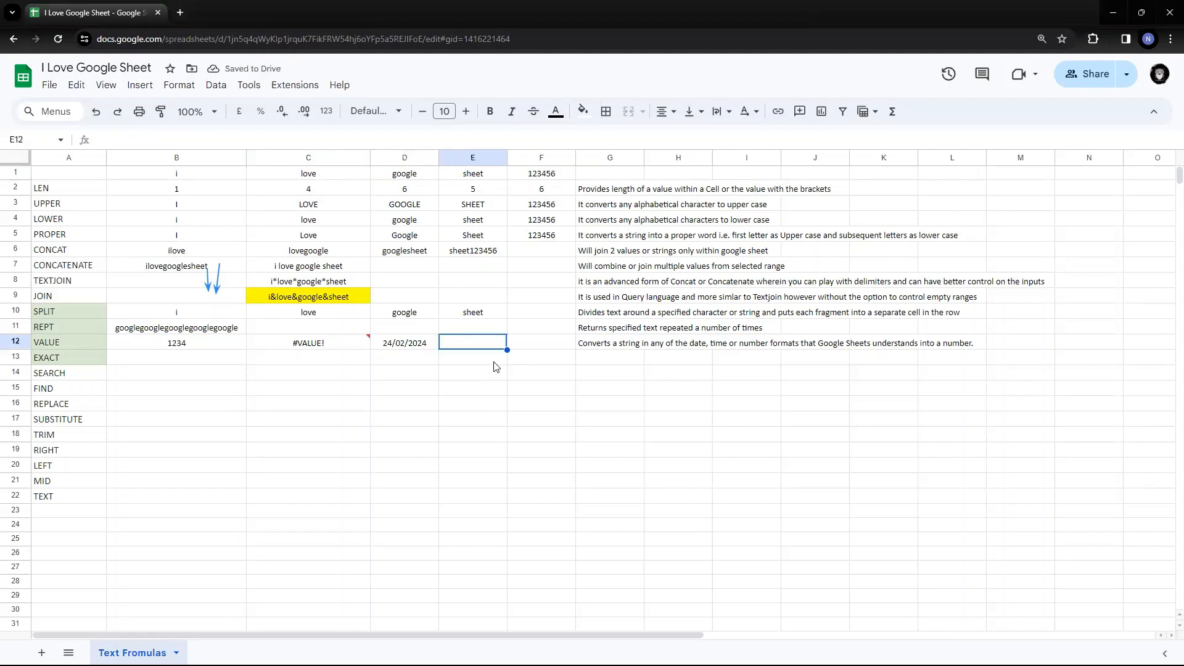
- Enter =value(D12) in E12 to convert the date to 45346, then review row 12
{"action": "type", "text": "=va"}
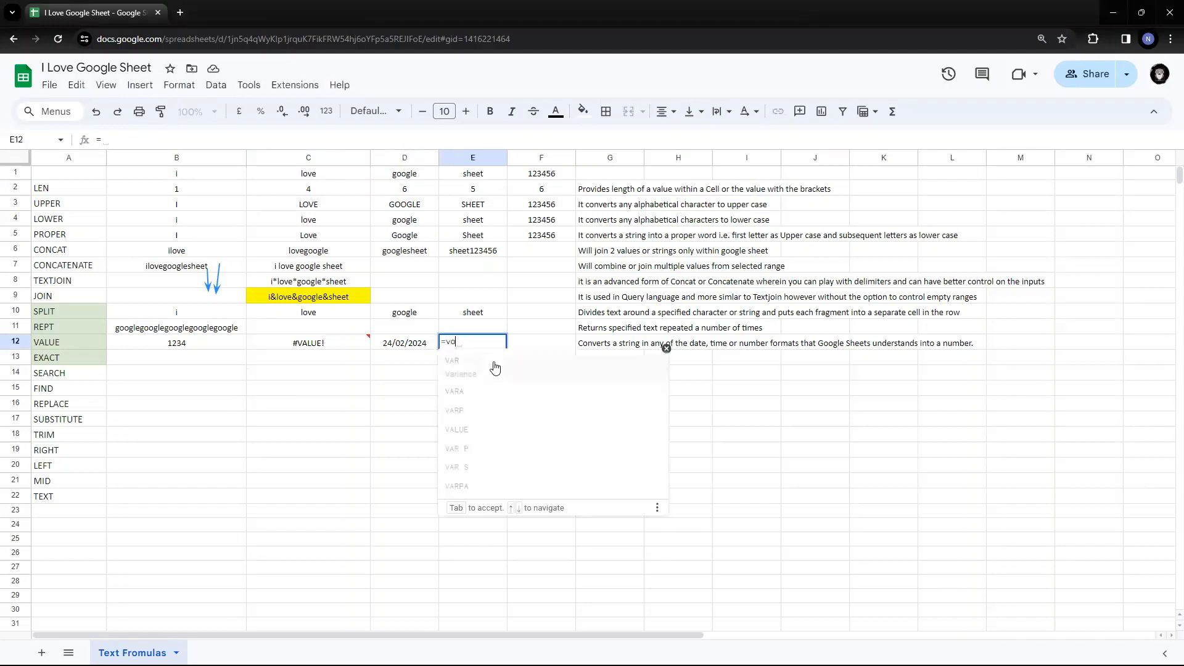
{"action": "type", "text": "lue("}
{"action": "key", "text": "Left"}
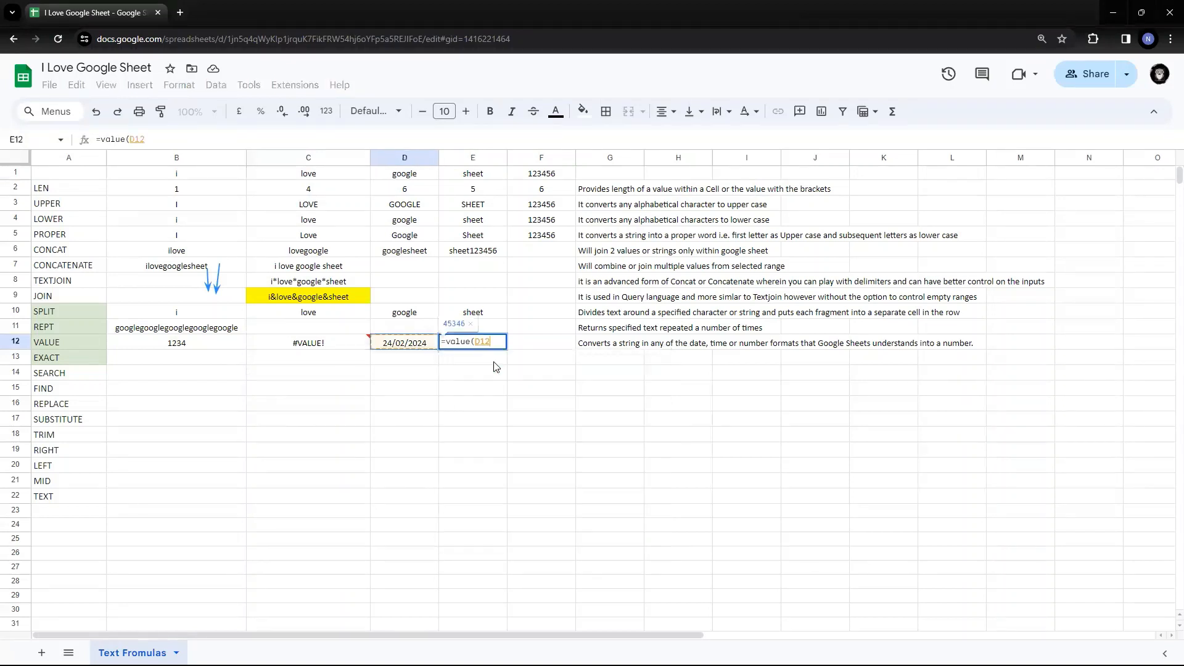
{"action": "type", "text": ")"}
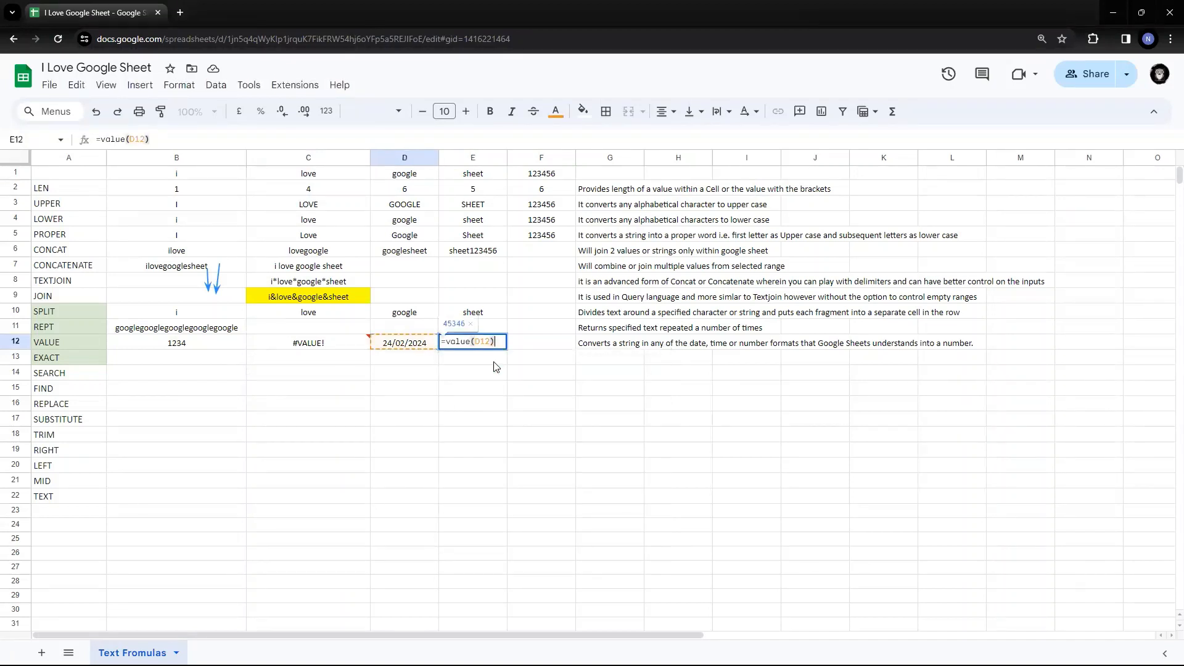
{"action": "key", "text": "Return"}
{"action": "key", "text": "Up"}
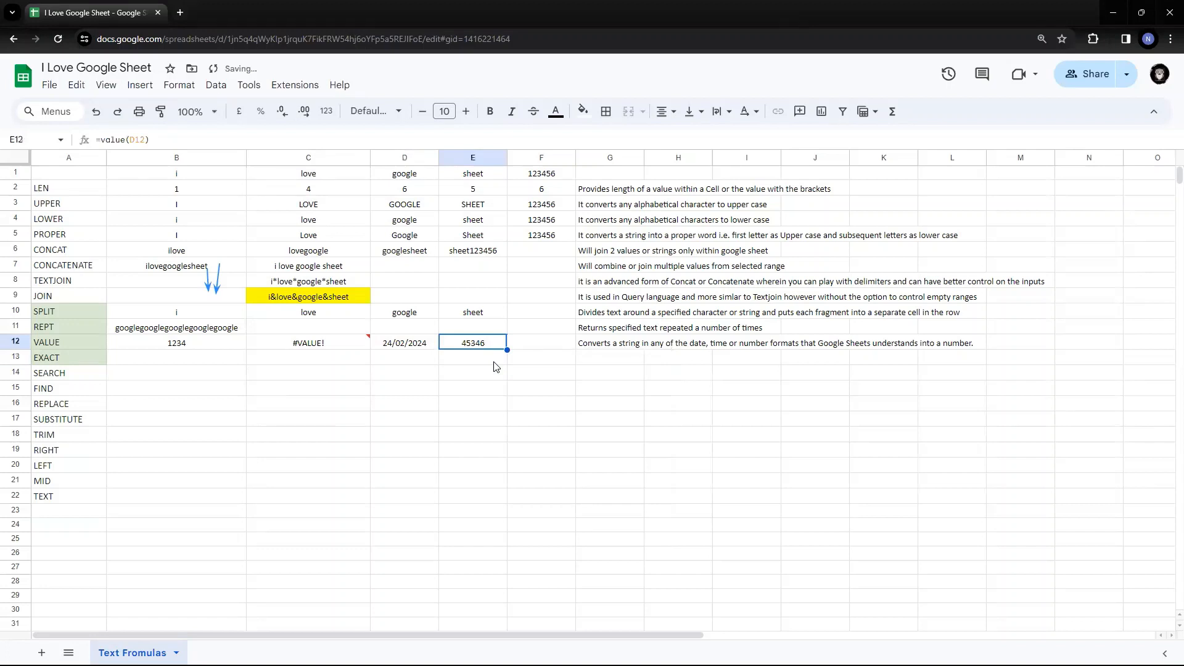
{"action": "key", "text": "Left"}
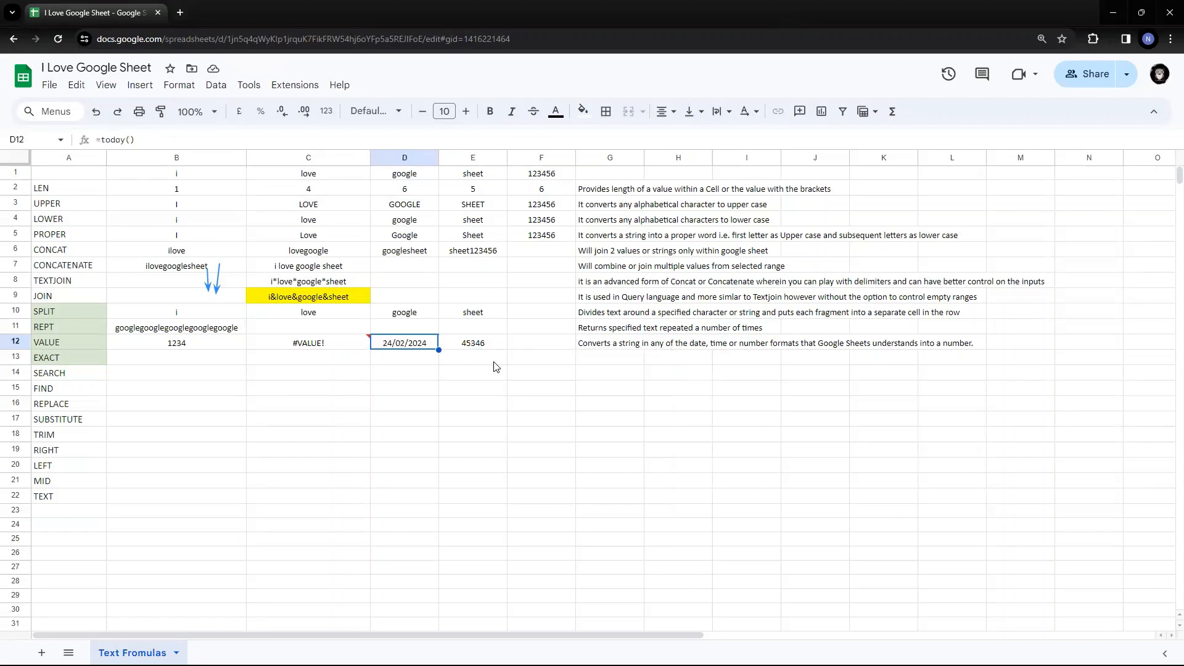
{"action": "key", "text": "Right"}
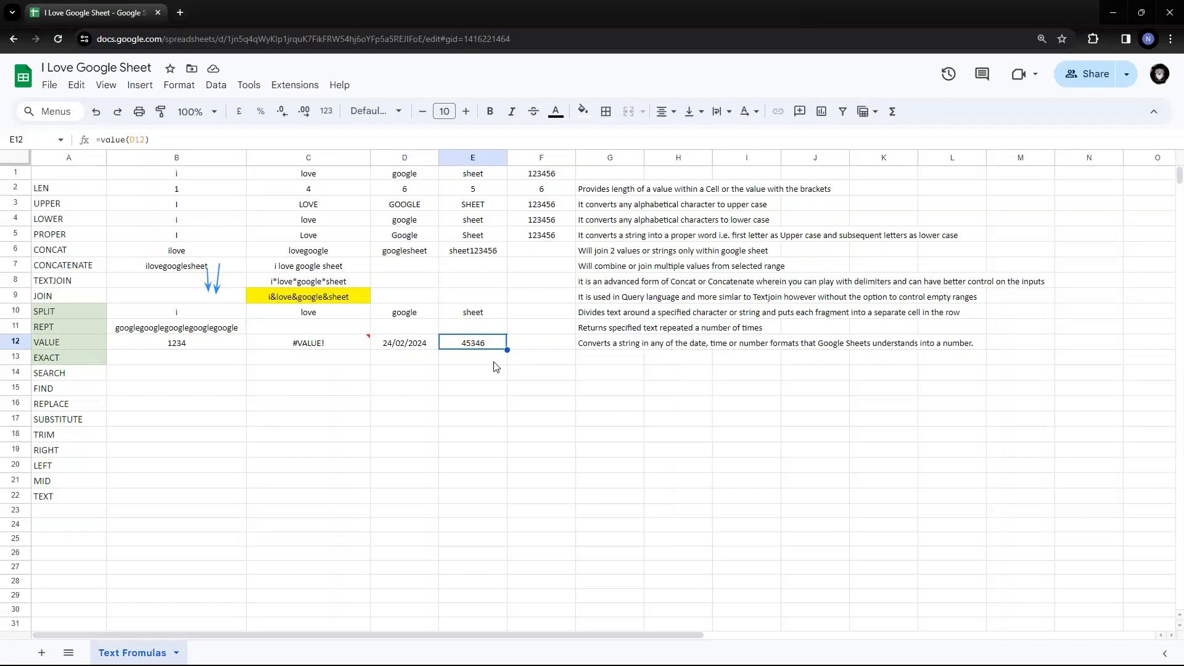
{"action": "key", "text": "Left"}
{"action": "key", "text": "Left"}
{"action": "key", "text": "Left"}
{"action": "key", "text": "Left"}
{"action": "key", "text": "Right"}
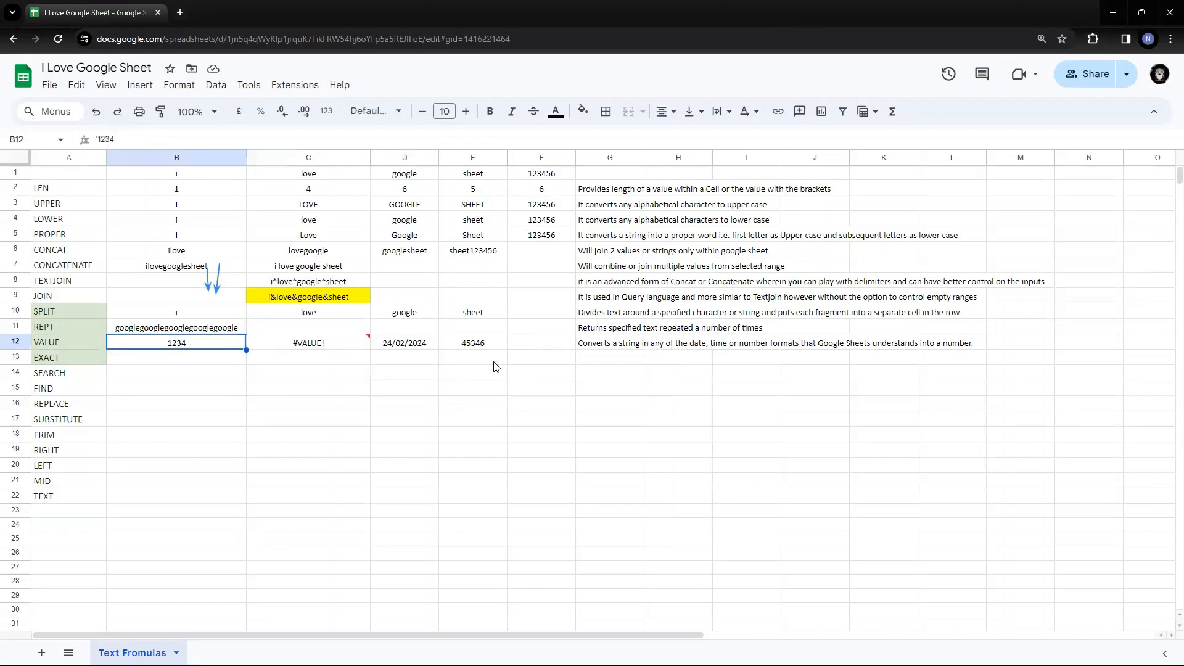
- Review the row 12 examples and enter 20,00,000 in F12
{"action": "key", "text": "ctrl+shift+Right"}
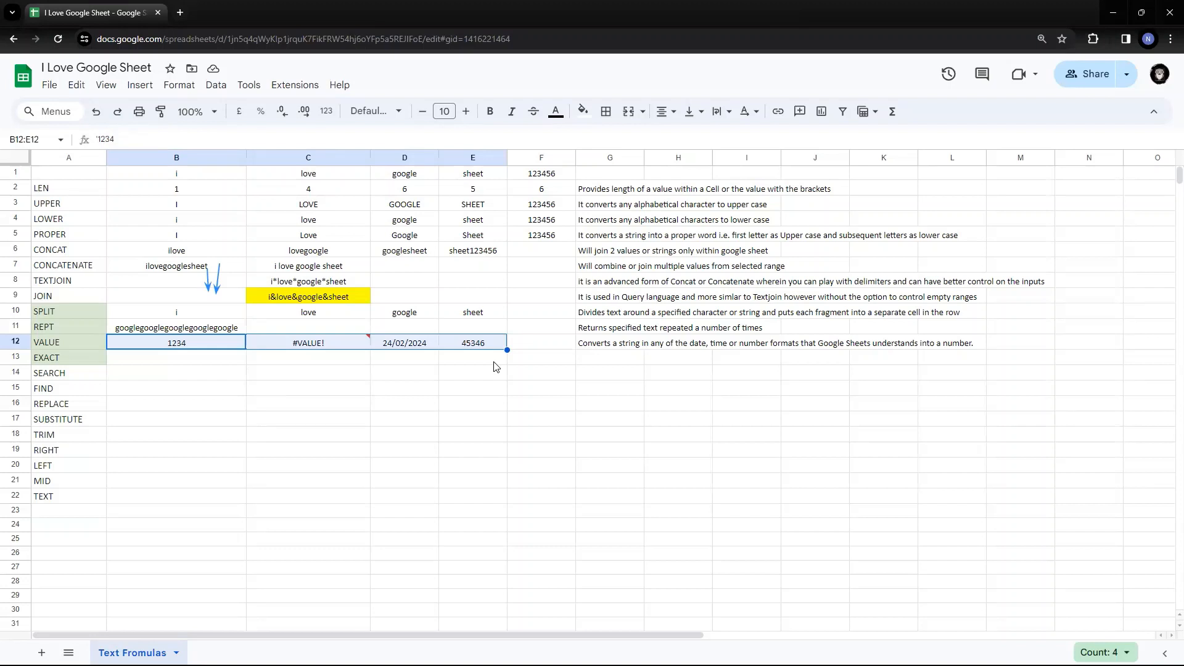
{"action": "key", "text": "Right"}
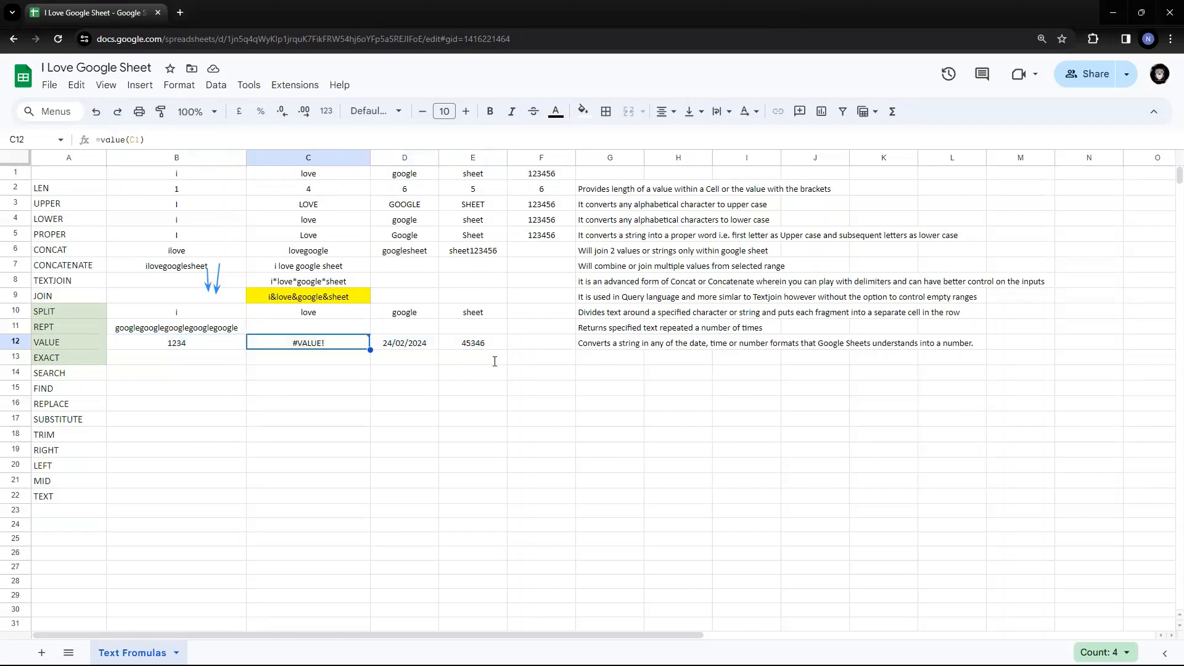
{"action": "key", "text": "Right"}
{"action": "key", "text": "Right"}
{"action": "key", "text": "Right"}
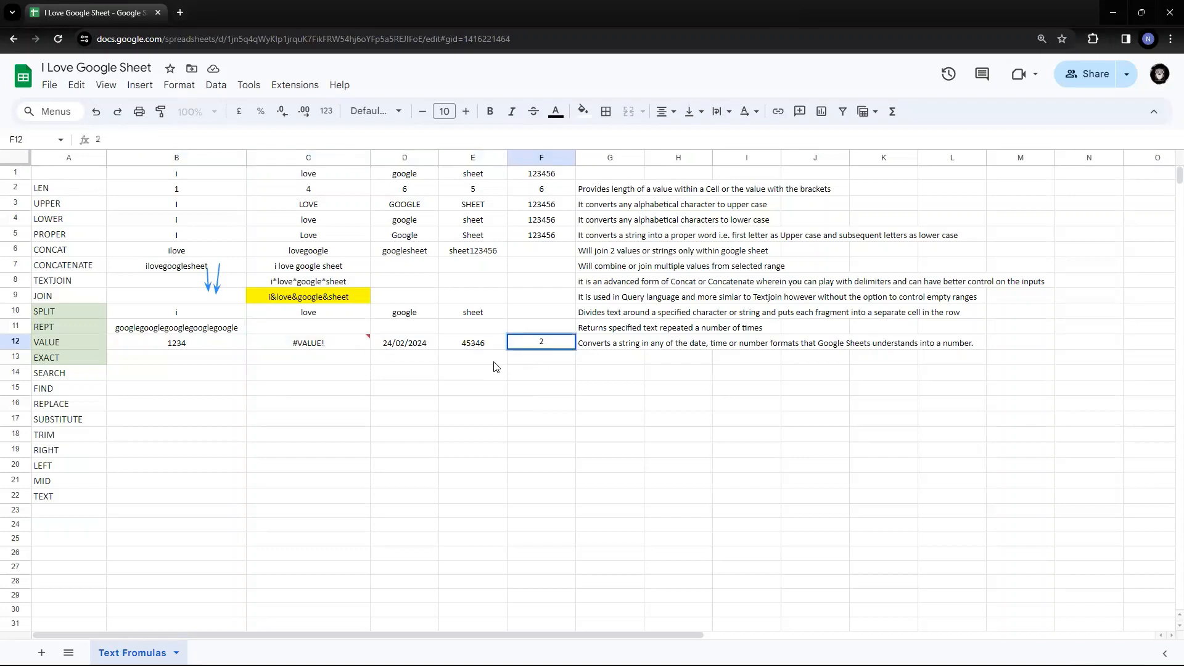
{"action": "type", "text": "0"}
{"action": "key", "text": "BackSpace"}
{"action": "type", "text": "0,0000"}
{"action": "key", "text": "BackSpace"}
{"action": "key", "text": "BackSpace"}
{"action": "type", "text": ",000"}
{"action": "key", "text": "Return"}
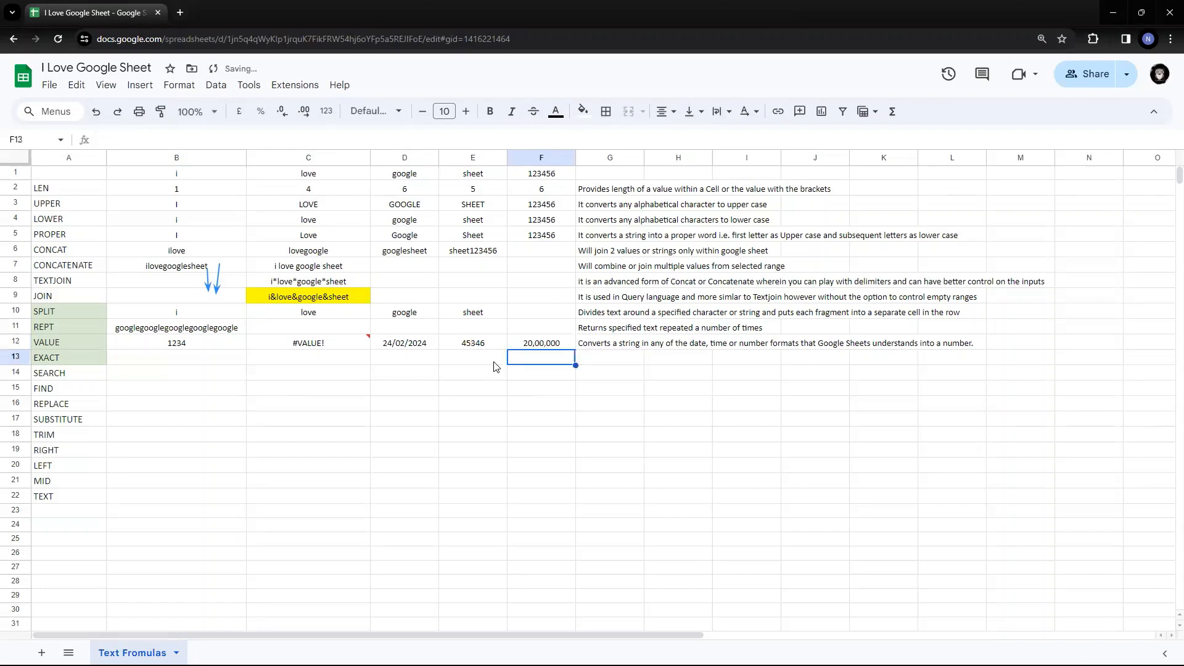
- Try a =F12+1 formula in F13, then clear it
{"action": "type", "text": "="}
{"action": "key", "text": "Up"}
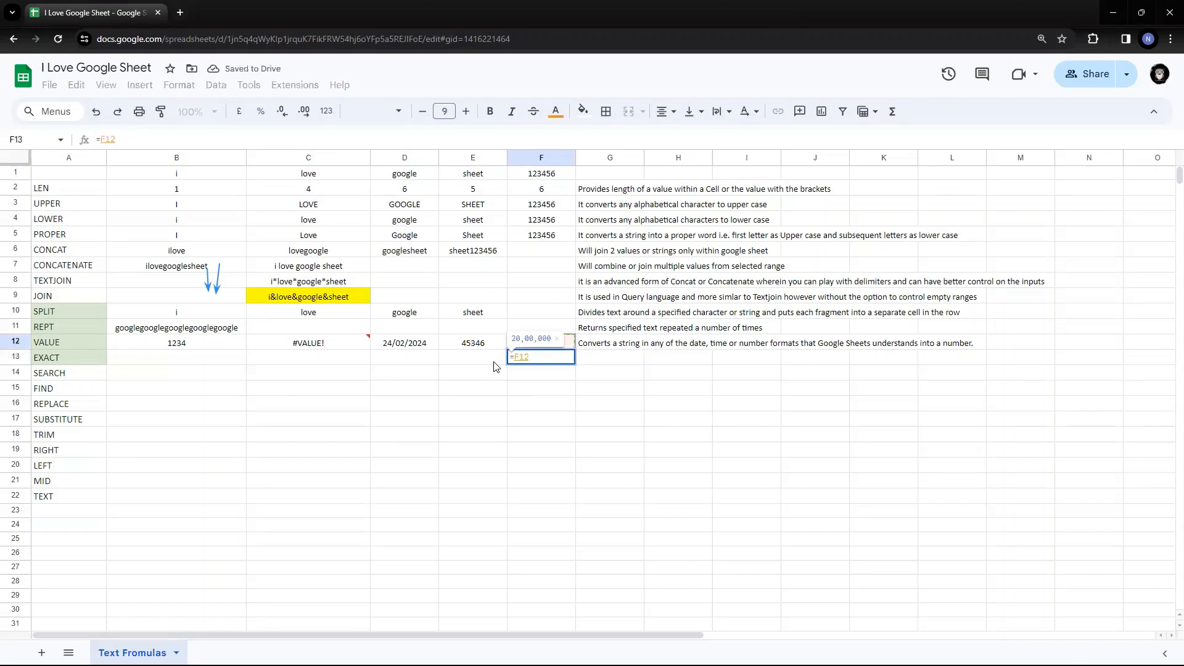
{"action": "type", "text": "+1"}
{"action": "key", "text": "Return"}
{"action": "key", "text": "Up"}
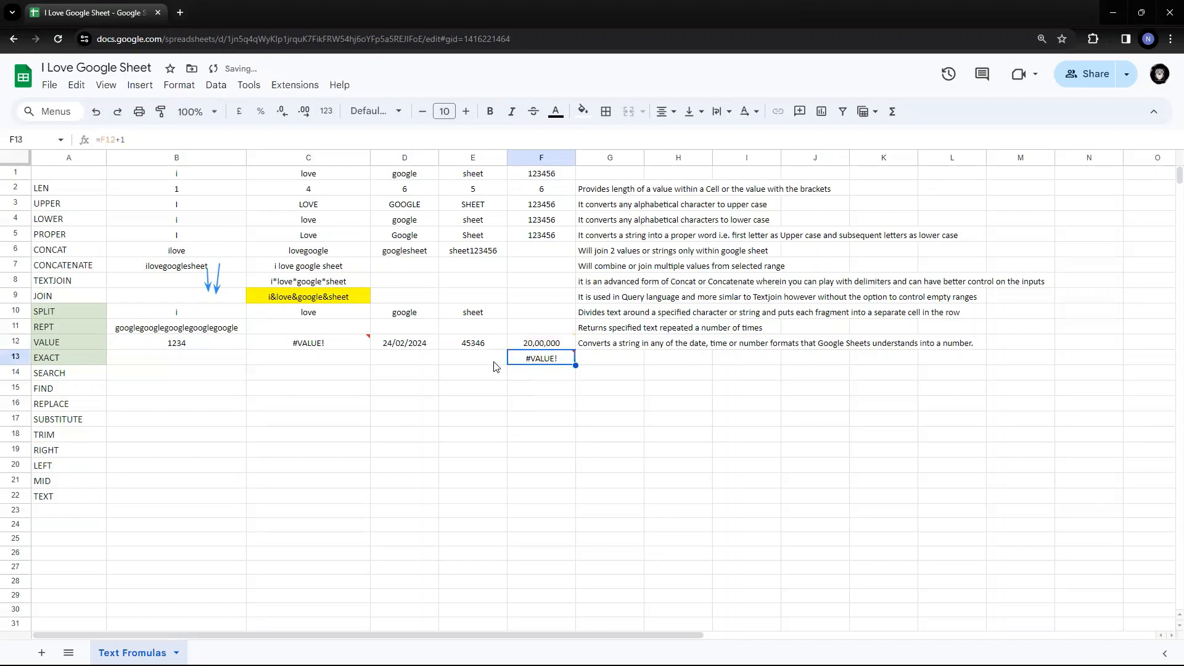
{"action": "key", "text": "Delete"}
- Copy the F12 number into F11 and change it to 30,00,000
{"action": "key", "text": "Up"}
{"action": "key", "text": "Up"}
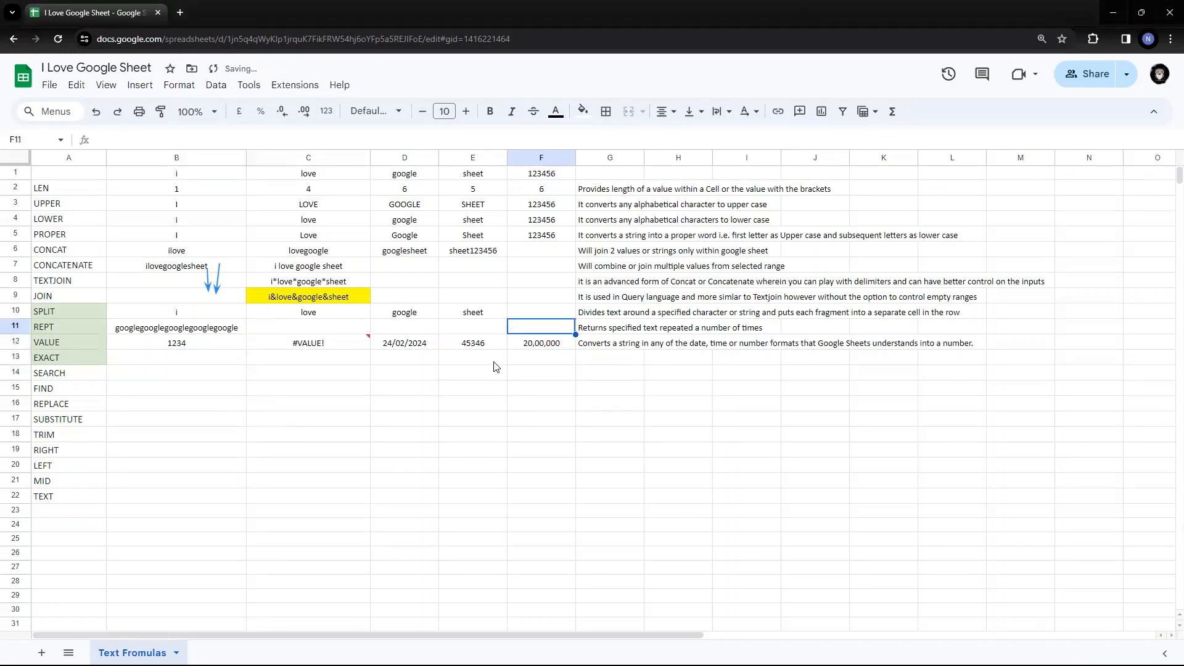
{"action": "key", "text": "Down"}
{"action": "key", "text": "ctrl+c"}
{"action": "key", "text": "Up"}
{"action": "key", "text": "ctrl+v"}
{"action": "key", "text": "F2"}
{"action": "key", "text": "Left"}
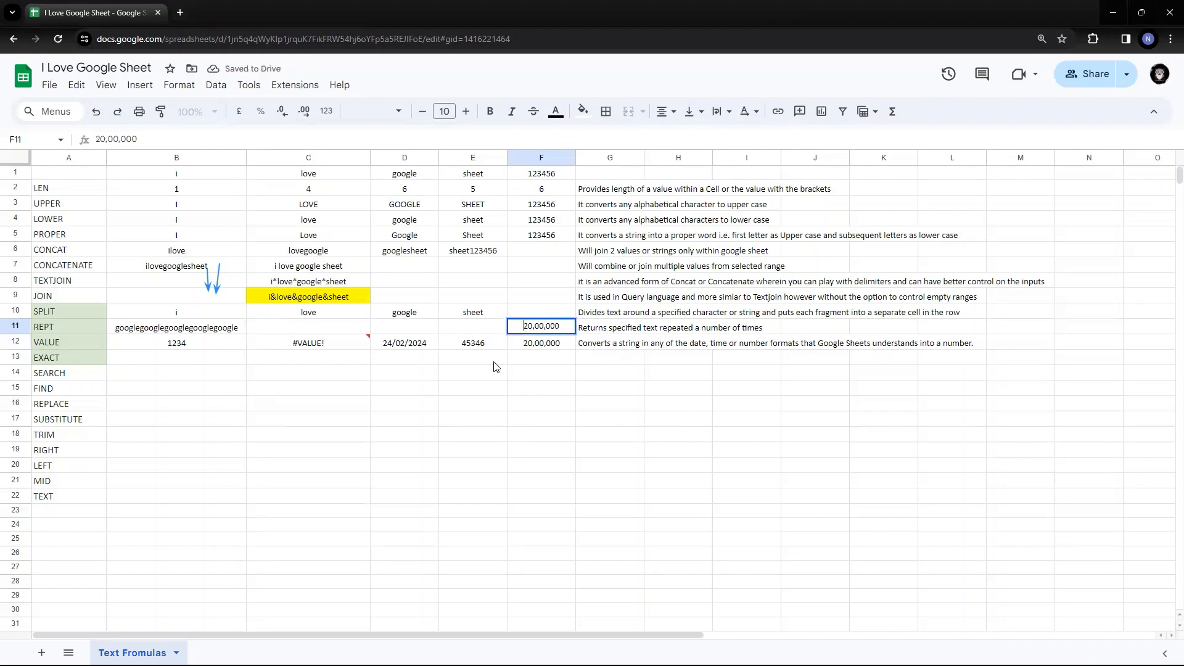
{"action": "key", "text": "BackSpace"}
{"action": "type", "text": "3"}
{"action": "key", "text": "Return"}
- Add =sum(F11:F12) in F13, check it, then delete it
{"action": "key", "text": "Up"}
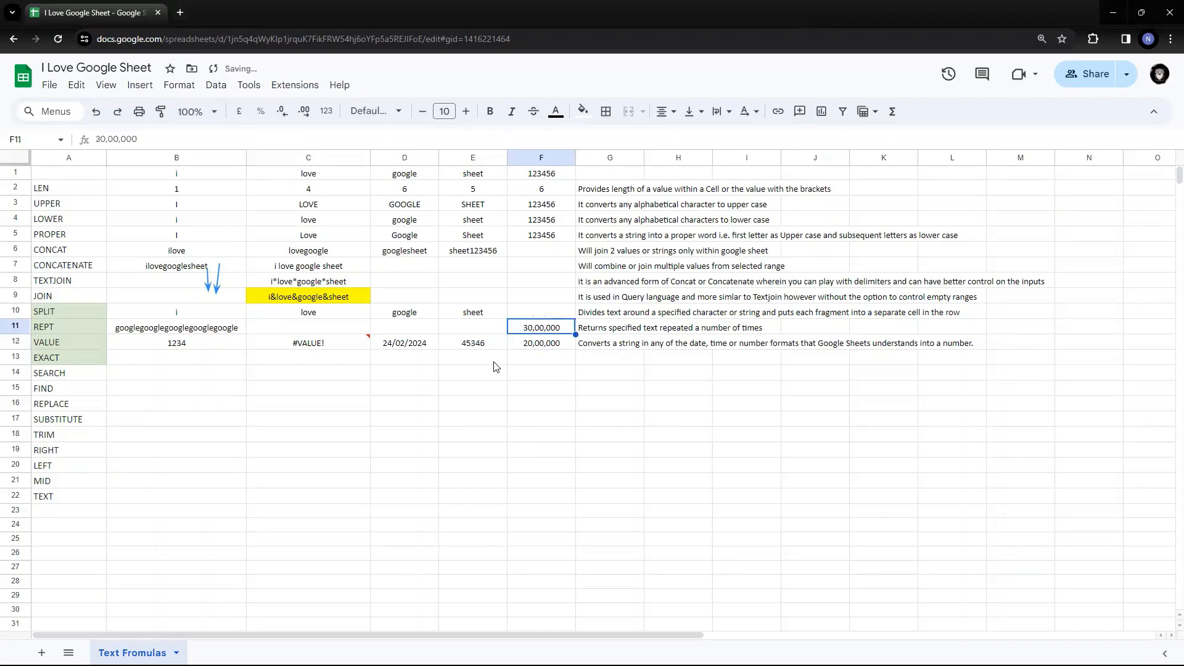
{"action": "key", "text": "shift+Down"}
{"action": "key", "text": "Down"}
{"action": "key", "text": "Down"}
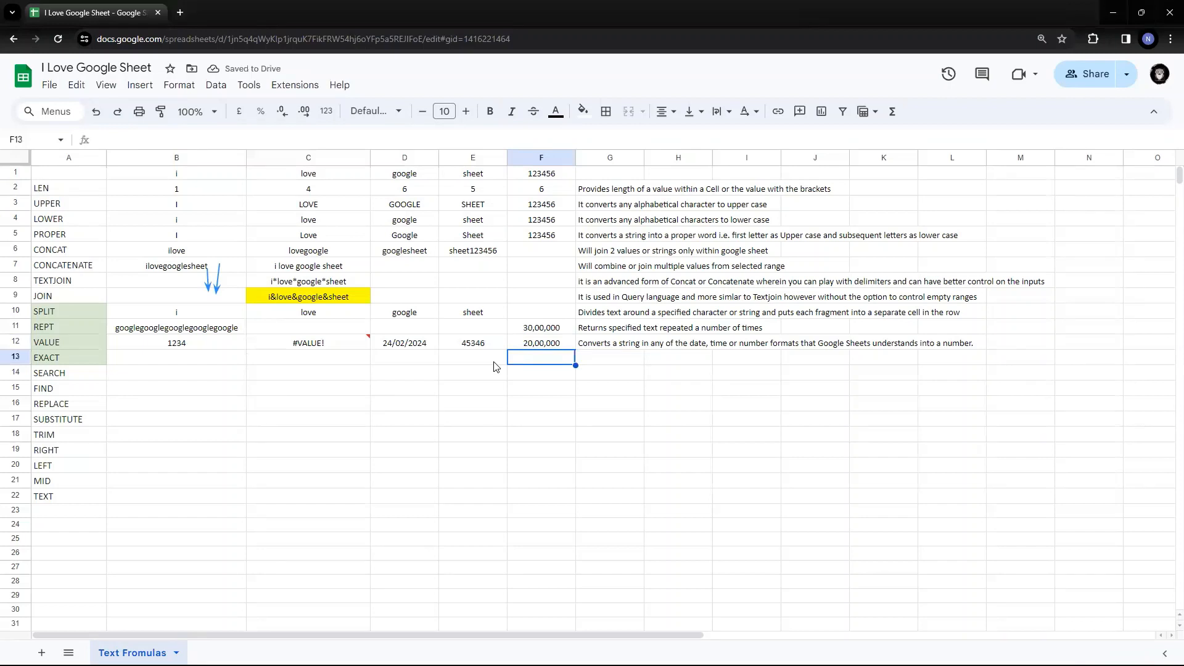
{"action": "type", "text": "=sum(F12"}
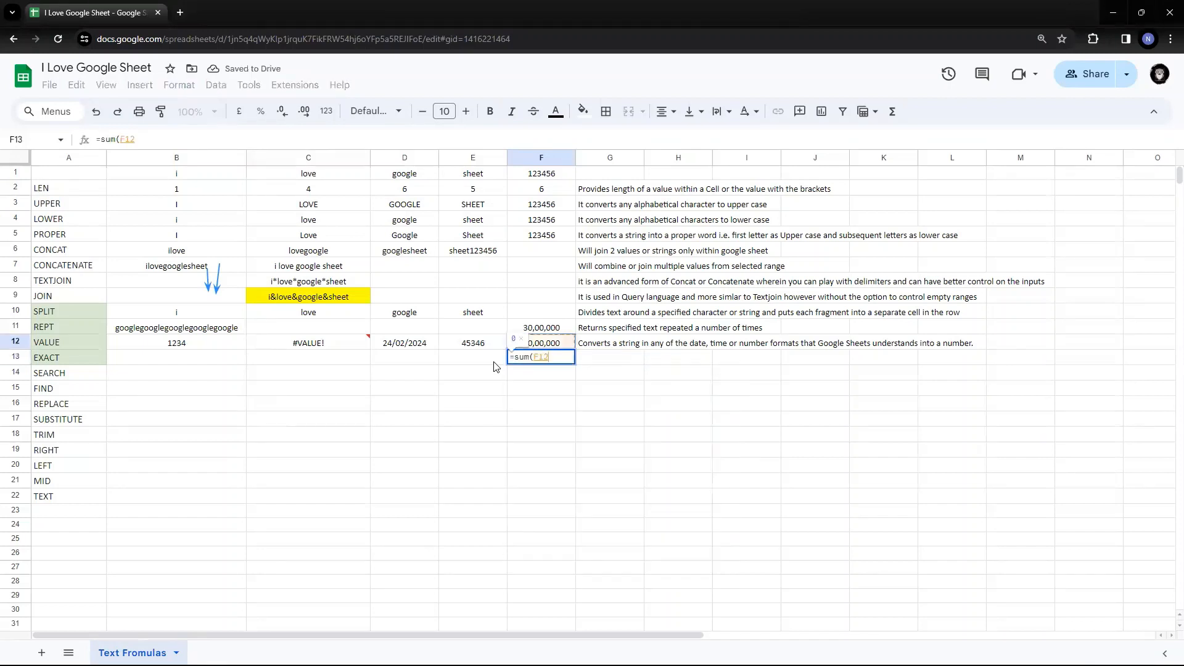
{"action": "key", "text": "shift+Up"}
{"action": "key", "text": "Return"}
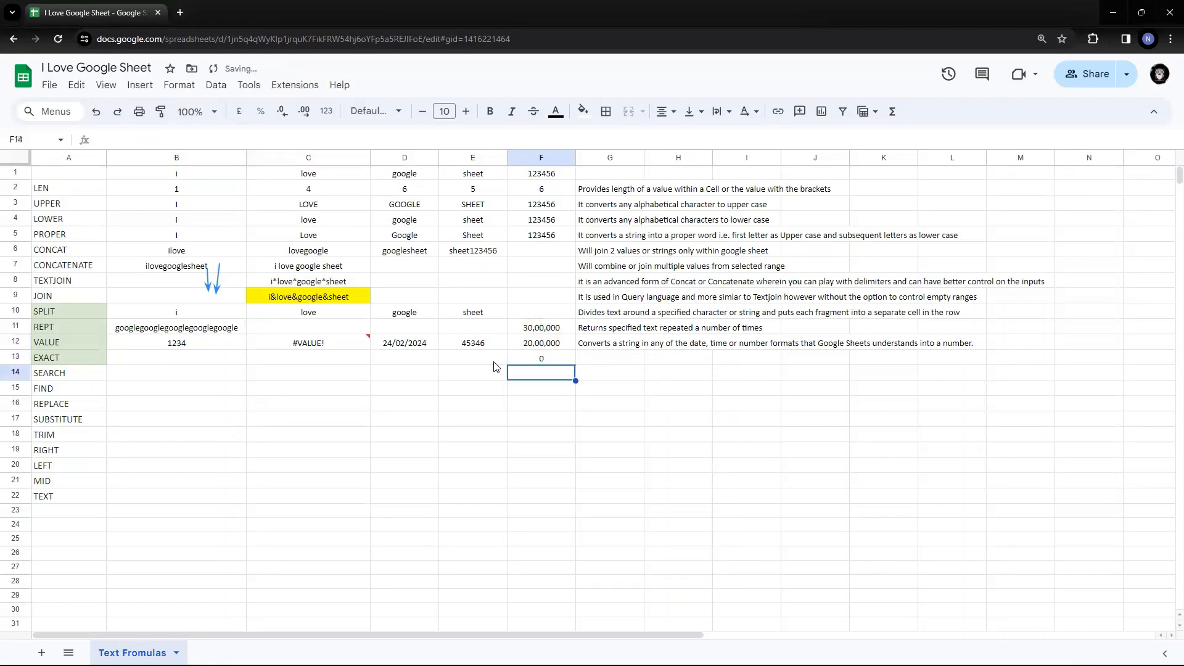
{"action": "key", "text": "Up"}
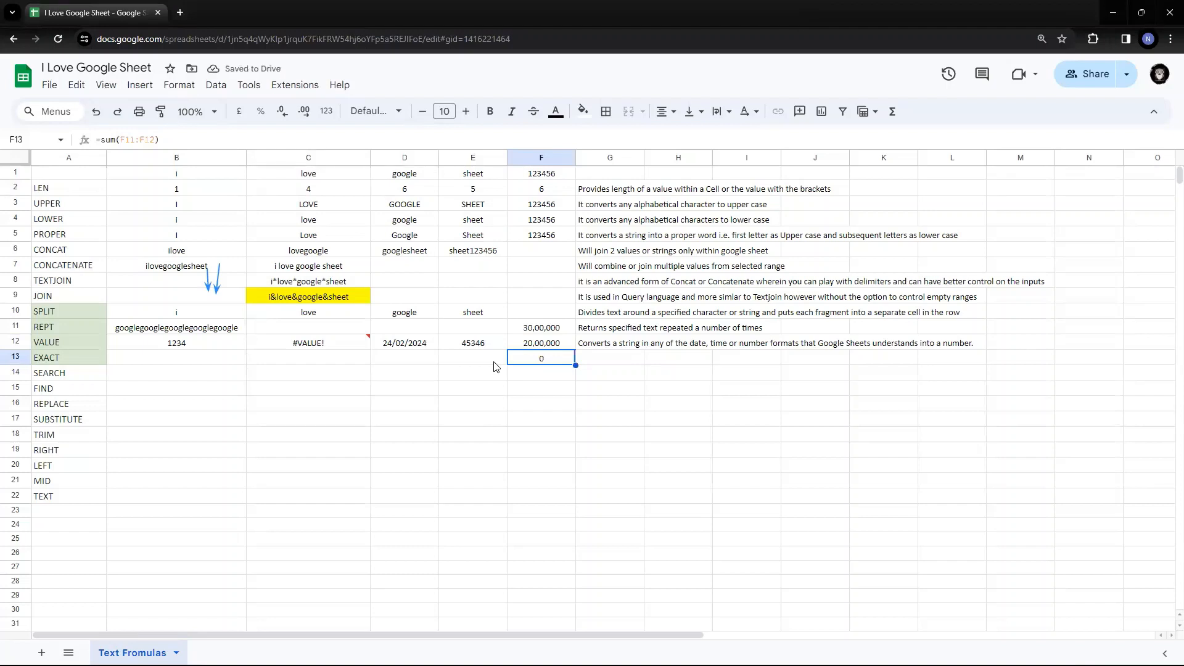
{"action": "key", "text": "Up"}
- Clear the 30,00,000 and 20,00,000 values from F11:F12 and return along row 12
{"action": "key", "text": "Up"}
{"action": "key", "text": "shift+Down"}
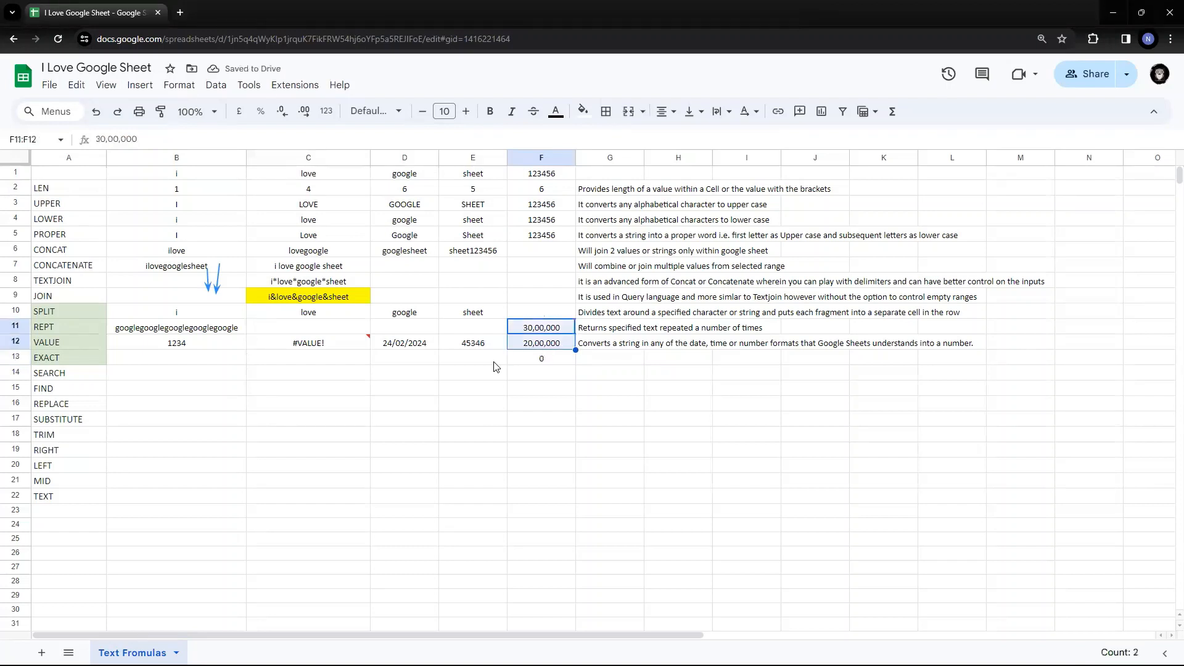
{"action": "key", "text": "Down"}
{"action": "key", "text": "Down"}
{"action": "key", "text": "Delete"}
{"action": "key", "text": "Up"}
{"action": "key", "text": "Up"}
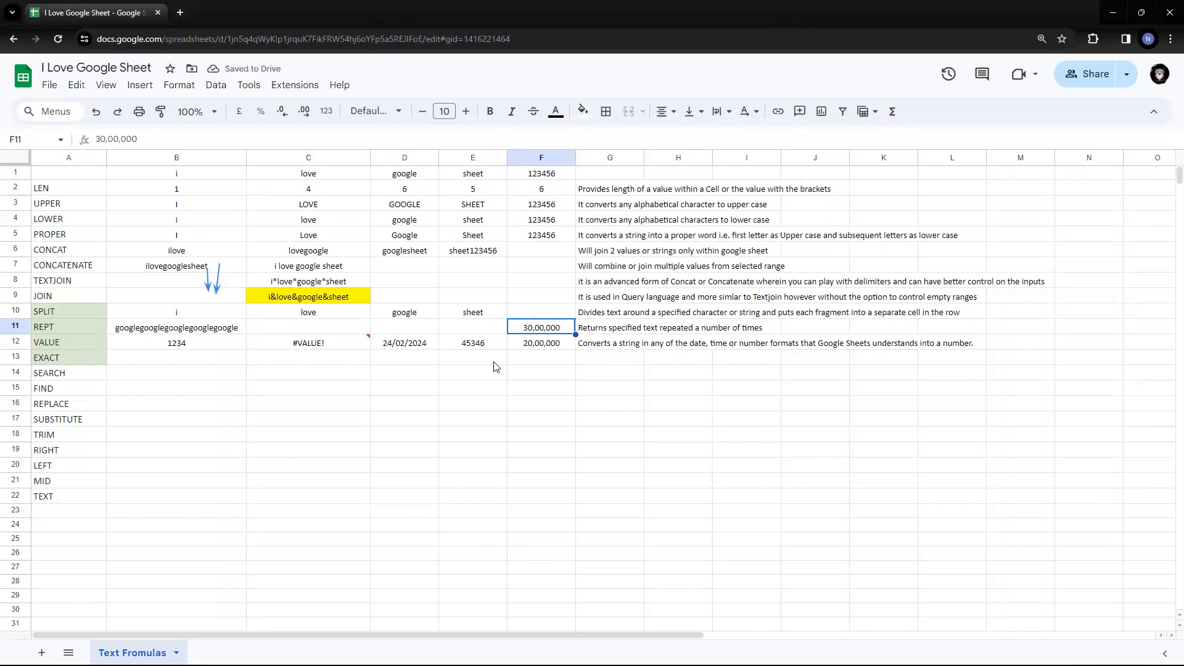
{"action": "key", "text": "Down"}
{"action": "key", "text": "Down"}
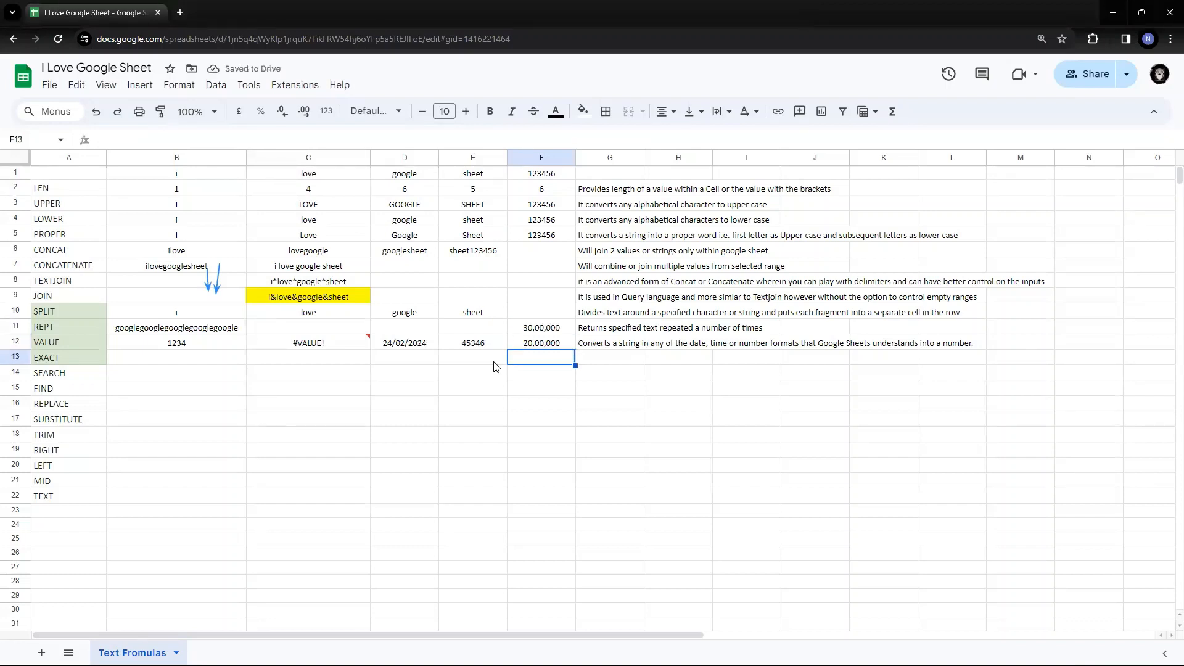
{"action": "key", "text": "Up"}
{"action": "key", "text": "Up"}
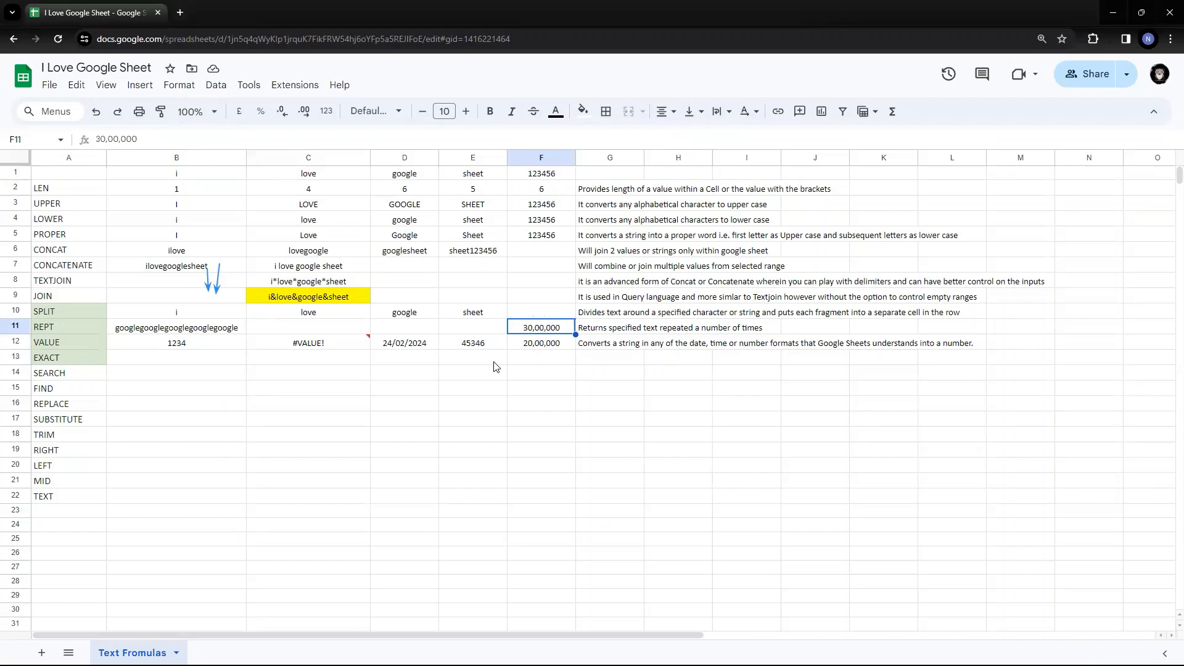
{"action": "key", "text": "shift+Down"}
{"action": "key", "text": "Delete"}
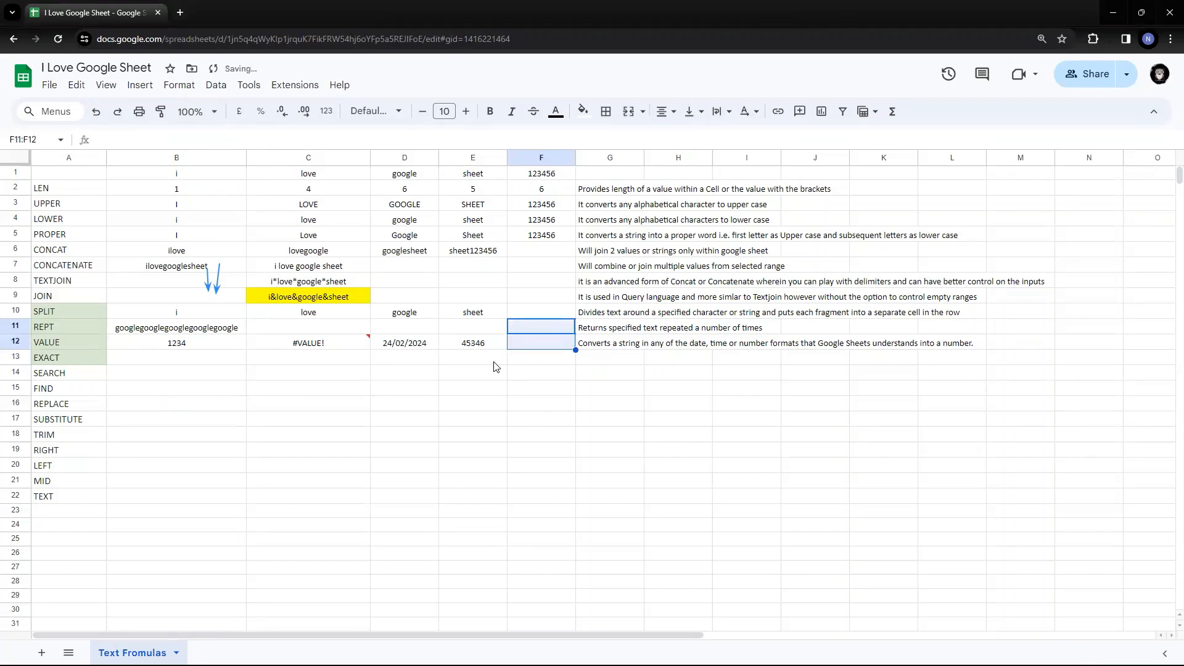
{"action": "key", "text": "Down"}
{"action": "key", "text": "Left"}
{"action": "key", "text": "Left"}
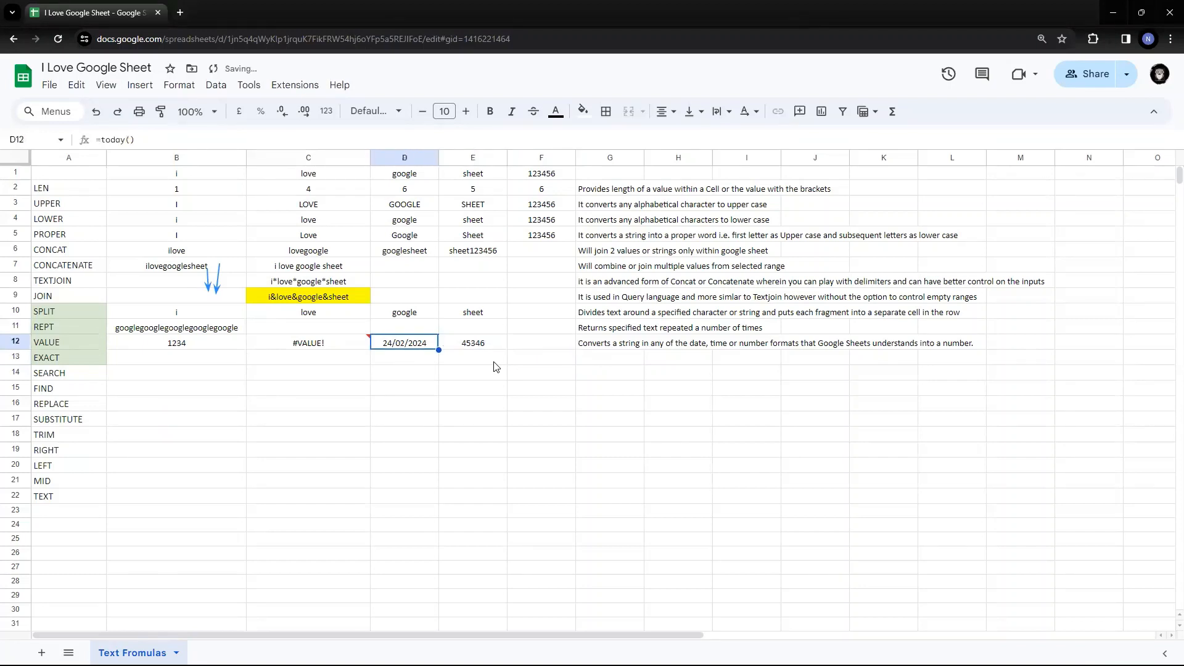
{"action": "key", "text": "Left"}
{"action": "key", "text": "Left"}
{"action": "key", "text": "Left"}
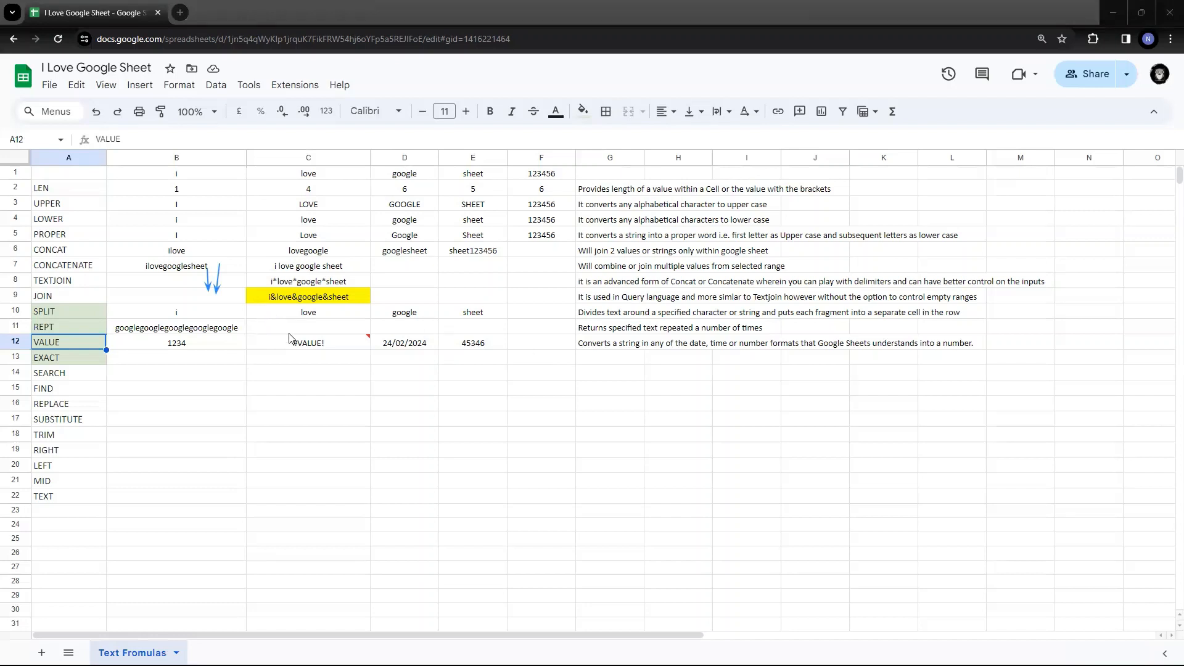
- Start a trial =e entry in B13 and browse the E function suggestions
{"action": "left_click", "coordinate": [233, 360]}
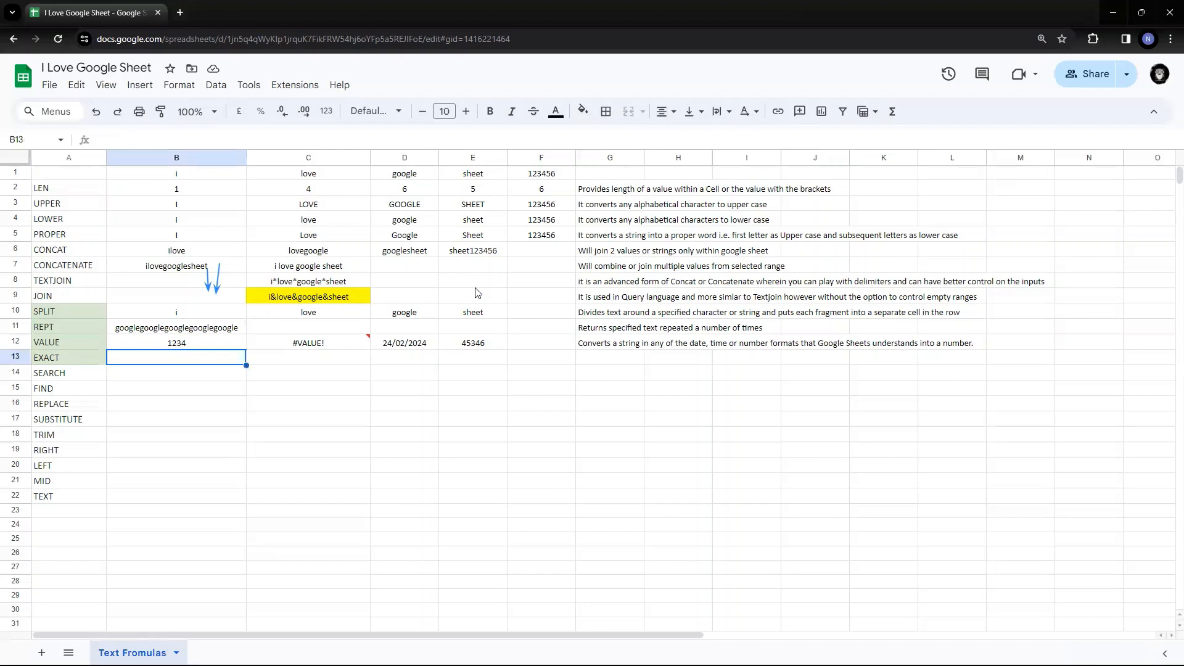
{"action": "type", "text": "=e"}
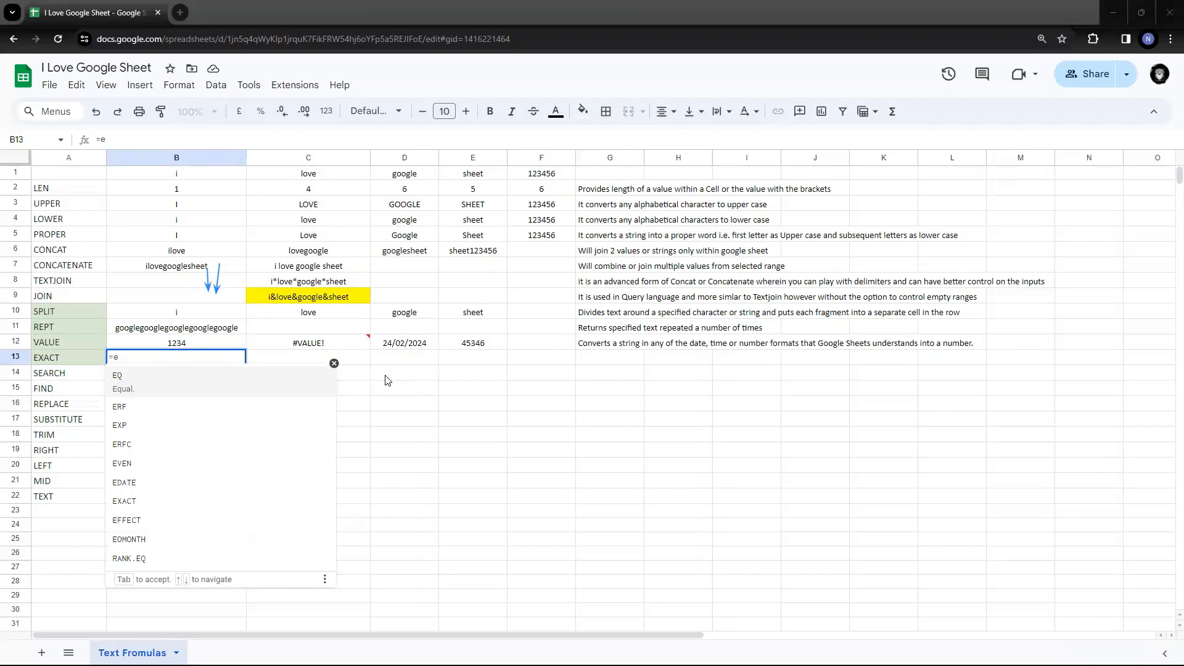
{"action": "key", "text": "Up"}
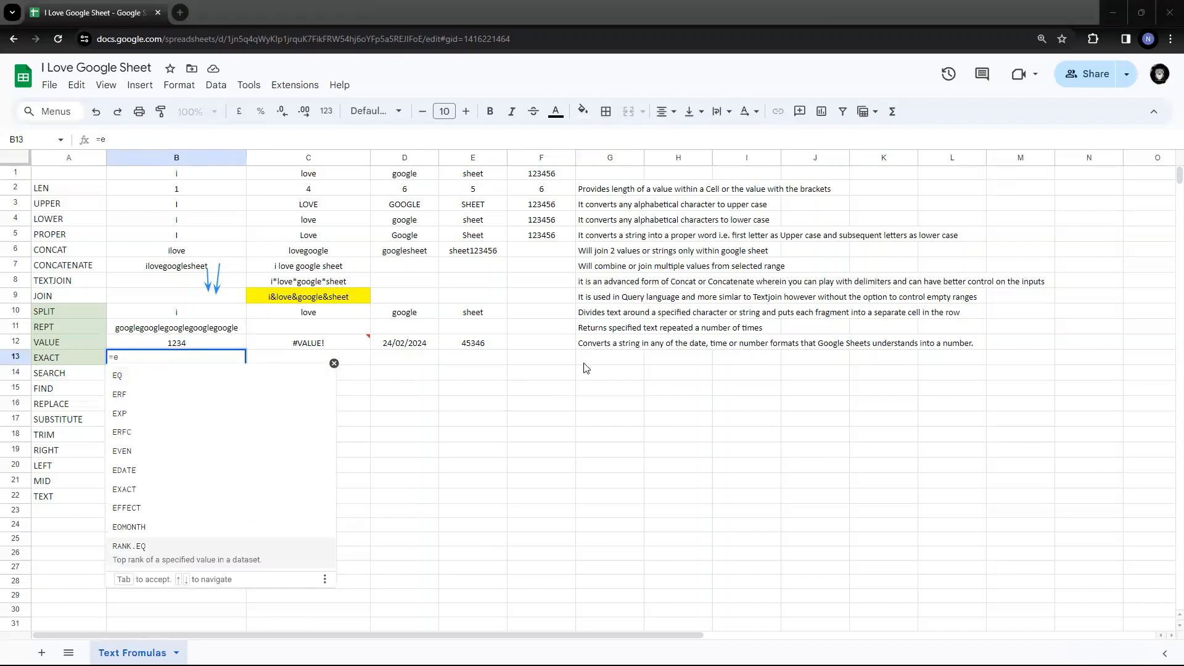
- Describe EXACT in G13 as "Tests whether two strings are identical."
{"action": "left_click", "coordinate": [603, 358]}
{"action": "type", "text": "T"}
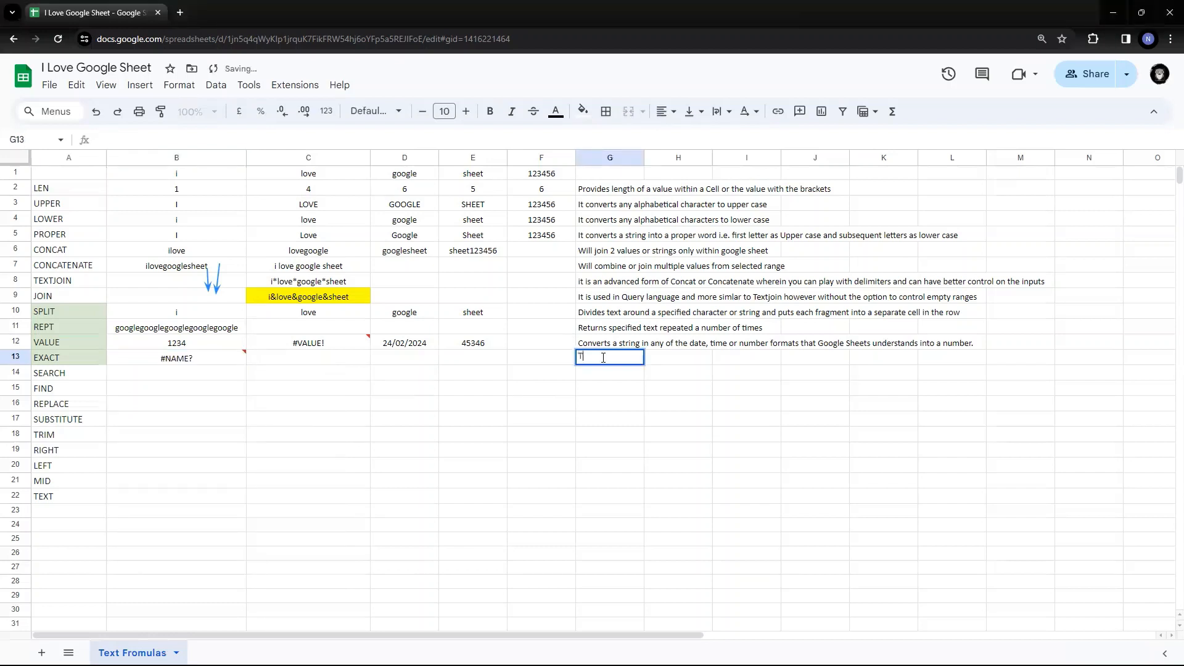
{"action": "type", "text": "ests whether two strings are identical."}
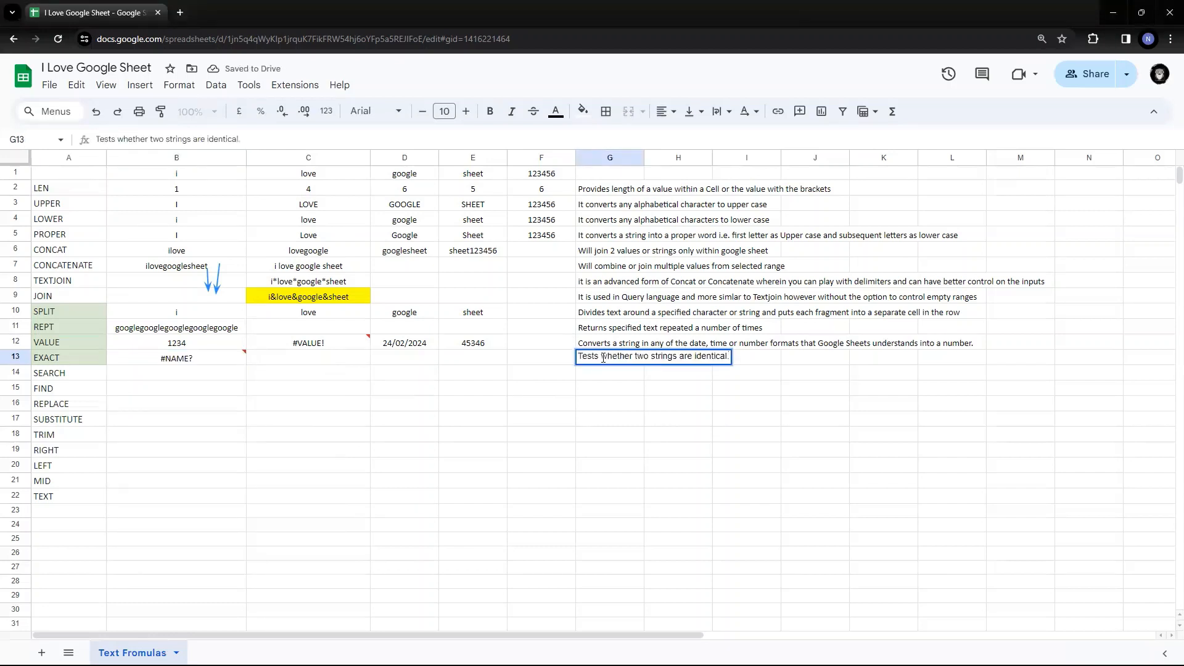
{"action": "key", "text": "Return"}
- Clear the trial =e entry from B13
{"action": "key", "text": "Up"}
{"action": "key", "text": "Left"}
{"action": "key", "text": "Left"}
{"action": "key", "text": "Left"}
{"action": "key", "text": "Left"}
{"action": "key", "text": "Left"}
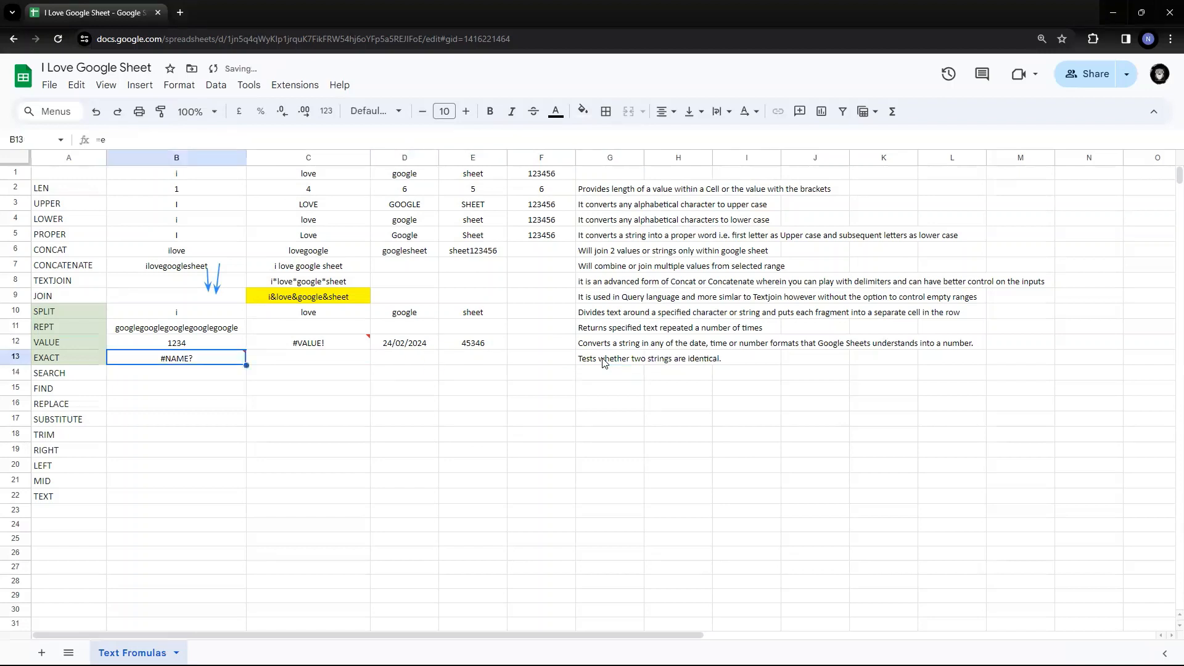
{"action": "key", "text": "Delete"}
{"action": "key", "text": "Right"}
{"action": "key", "text": "Right"}
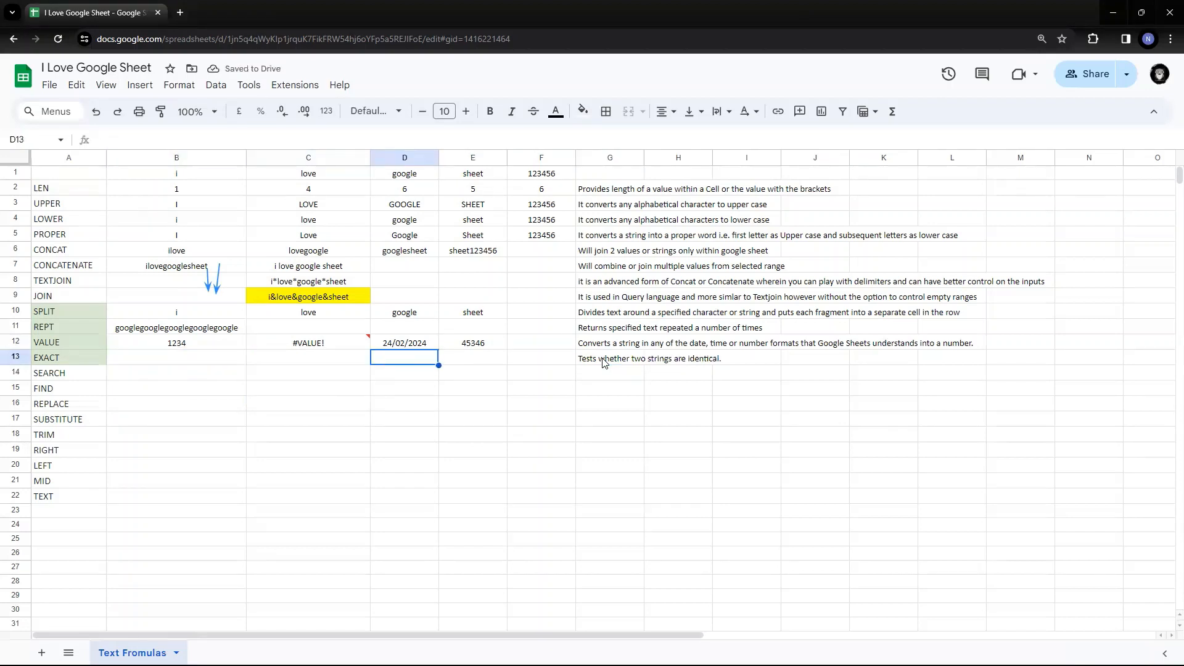
- Enter =exact(D1,D3) in D13
{"action": "key", "text": "Left"}
{"action": "key", "text": "Left"}
{"action": "key", "text": "Right"}
{"action": "key", "text": "Right"}
{"action": "type", "text": "=exac"}
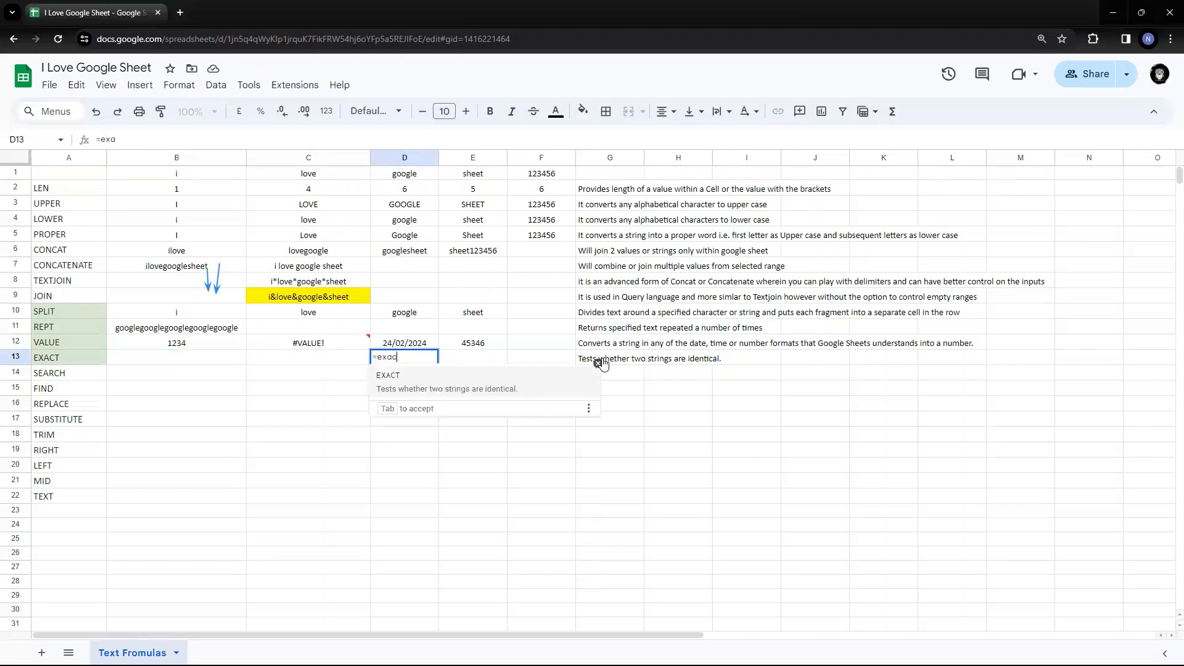
{"action": "type", "text": "t("}
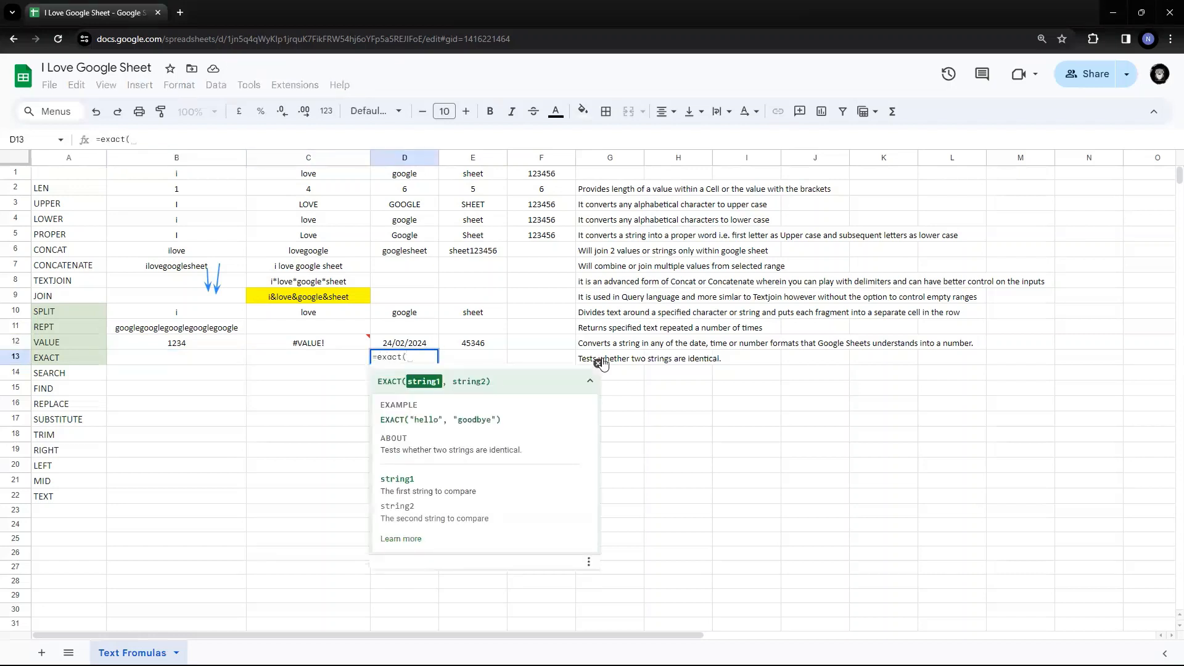
{"action": "left_click", "coordinate": [402, 180]}
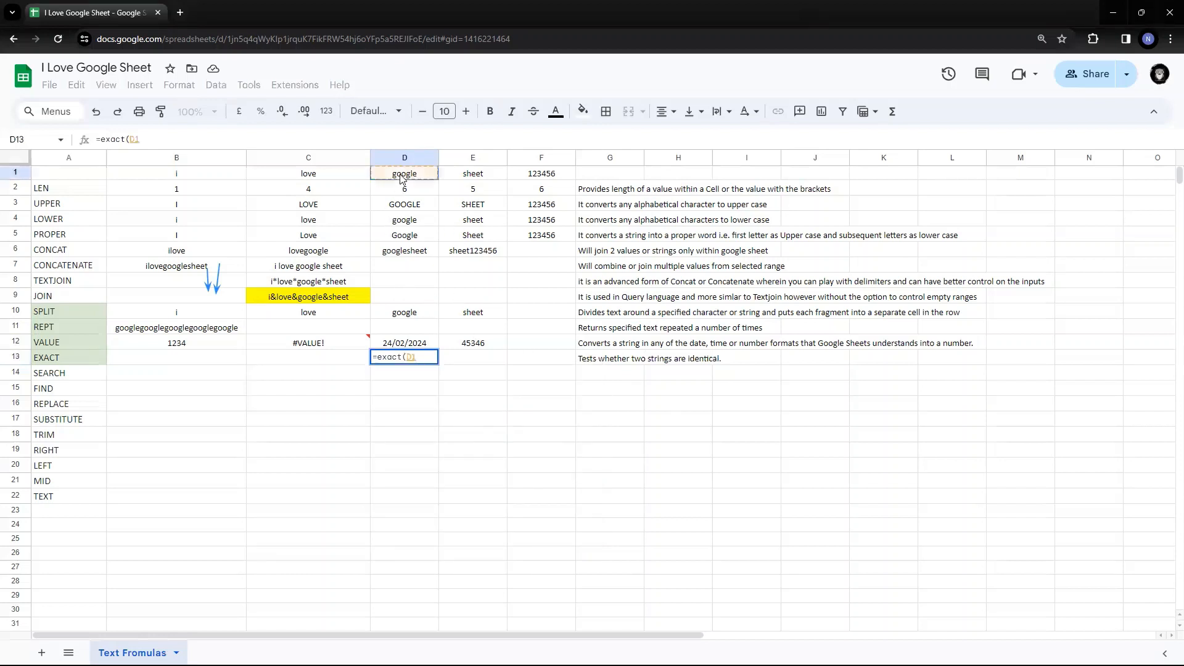
{"action": "type", "text": ","}
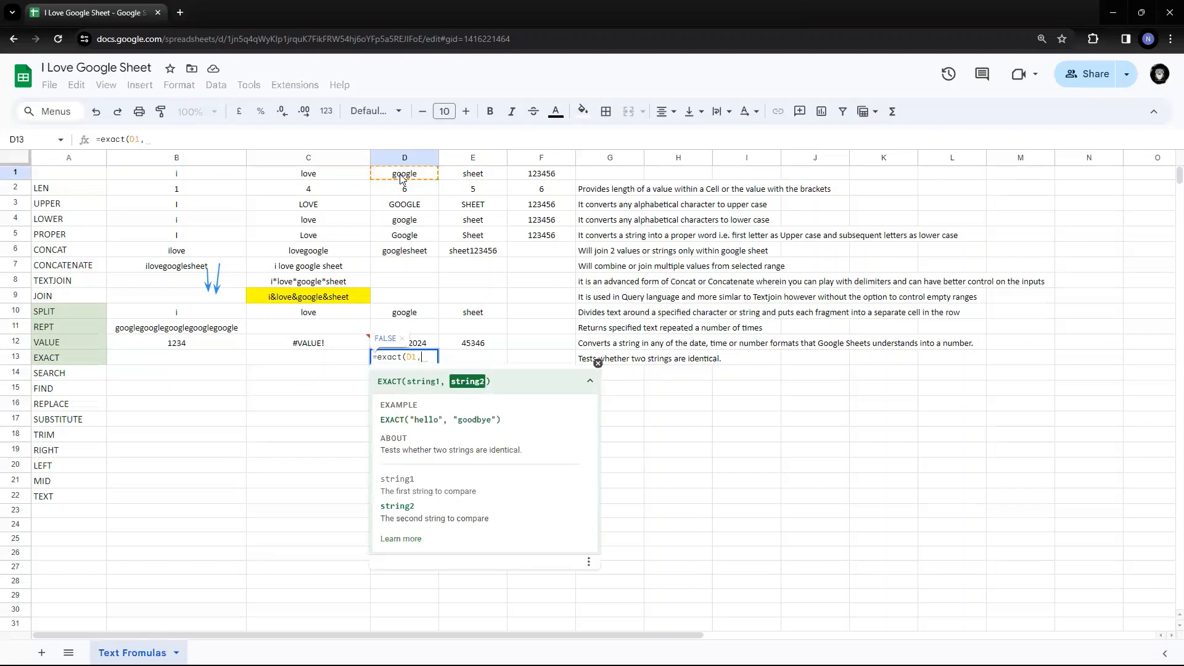
{"action": "left_click", "coordinate": [414, 211]}
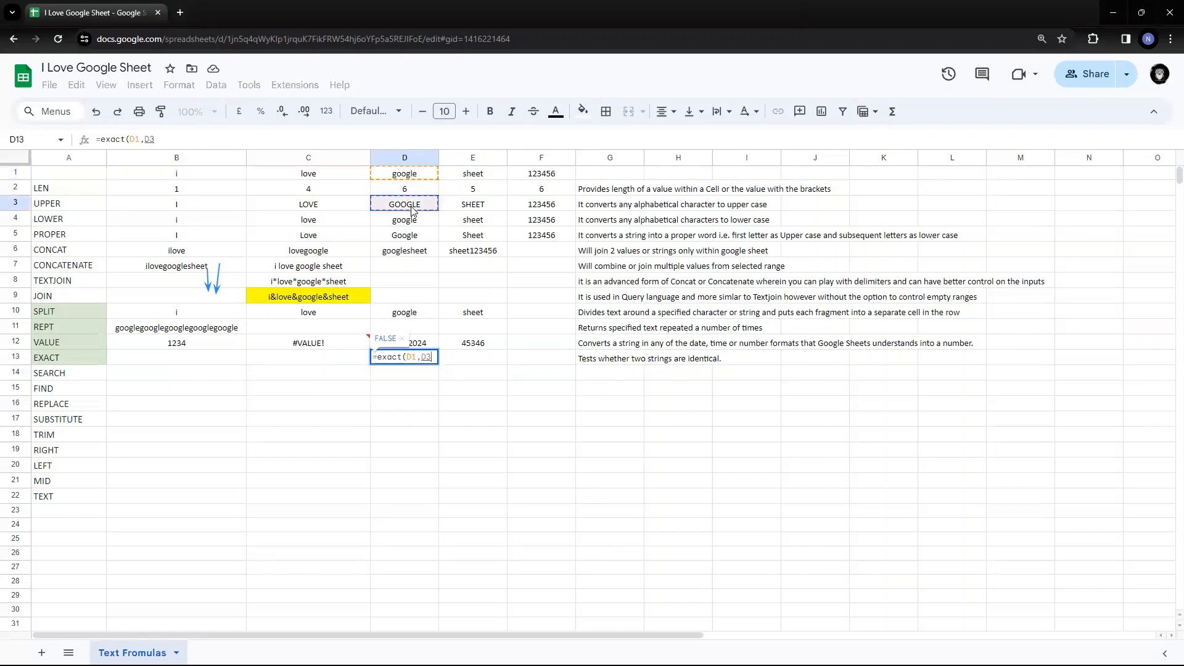
{"action": "type", "text": ")"}
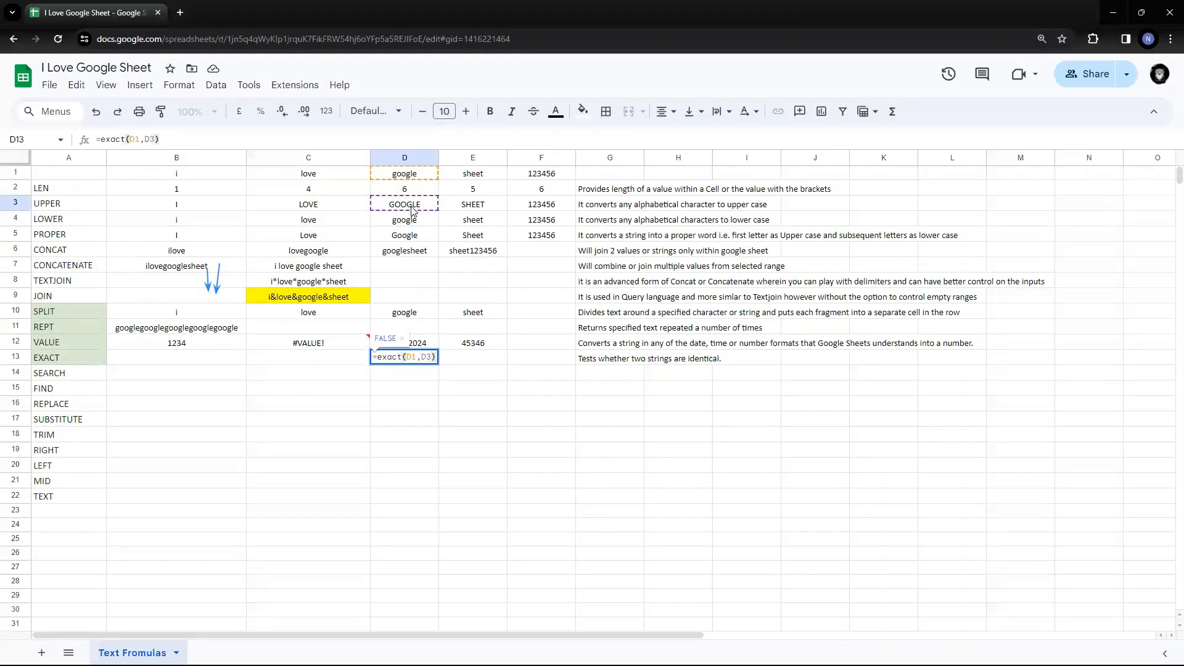
{"action": "key", "text": "Return"}
- Compare the values in D1, D3 and D4 against the EXACT result
{"action": "key", "text": "Up"}
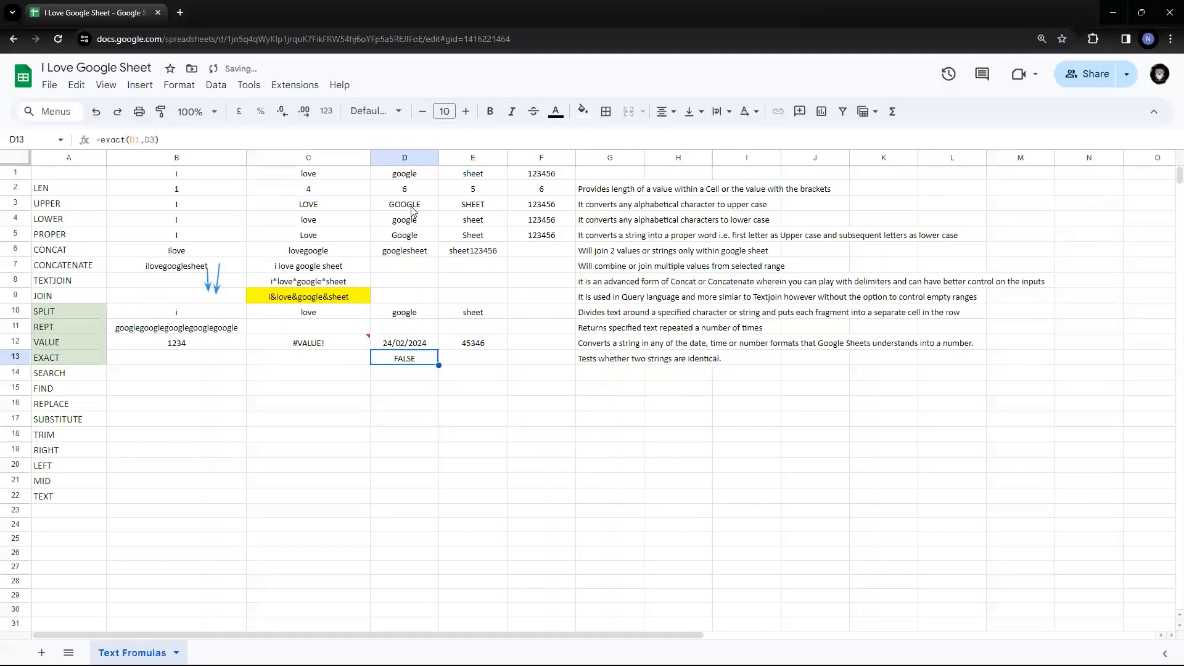
{"action": "key", "text": "Left"}
{"action": "key", "text": "Right"}
{"action": "left_click", "coordinate": [413, 175]}
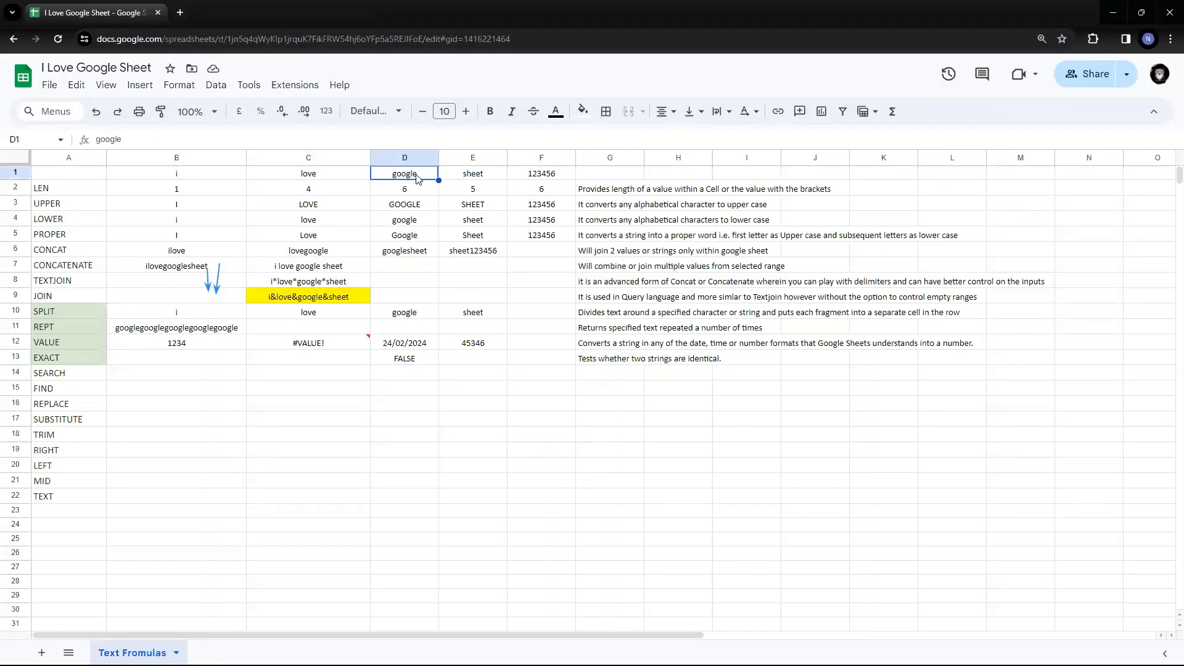
{"action": "left_click", "coordinate": [419, 210]}
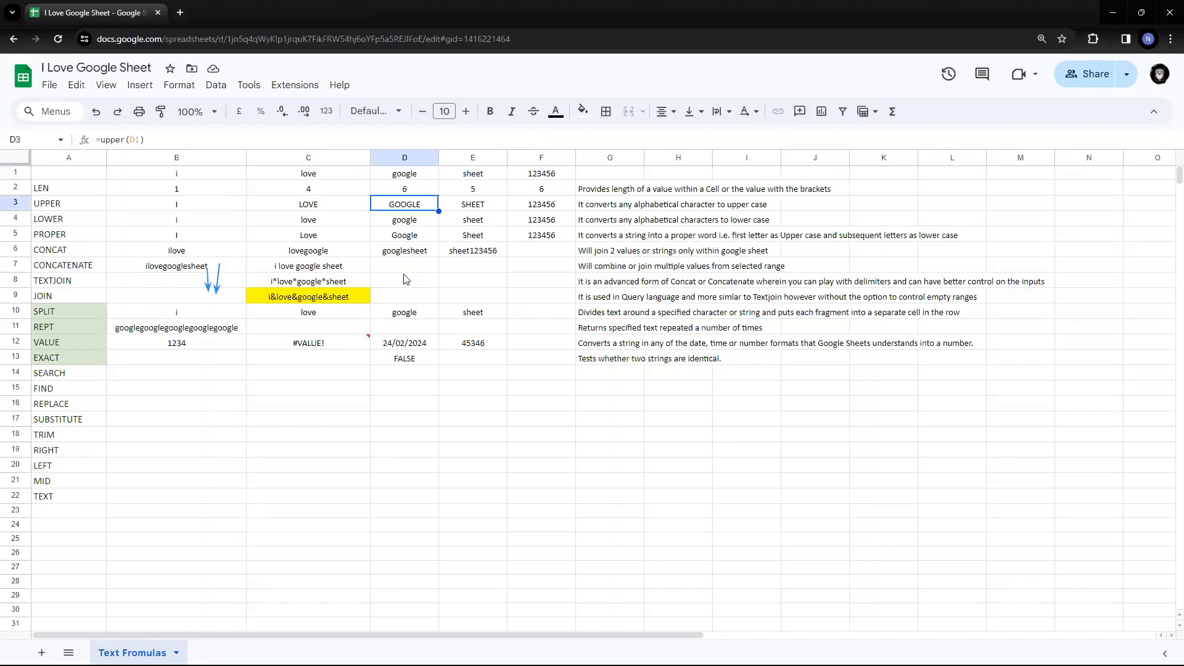
{"action": "left_click", "coordinate": [409, 177]}
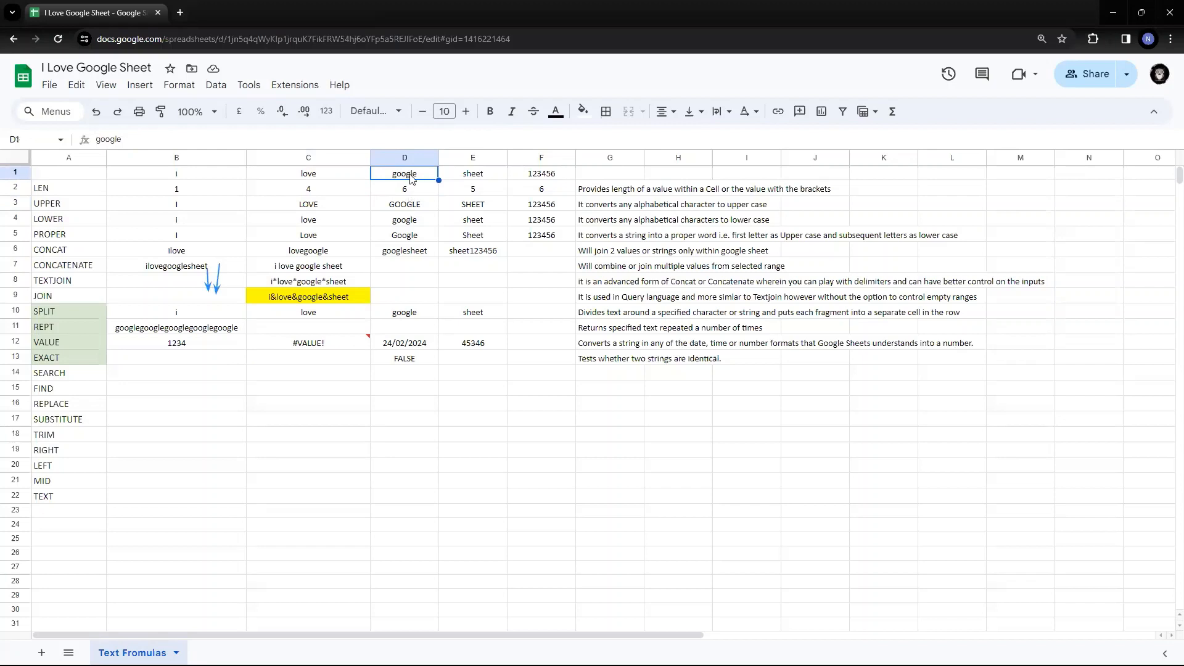
{"action": "left_click", "coordinate": [412, 220]}
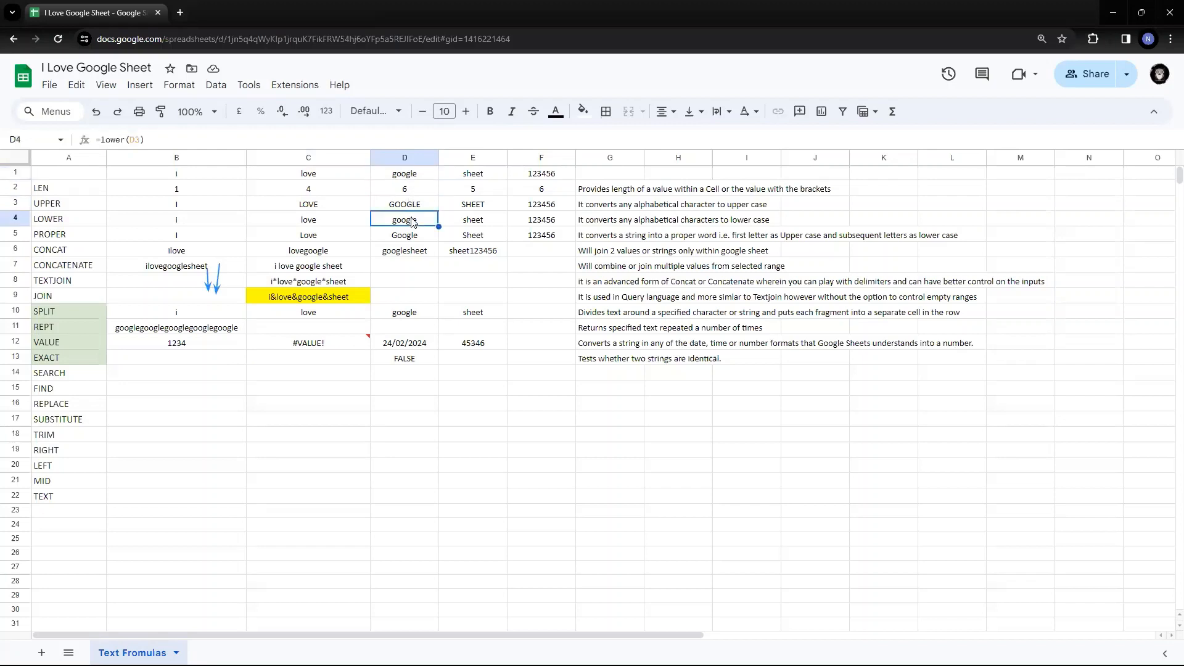
{"action": "left_click", "coordinate": [410, 359]}
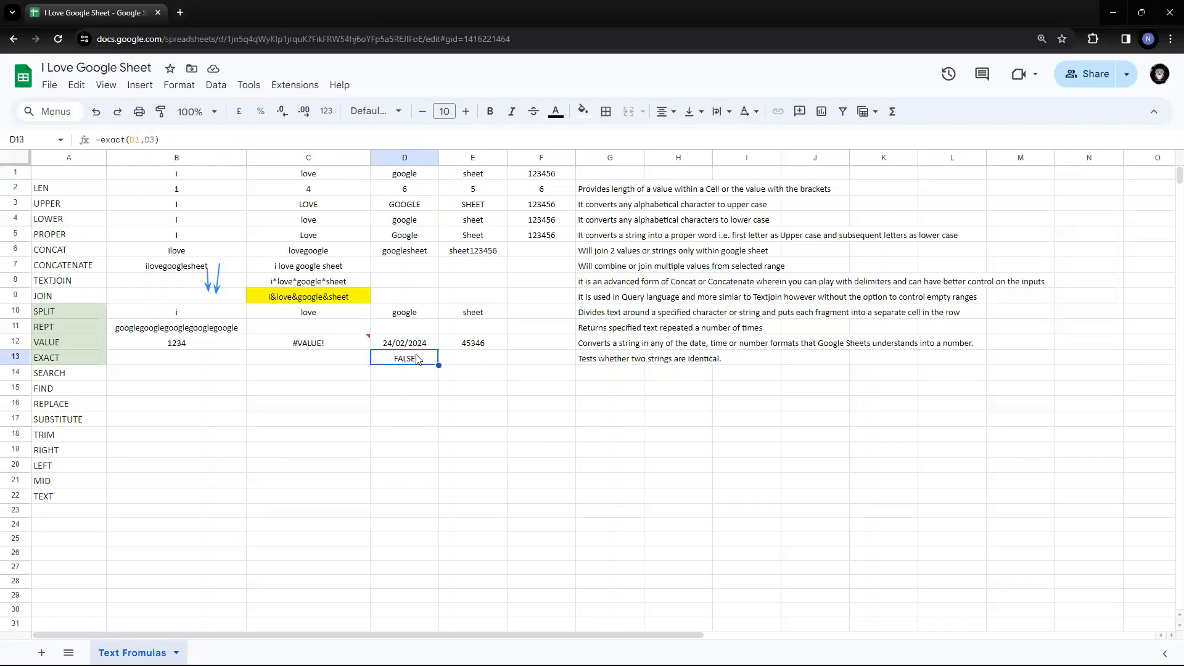
- Edit D13 to =exact(D1,D4) so it returns TRUE
{"action": "key", "text": "F2"}
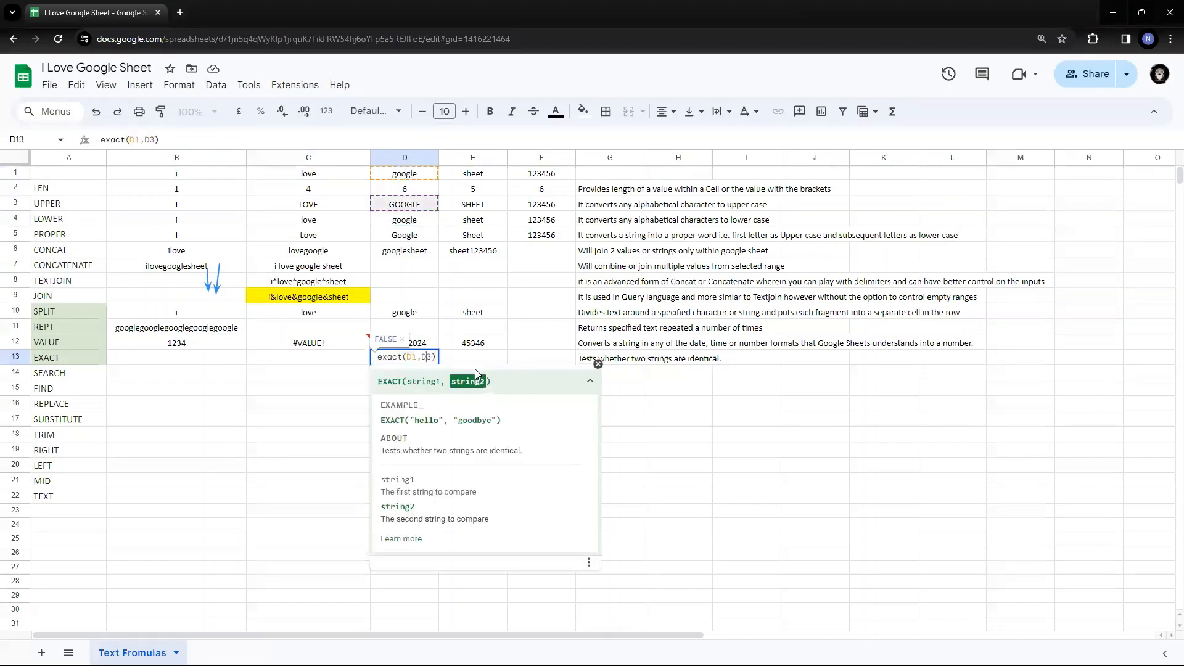
{"action": "key", "text": "Right"}
{"action": "key", "text": "Right"}
{"action": "key", "text": "Right"}
{"action": "key", "text": "BackSpace"}
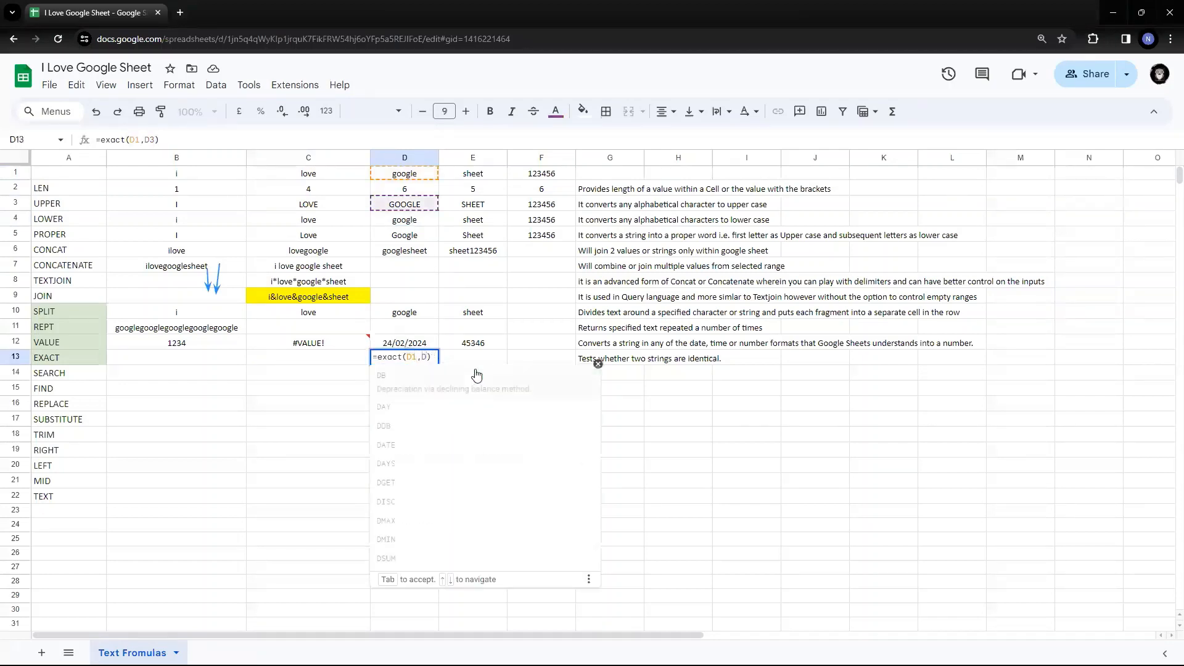
{"action": "type", "text": "4"}
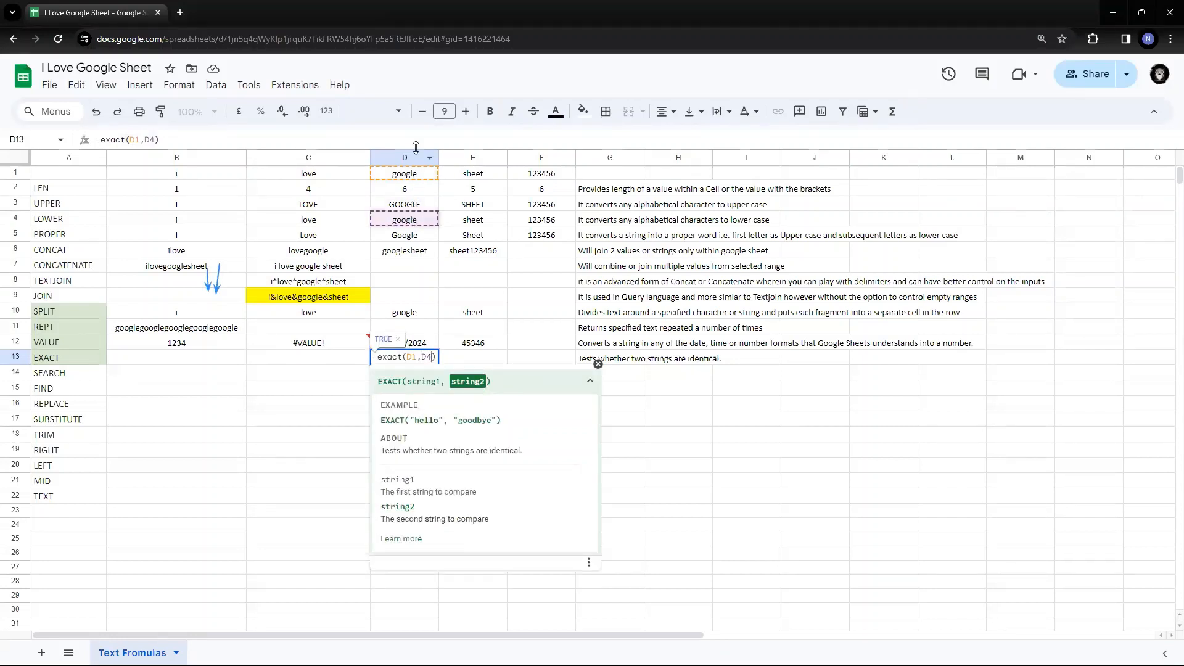
{"action": "key", "text": "Return"}
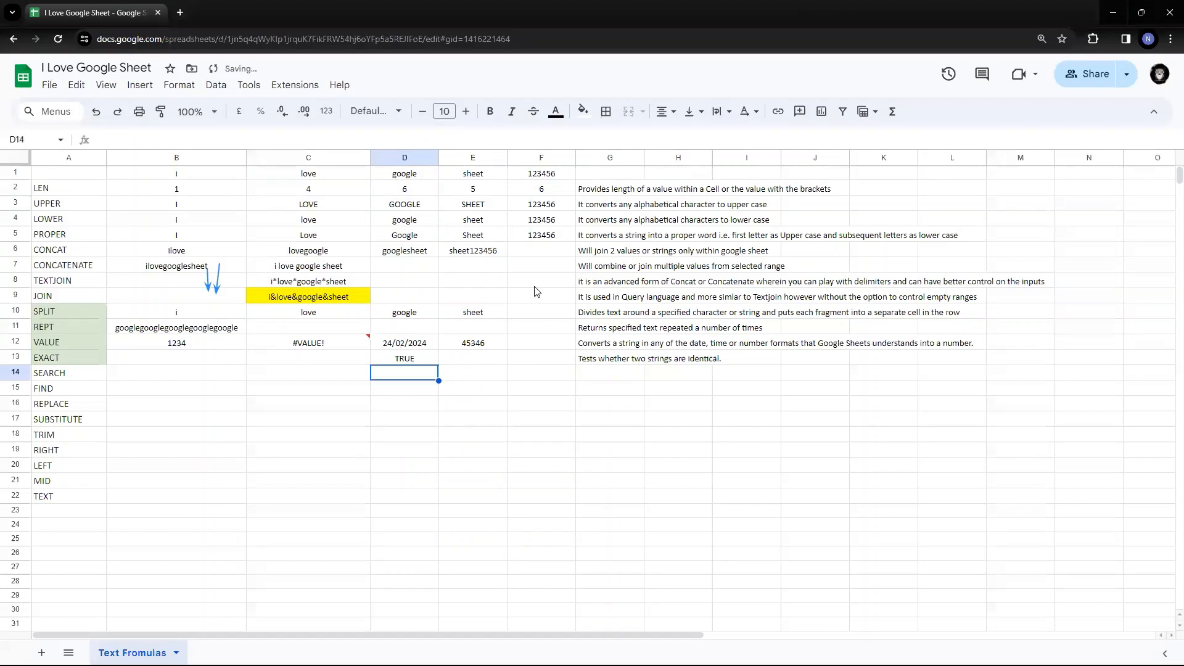
{"action": "key", "text": "Up"}
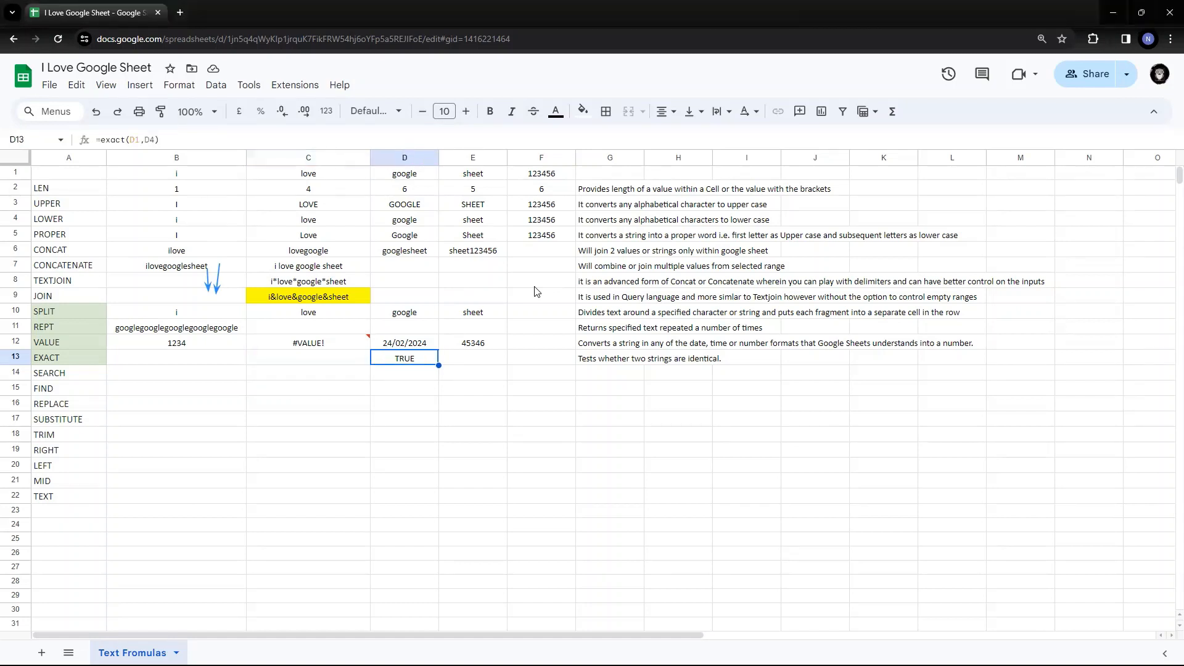
{"action": "key", "text": "Left"}
{"action": "key", "text": "Left"}
{"action": "key", "text": "Right"}
{"action": "key", "text": "Right"}
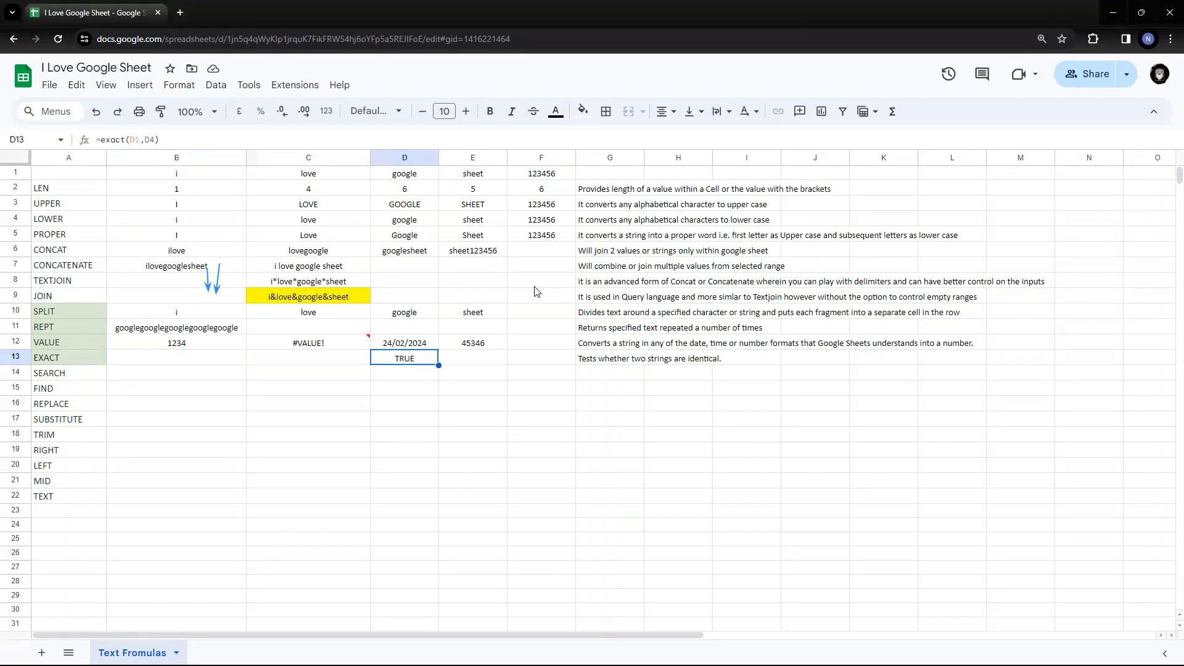